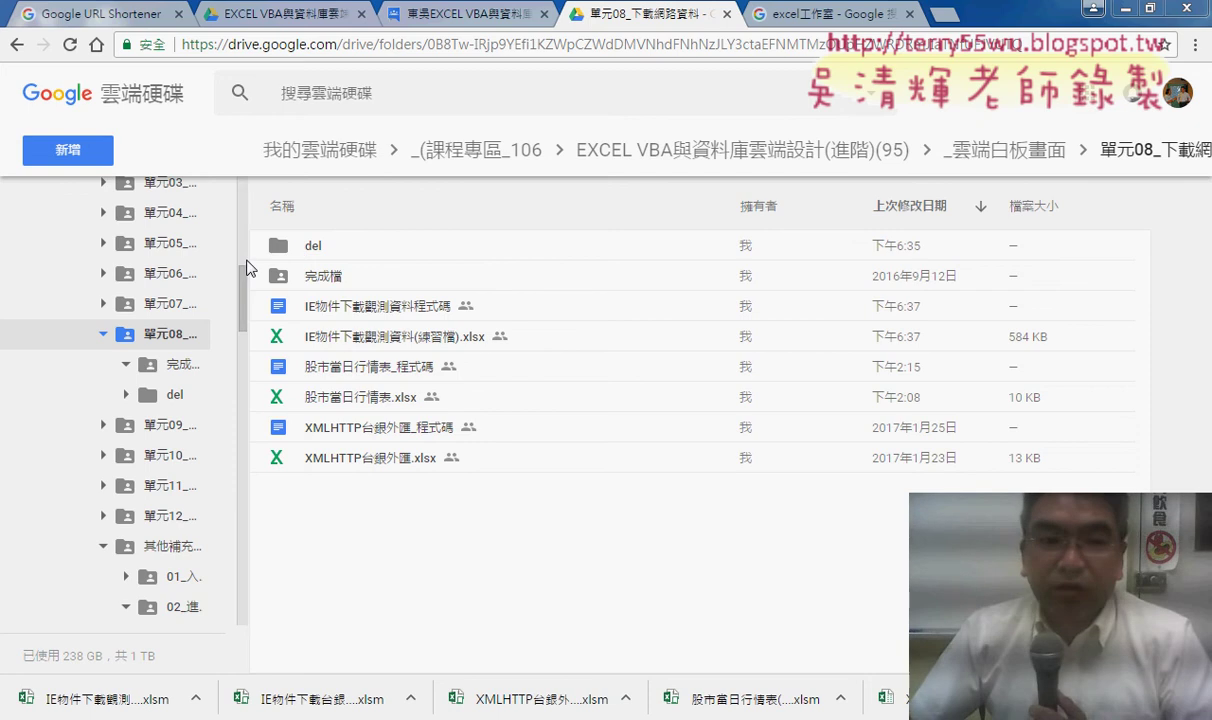
# Step: Widen the Drive folder tree and open the 股市當日行情表_程式碼 Google Doc
pyautogui.moveTo(249, 268); pyautogui.dragTo(419, 268)
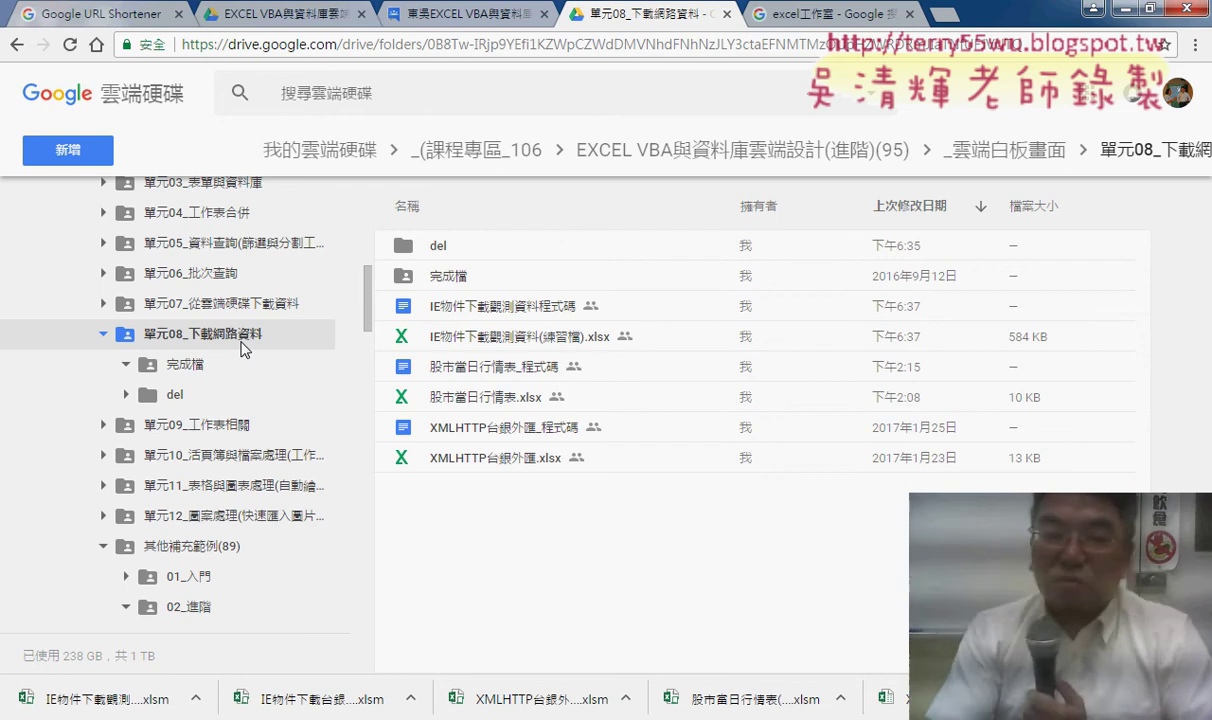
pyautogui.click(500, 398)
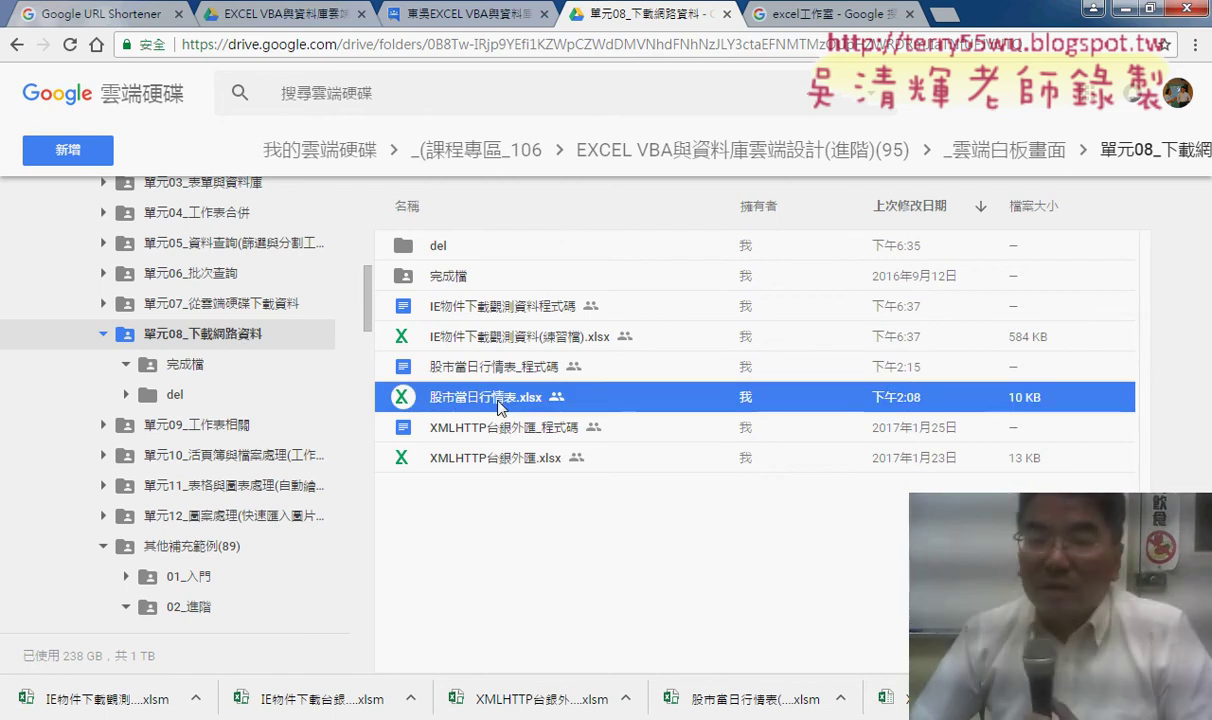
pyautogui.doubleClick(484, 366)
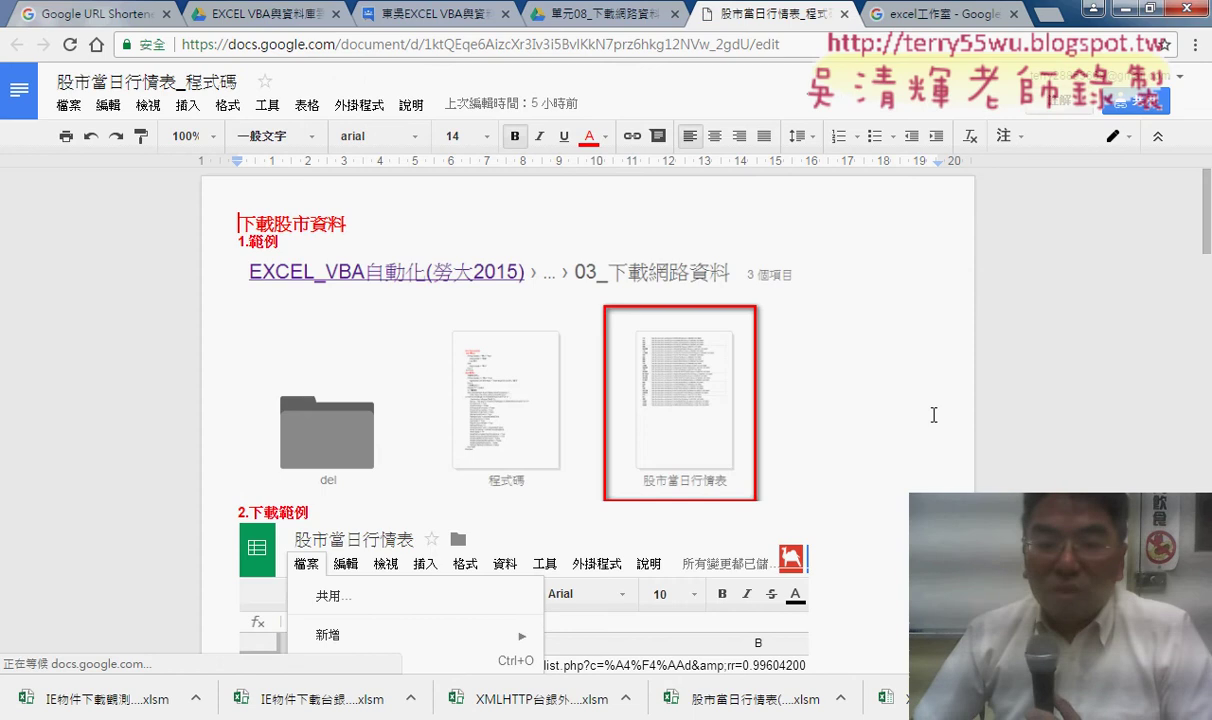
# Step: Read the 3.連結股市 and 4.匯入網頁資料 notes, then open a new browser tab
pyautogui.scroll(-2, 933, 414)
pyautogui.scroll(-3, 930, 414)
pyautogui.scroll(-2, 930, 414)
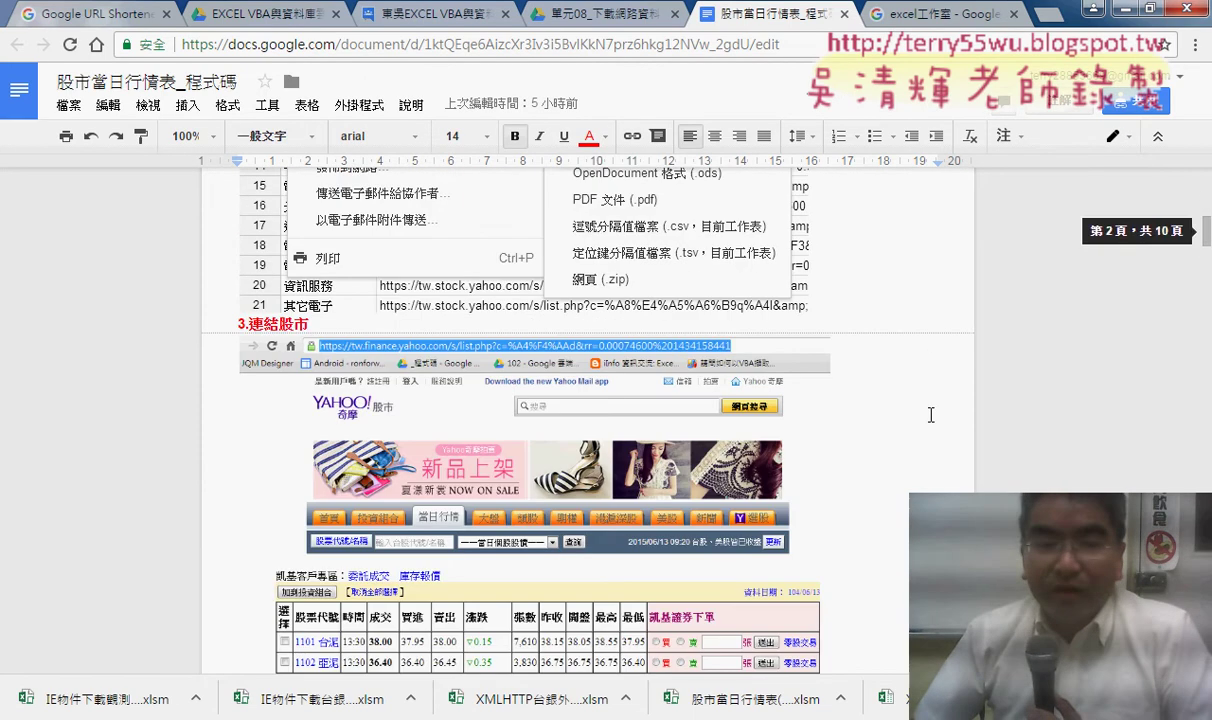
pyautogui.scroll(-2, 786, 452)
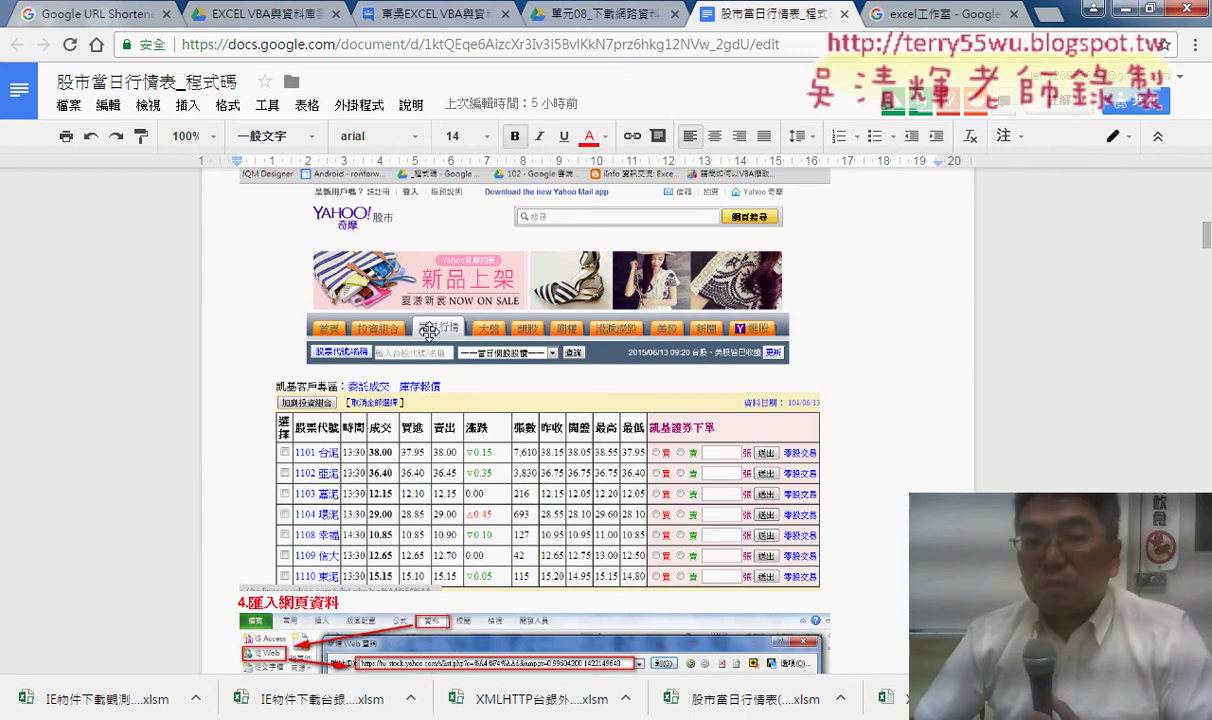
pyautogui.scroll(1, 565, 385)
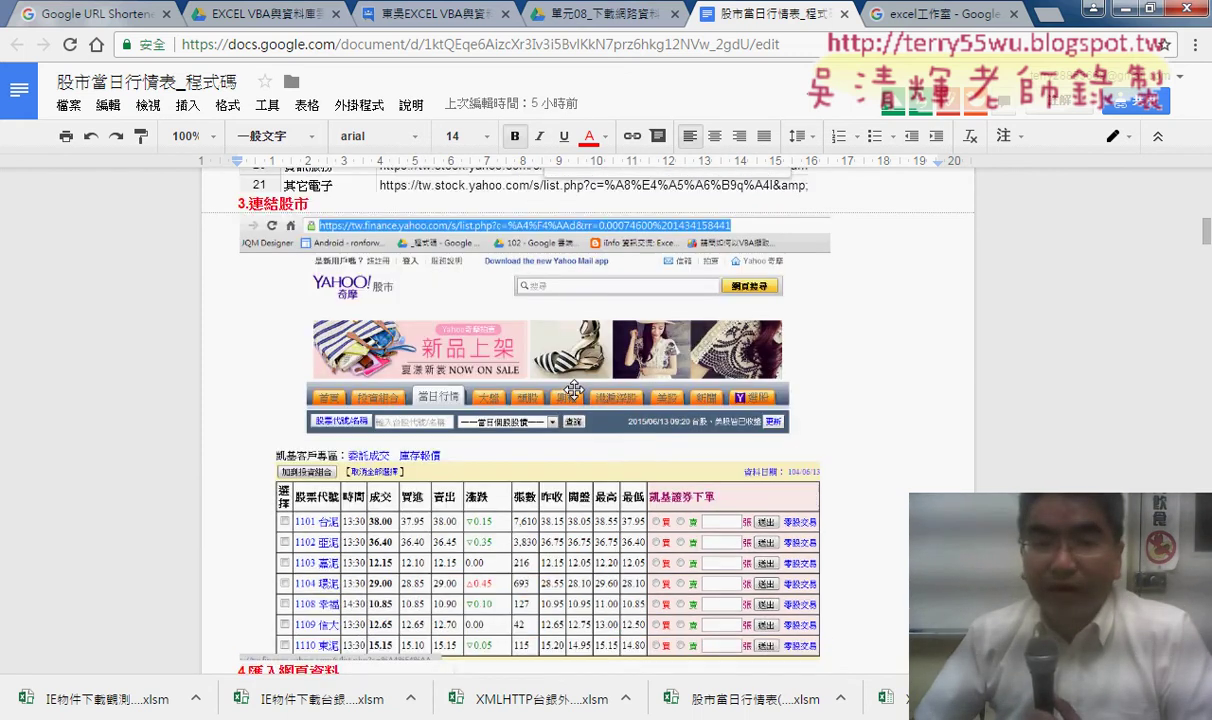
pyautogui.scroll(-2, 457, 361)
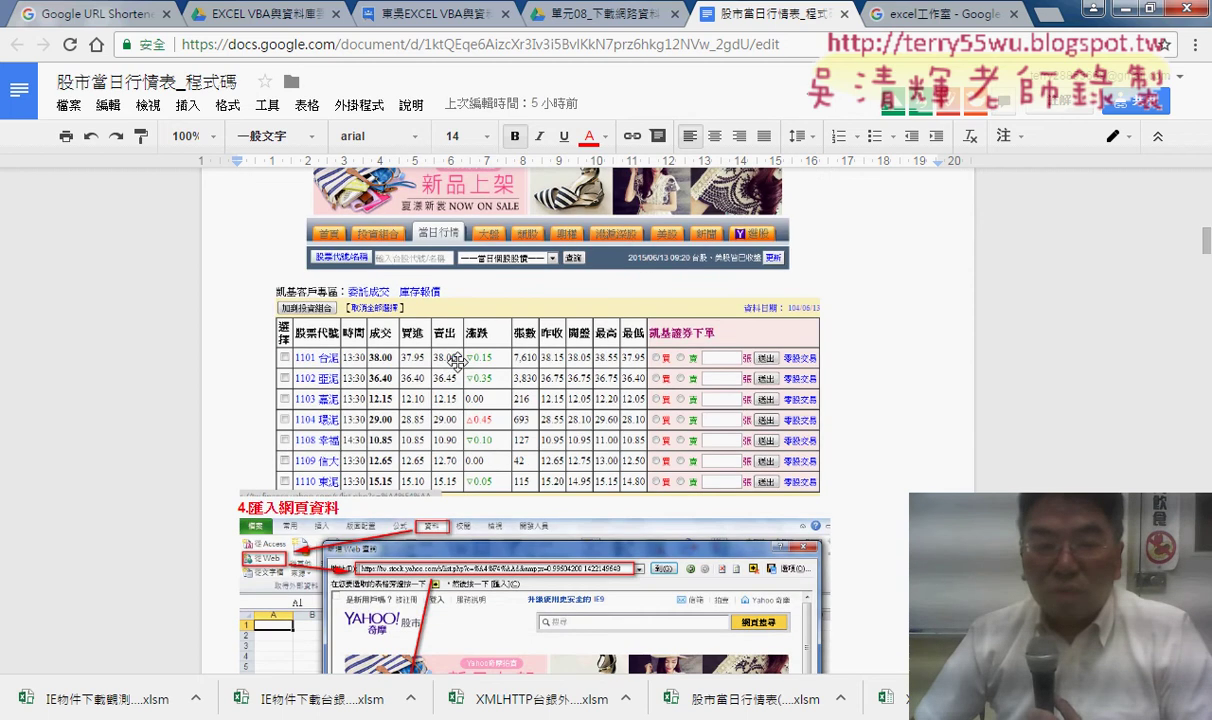
pyautogui.hotkey('ctrl', 't')
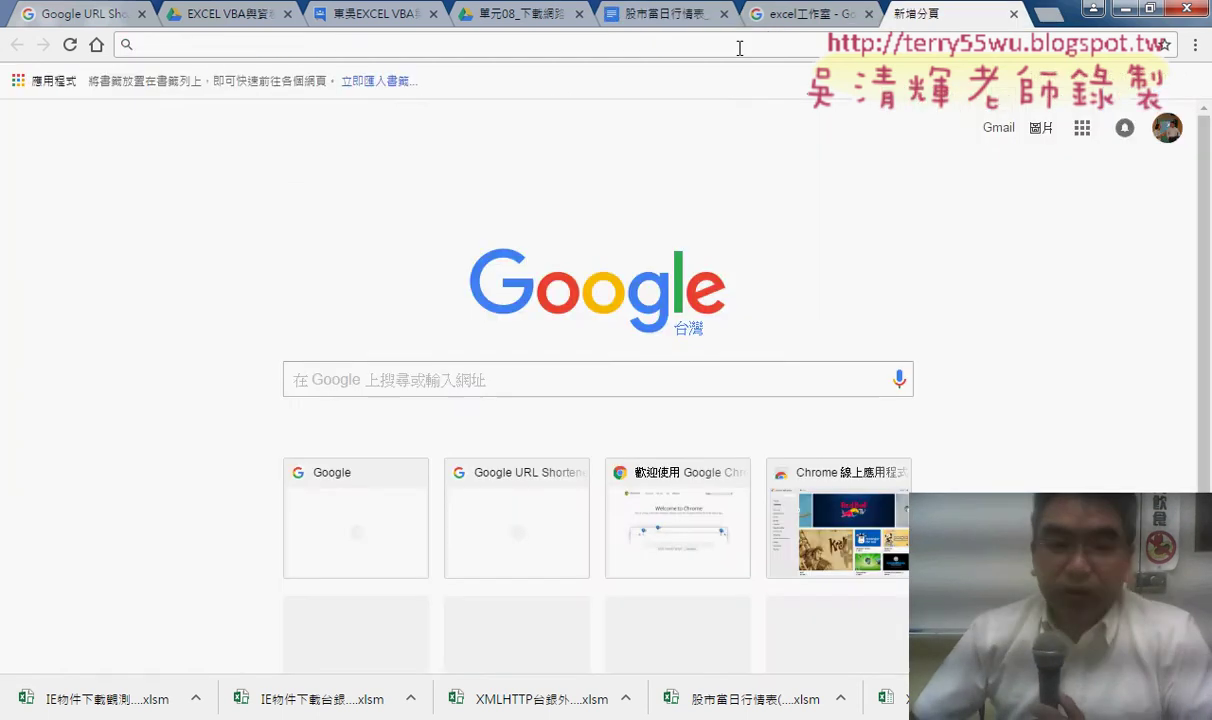
# Step: Go to tw.yahoo.com, then 股市 > 當日行情, and open the 水泥 category quotes
pyautogui.write('w')
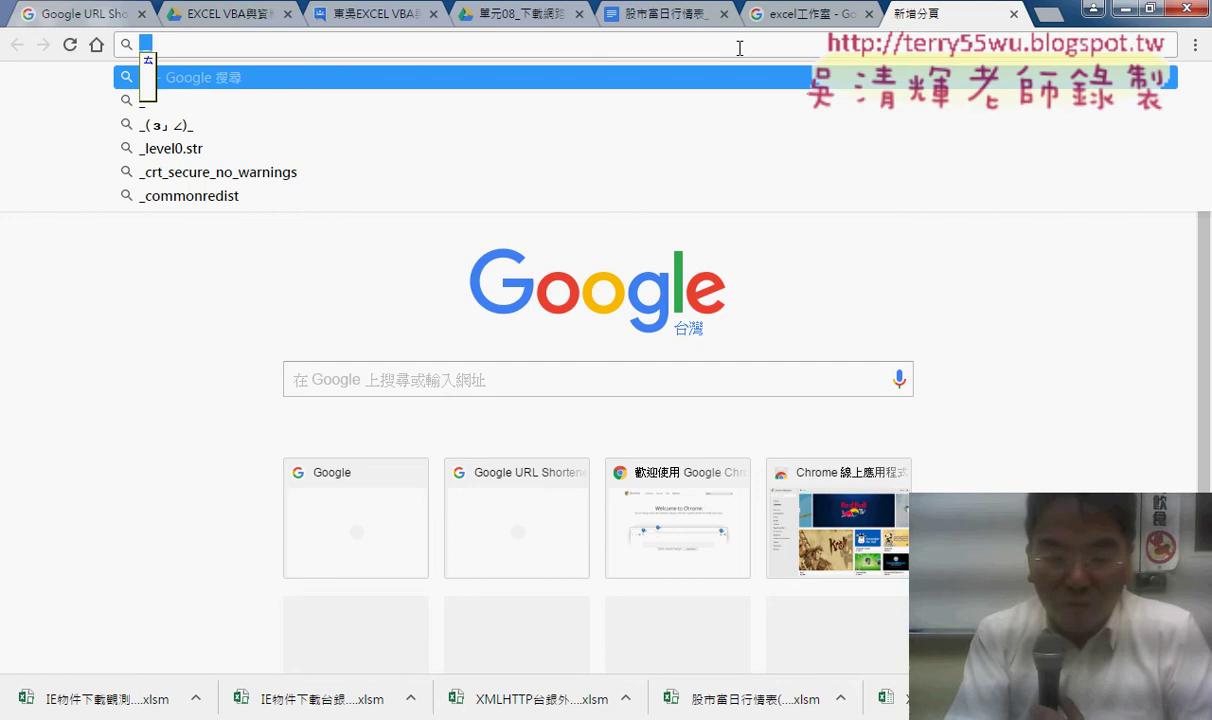
pyautogui.write('tw.')
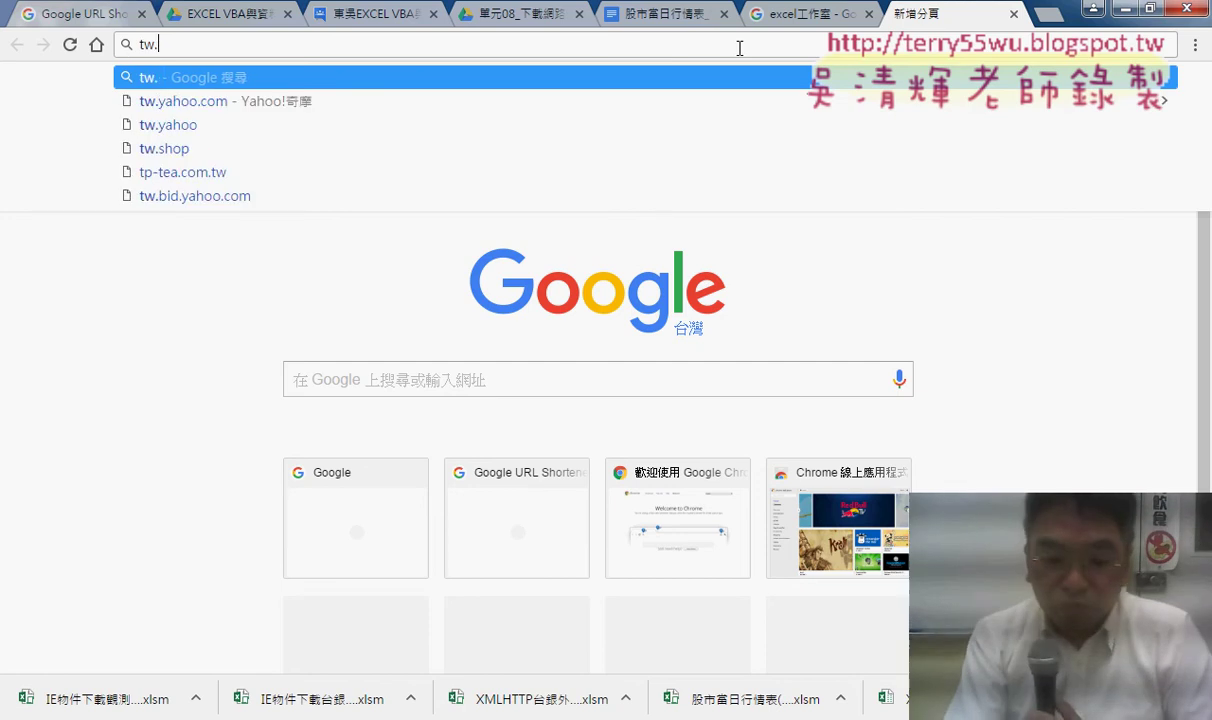
pyautogui.write('yahoo.')
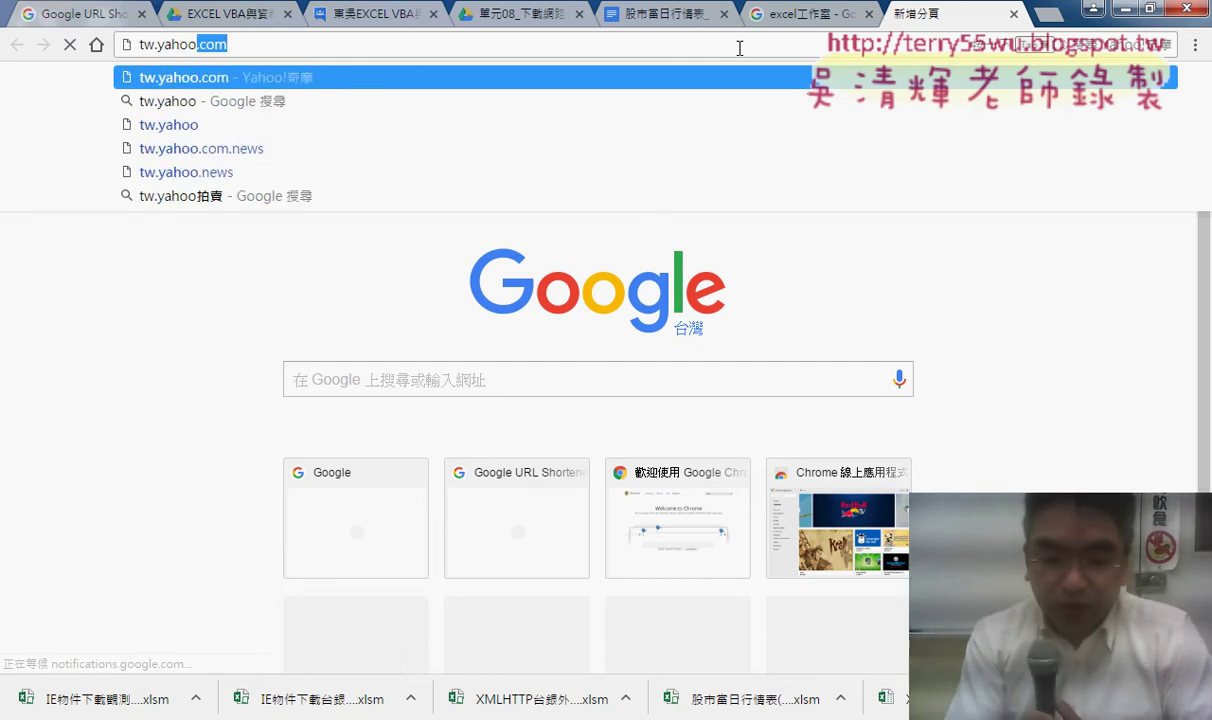
pyautogui.write('com')
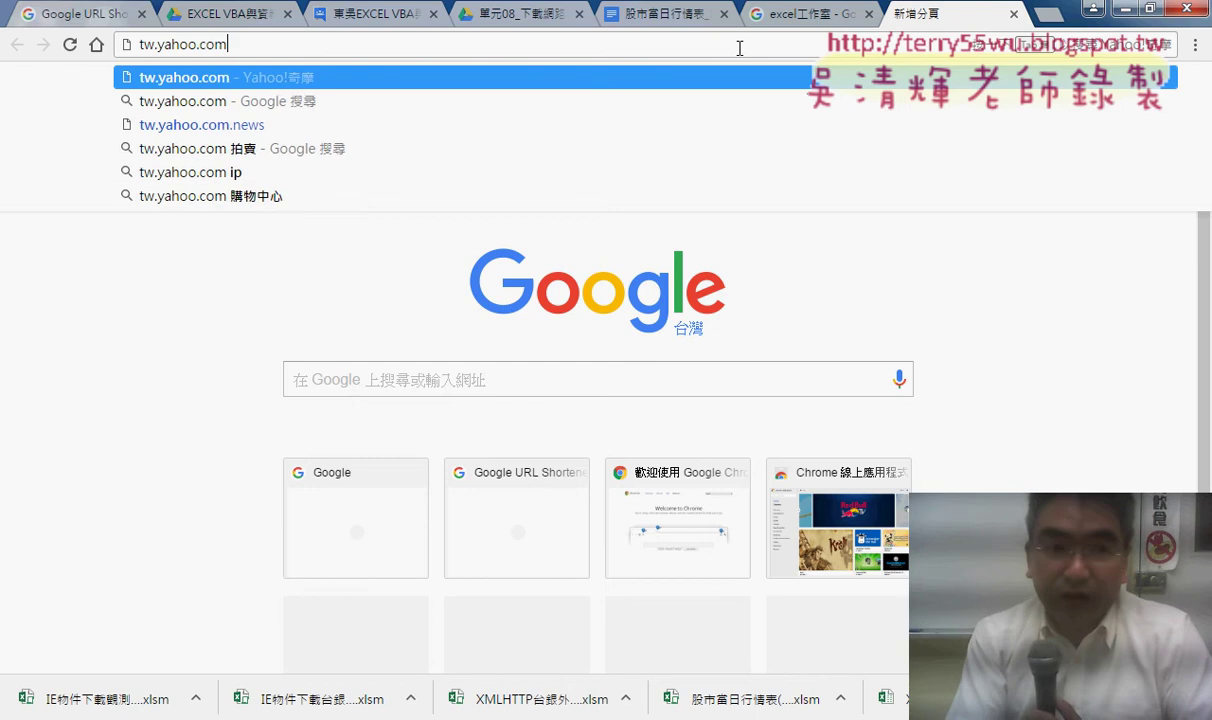
pyautogui.press('Return')
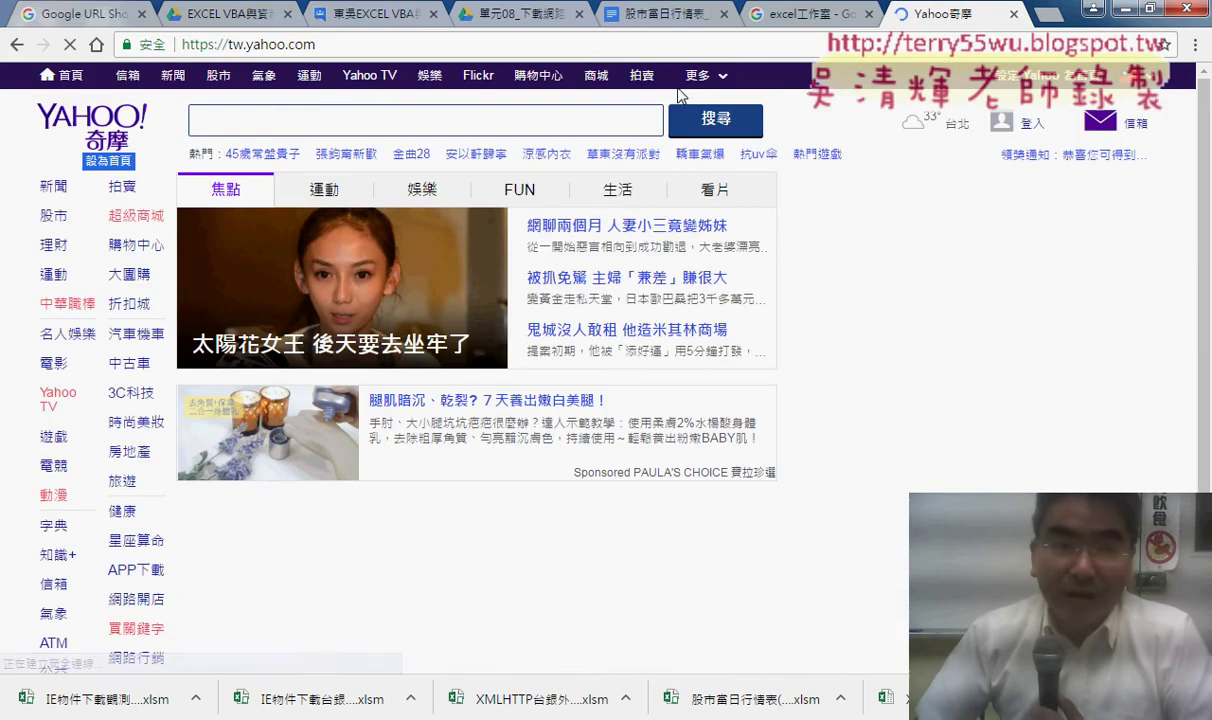
pyautogui.click(217, 78)
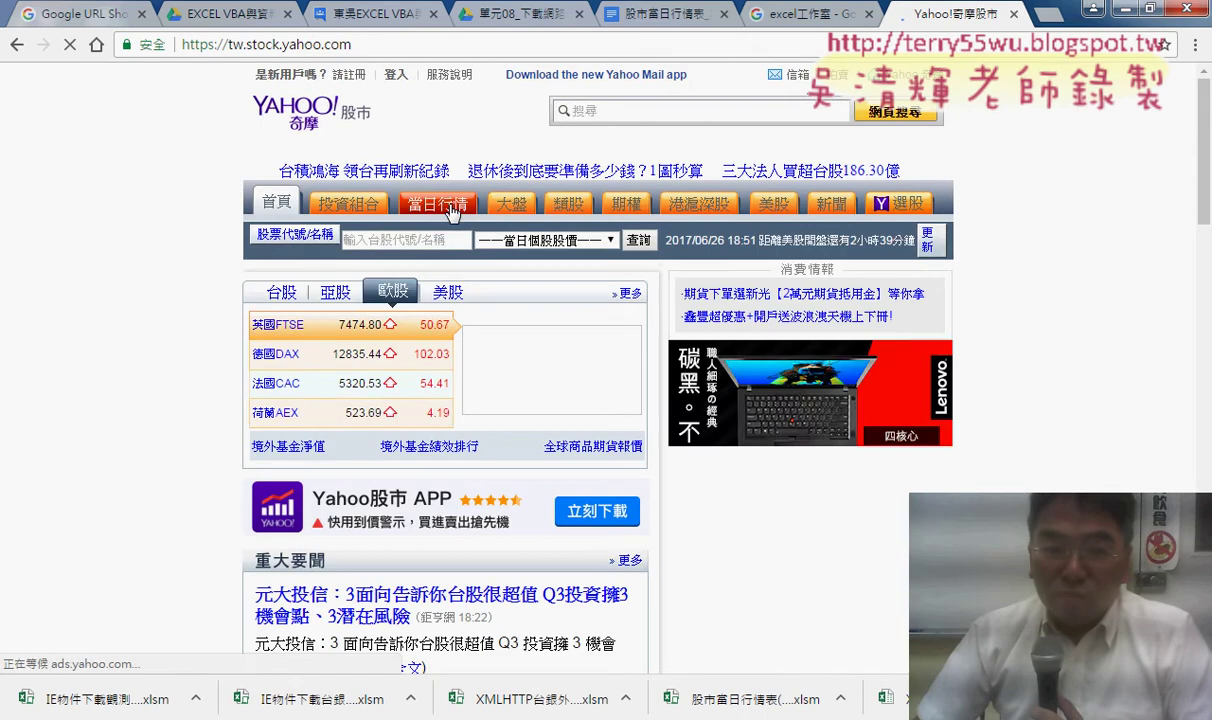
pyautogui.click(452, 206)
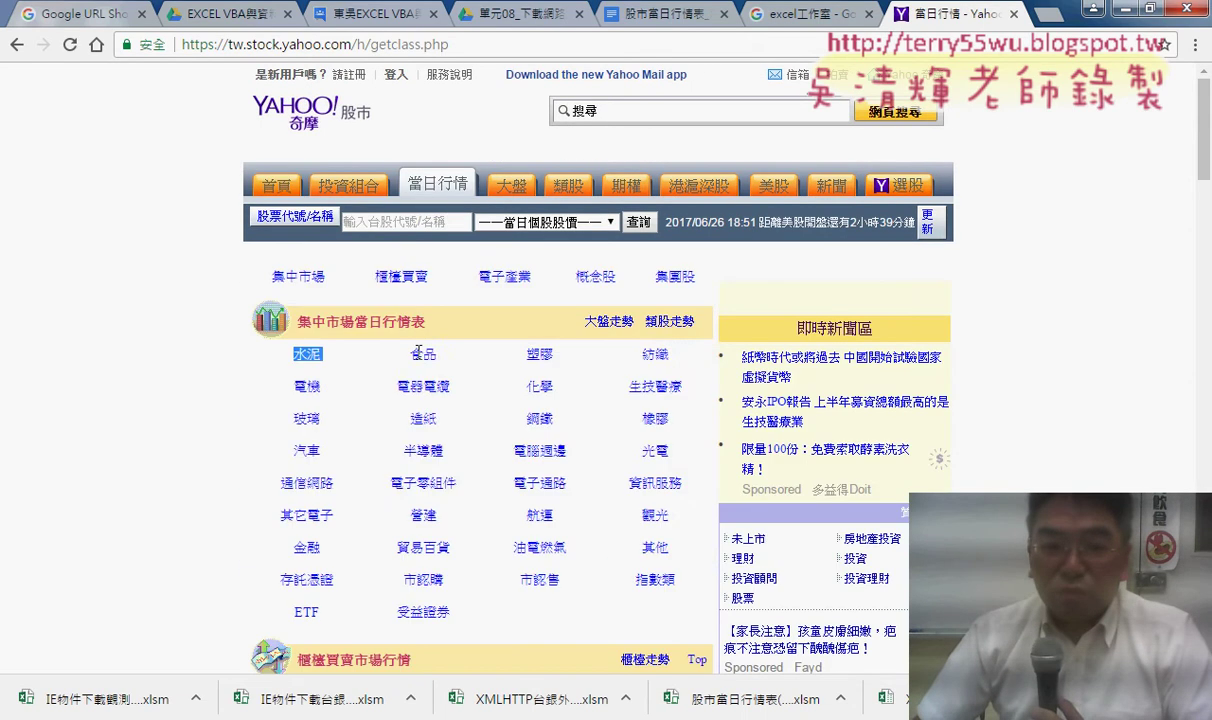
pyautogui.moveTo(418, 350); pyautogui.dragTo(472, 622)
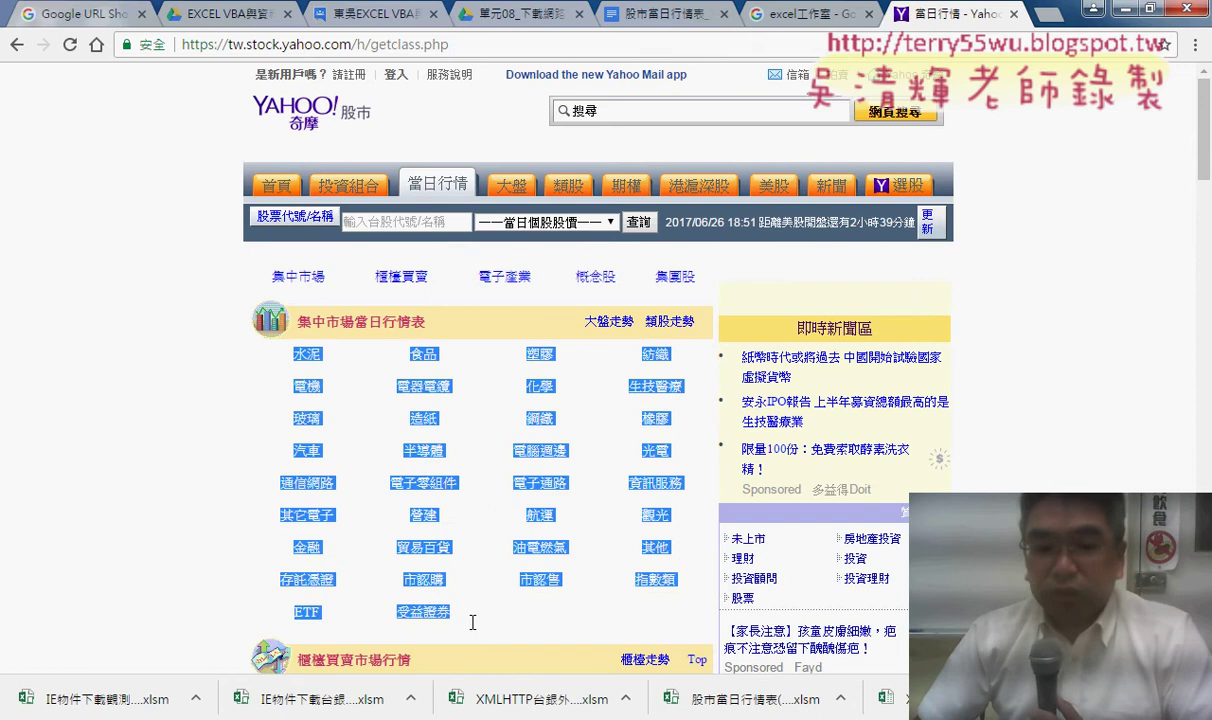
pyautogui.click(300, 352)
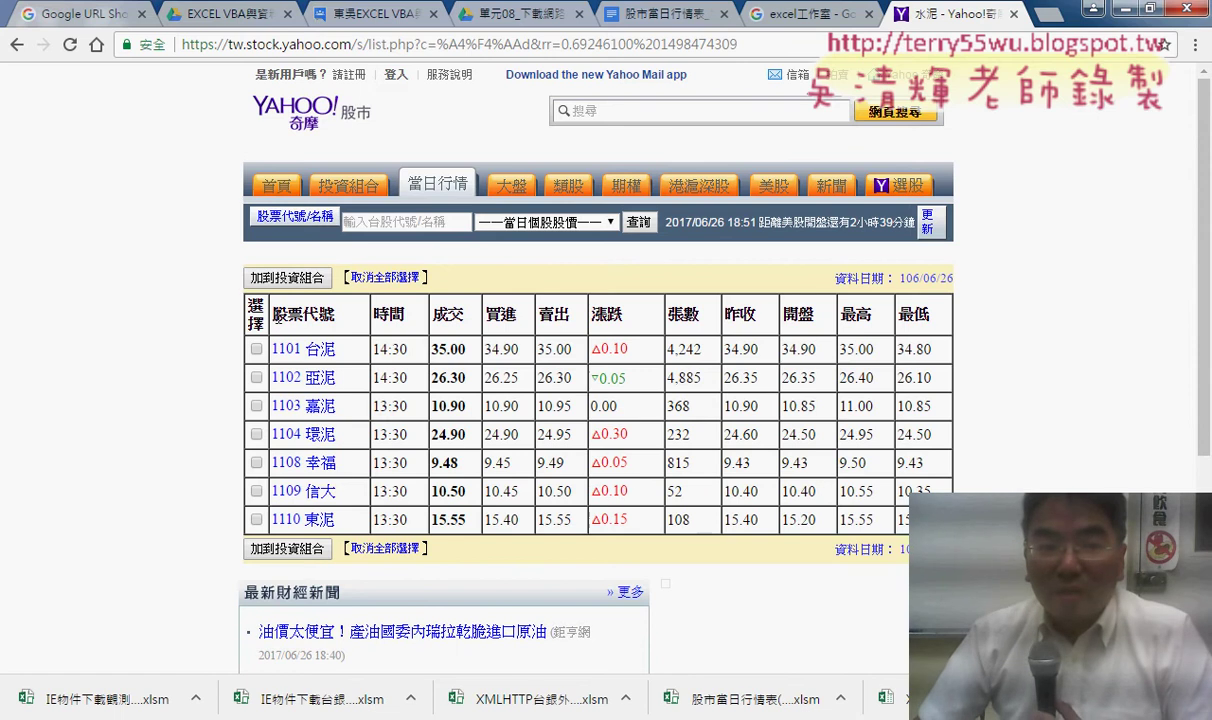
# Step: Select the 水泥 quotes table, reopen it and reselect it, then return to the category page
pyautogui.moveTo(265, 300); pyautogui.dragTo(365, 520)
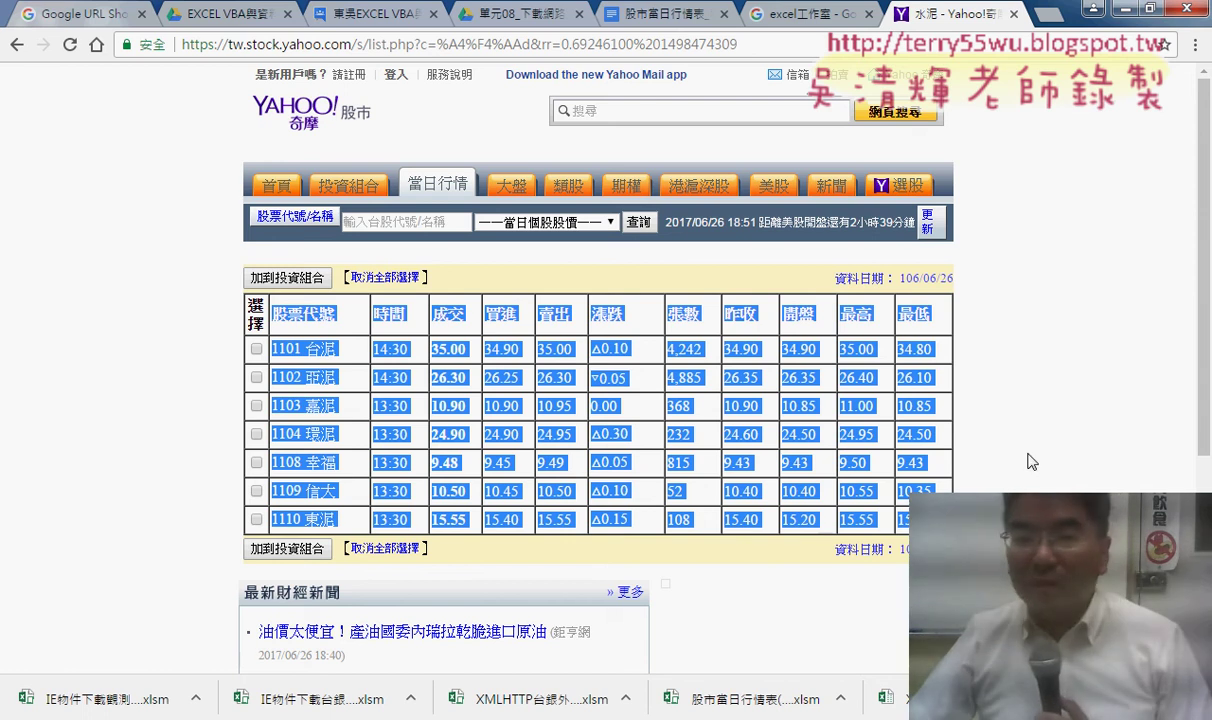
pyautogui.click(15, 45)
pyautogui.click(305, 353)
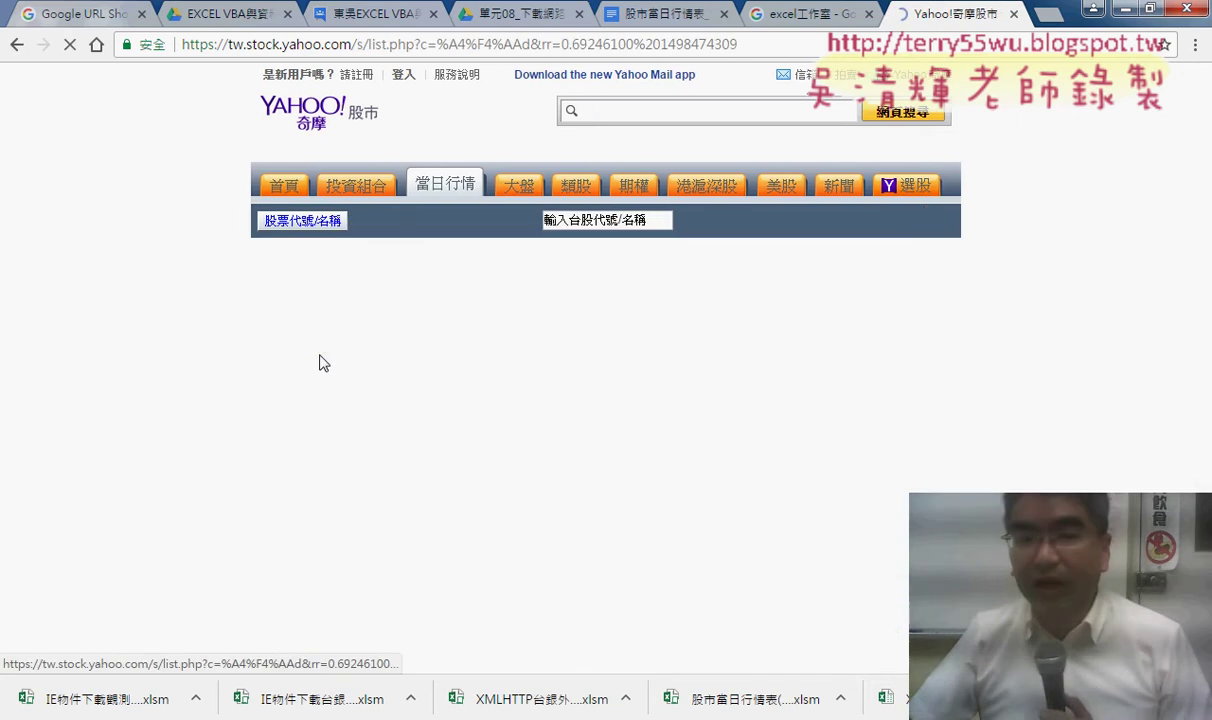
pyautogui.moveTo(272, 306); pyautogui.dragTo(940, 522)
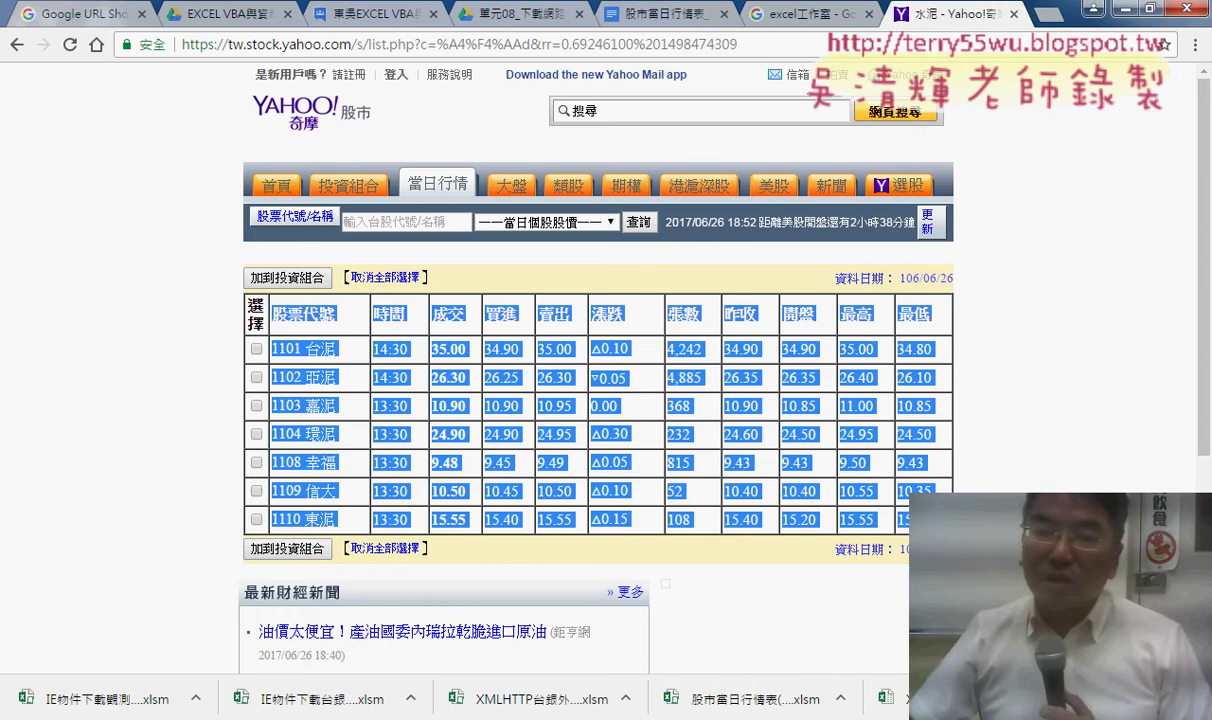
pyautogui.click(14, 47)
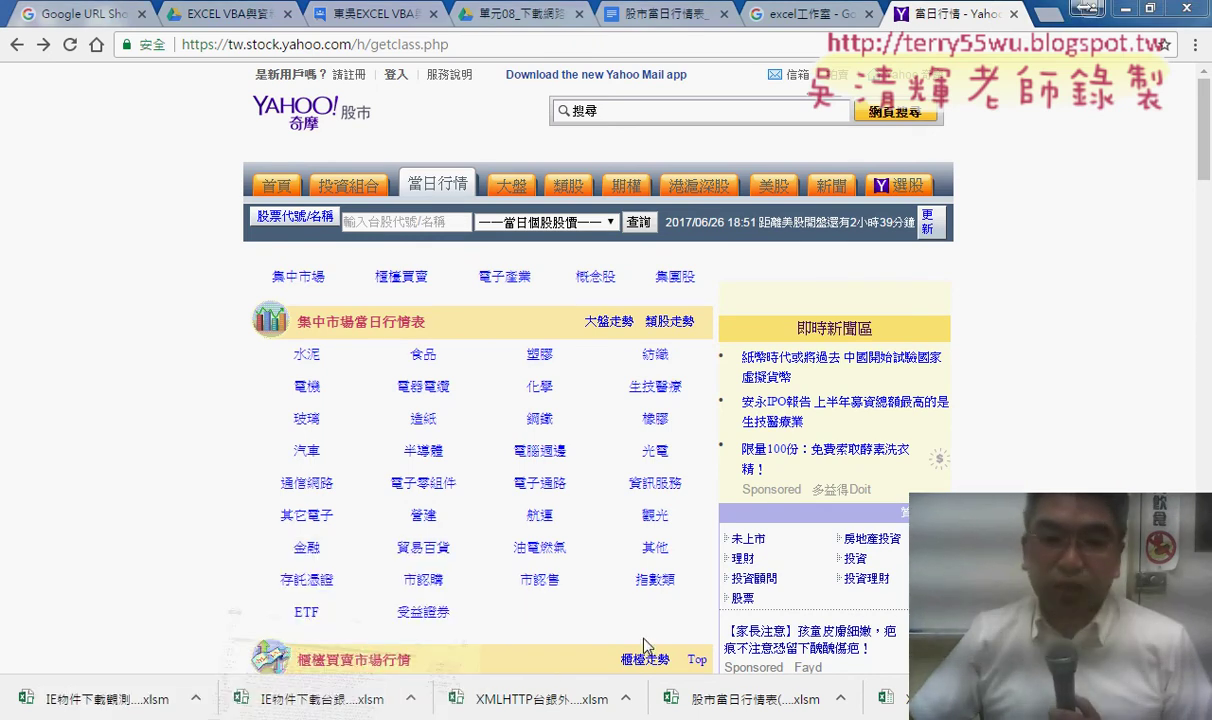
pyautogui.hotkey('alt', 'Tab')
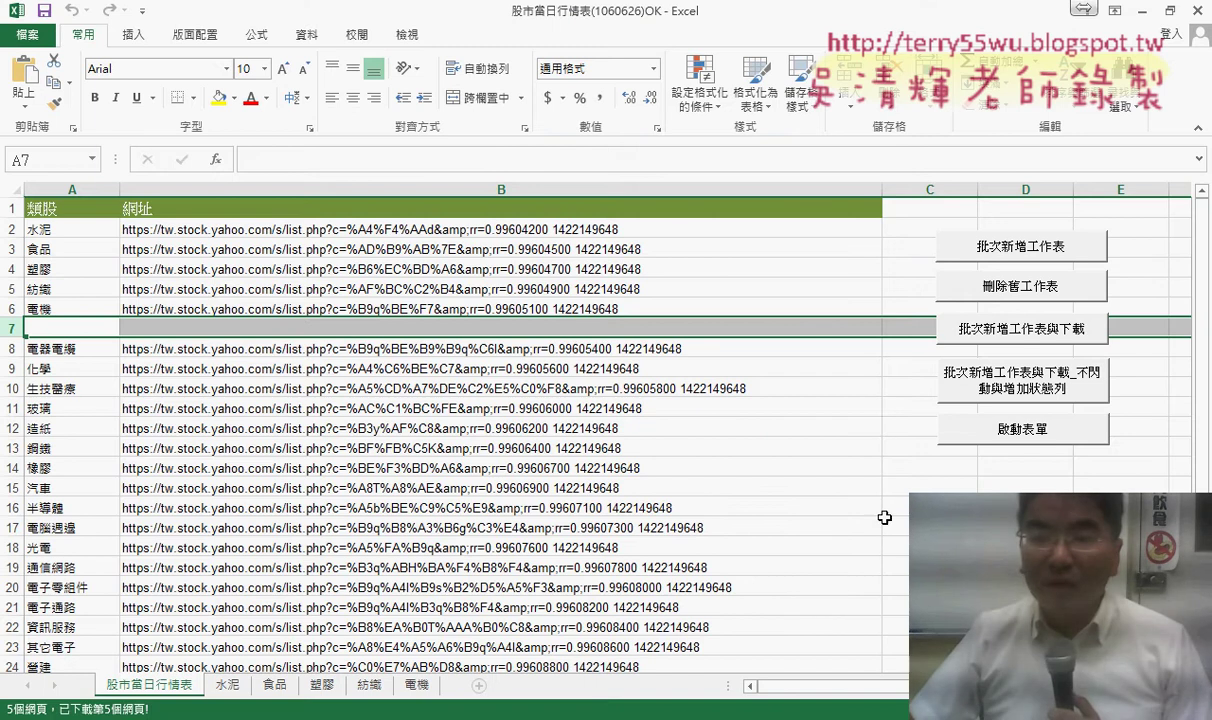
# Step: Delete the old category sheets with 刪除舊工作表 and annotate the 類股 and 網址 columns
pyautogui.click(988, 296)
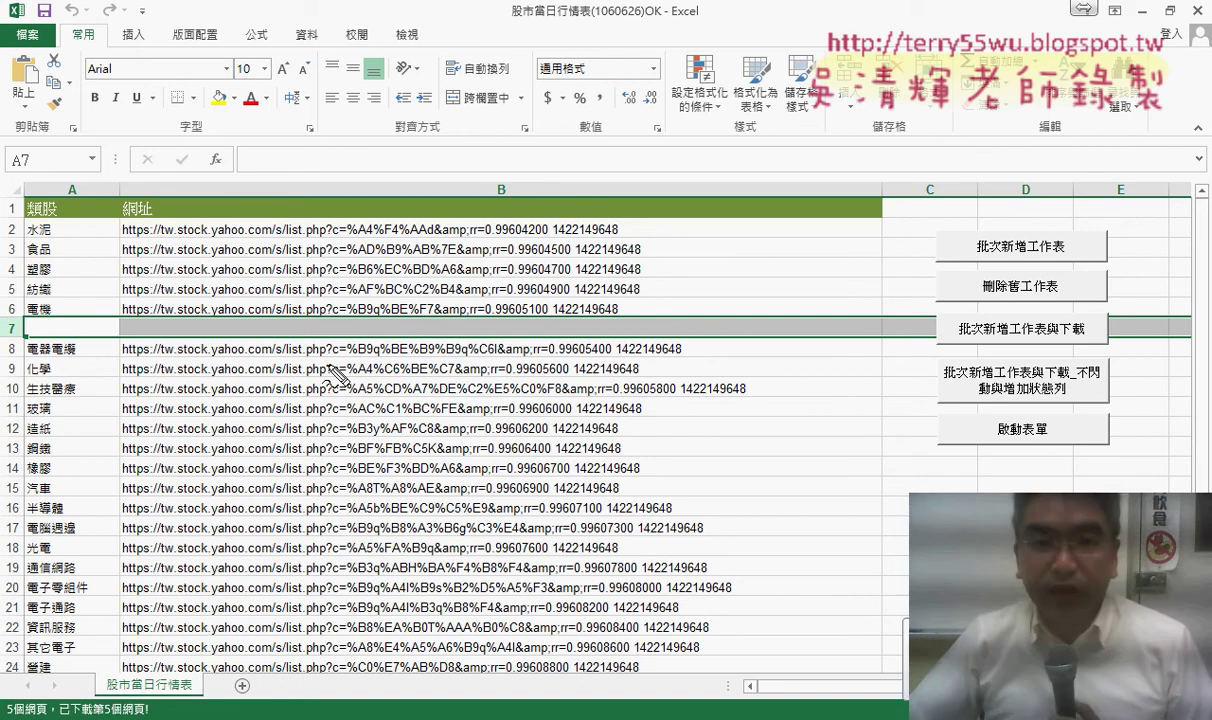
pyautogui.moveTo(590, 25); pyautogui.dragTo(514, 20)
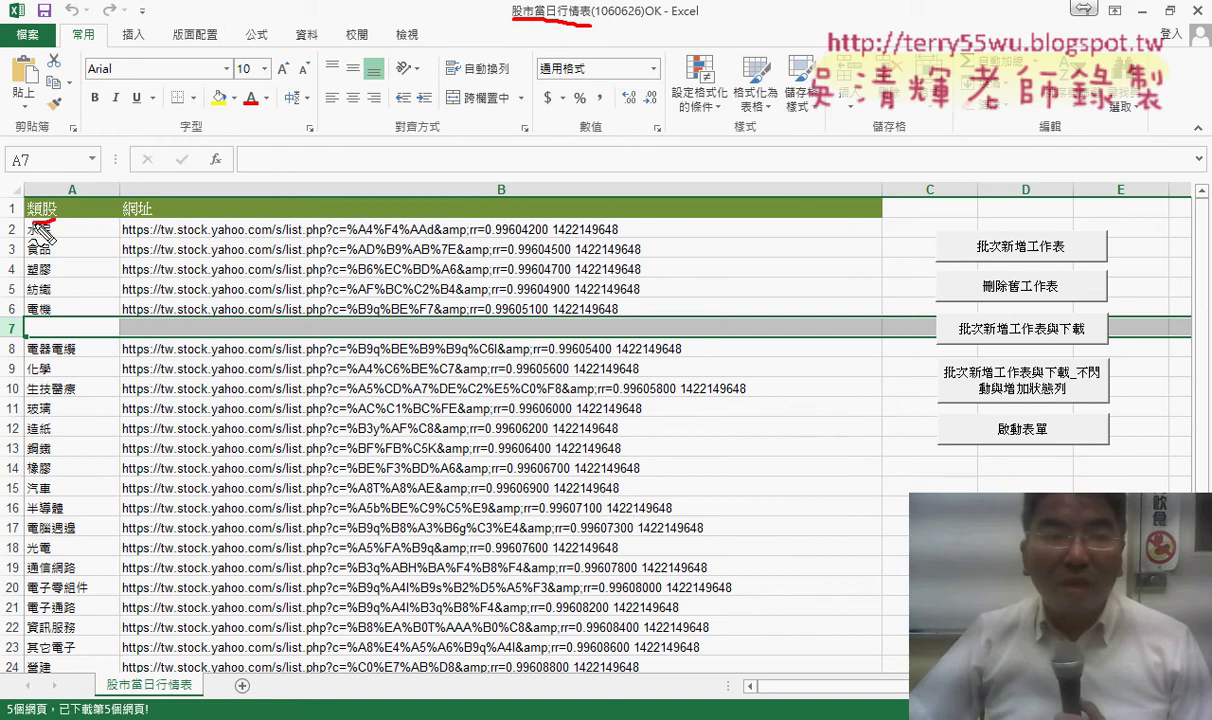
pyautogui.moveTo(38, 216); pyautogui.dragTo(60, 198)
pyautogui.moveTo(137, 218); pyautogui.dragTo(152, 222)
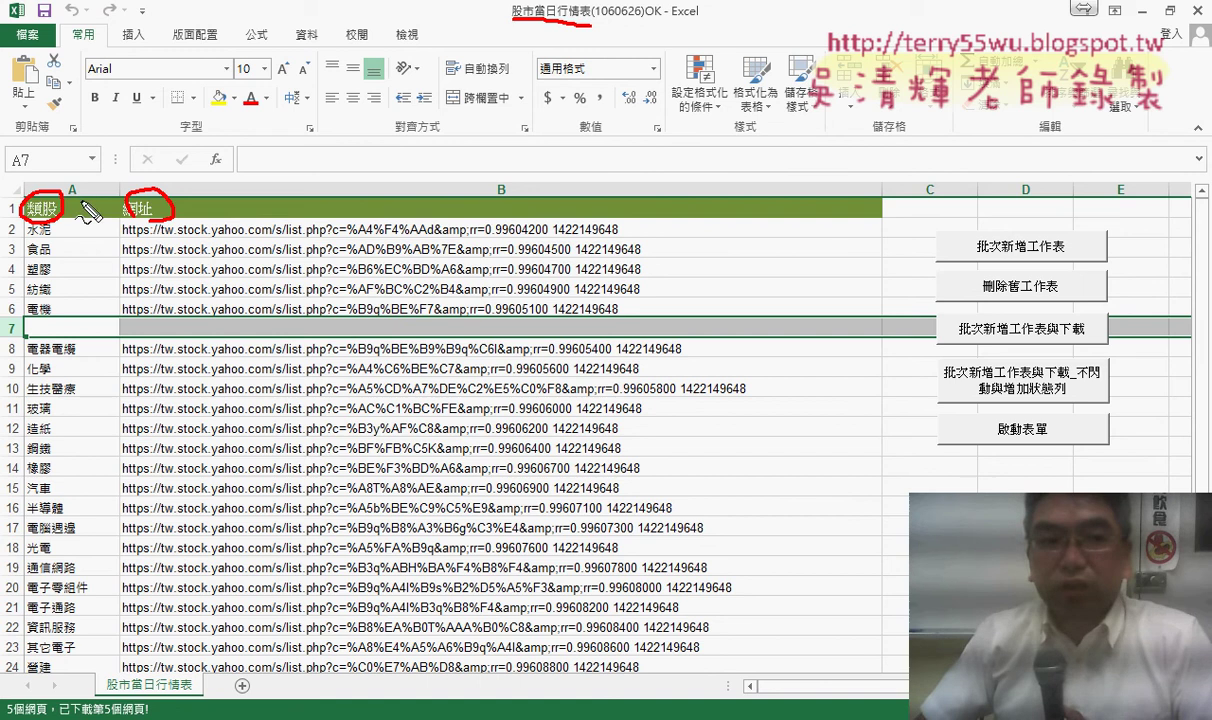
pyautogui.moveTo(64, 196); pyautogui.dragTo(86, 192)
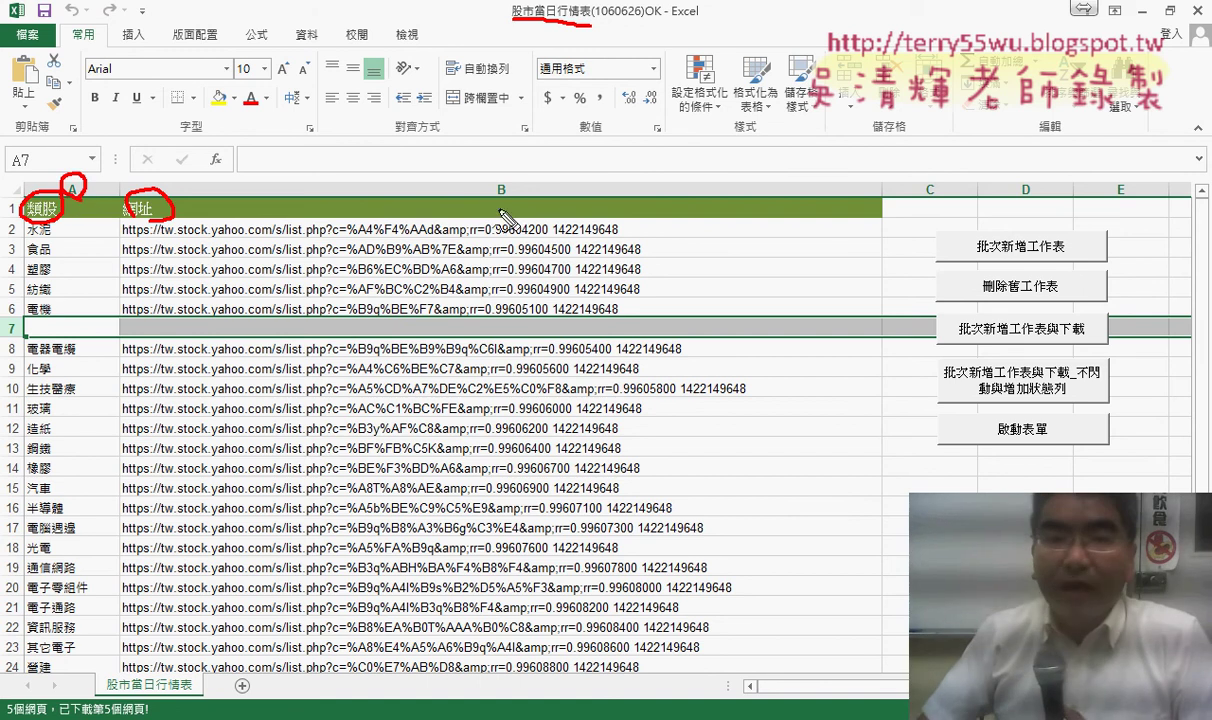
pyautogui.moveTo(500, 200); pyautogui.dragTo(484, 200)
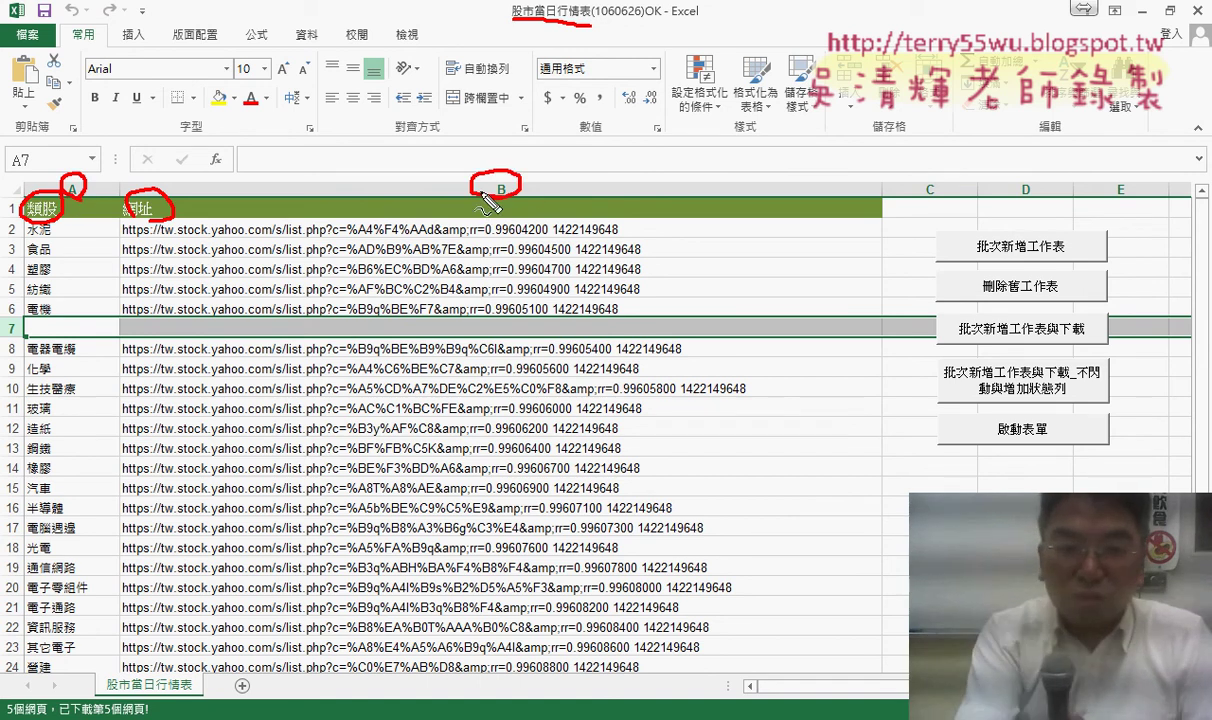
pyautogui.press('Escape')
# Step: Open the Yahoo 水泥 quotes page and select its full address
pyautogui.hotkey('alt', 'Tab')
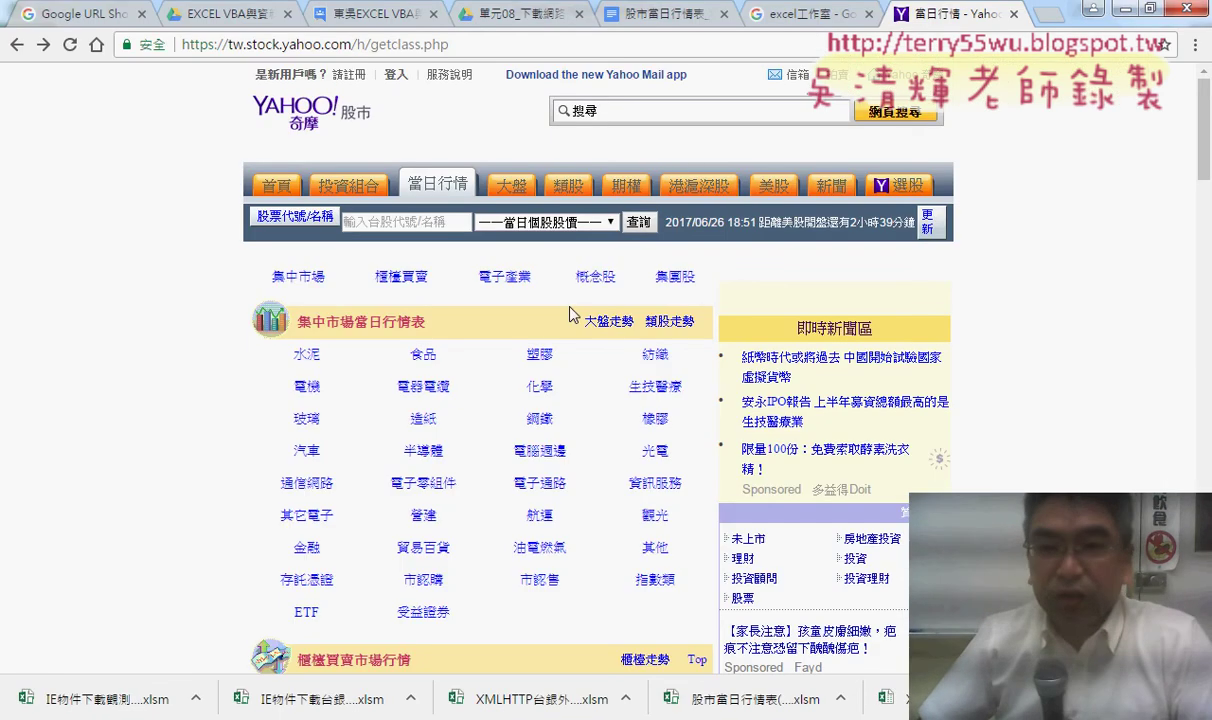
pyautogui.click(297, 349)
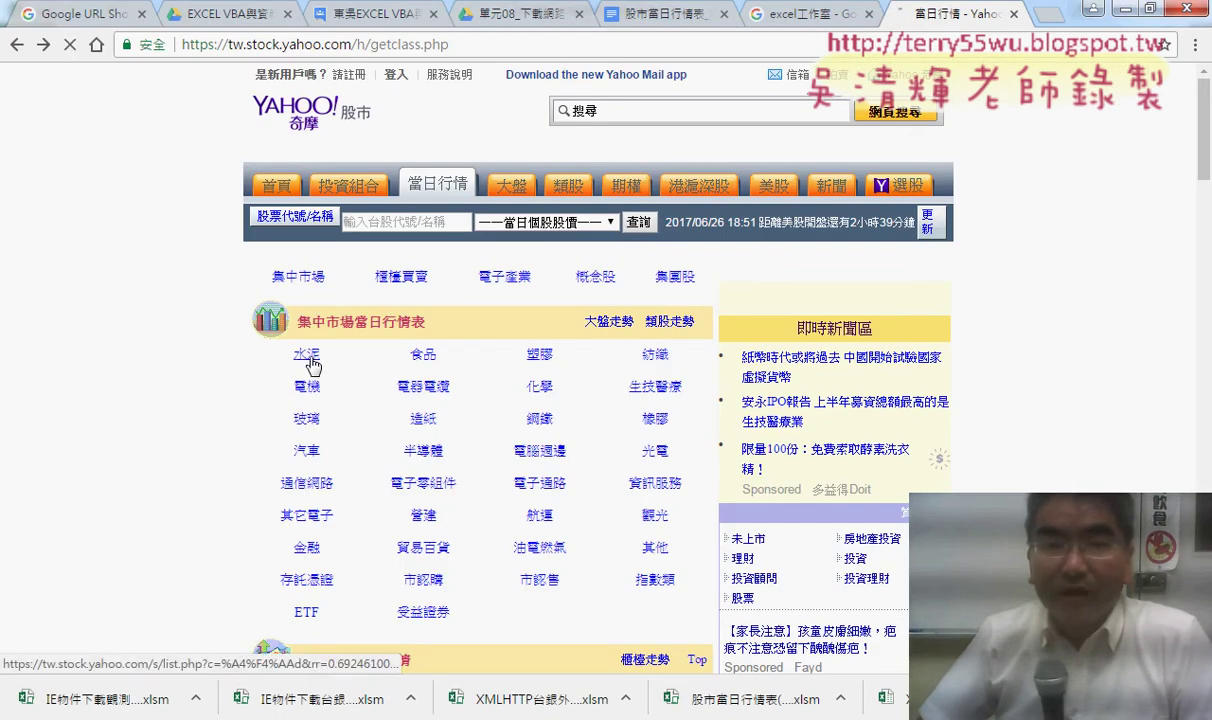
pyautogui.click(405, 45)
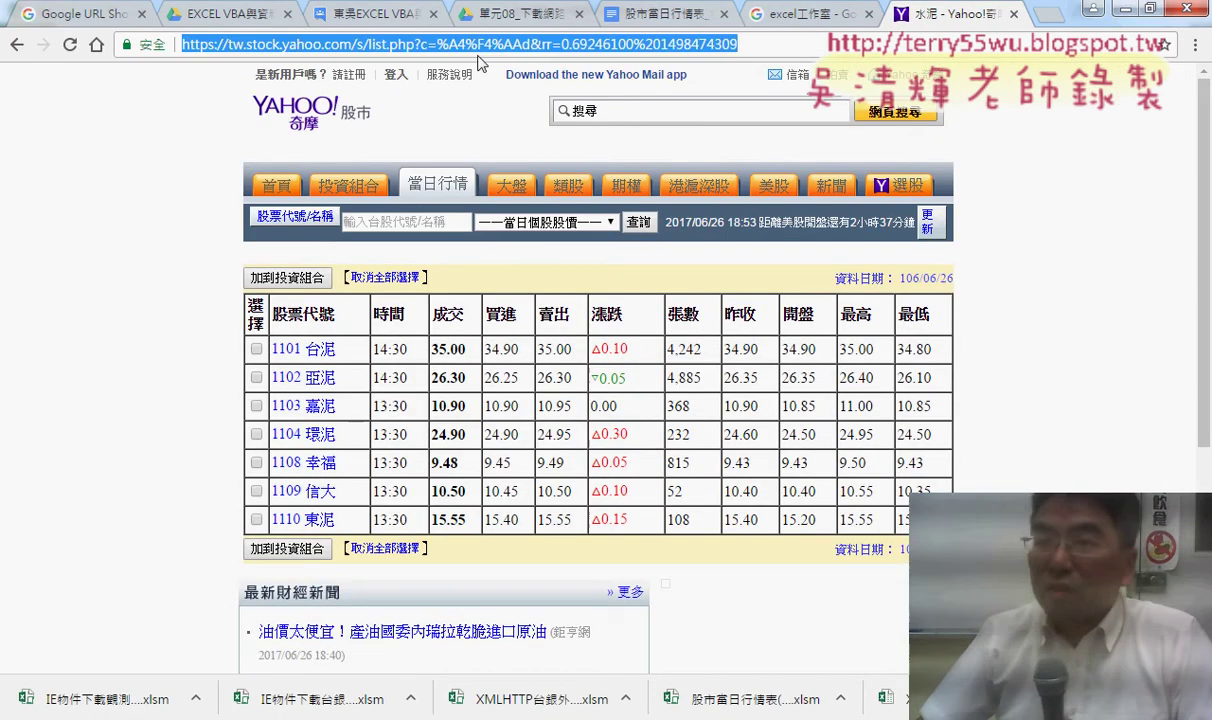
# Step: Compare it with the category URLs in B2–B6, then show the category page full screen
pyautogui.click(1125, 10)
pyautogui.click(403, 230)
pyautogui.click(405, 252)
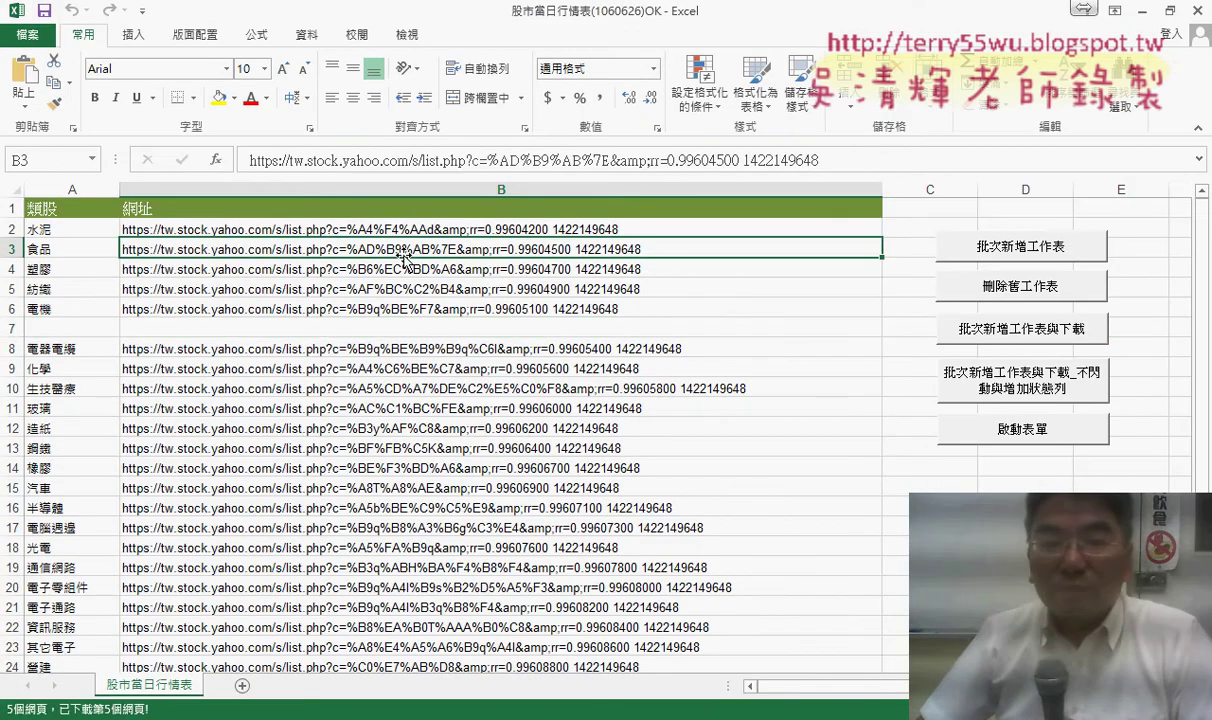
pyautogui.click(406, 270)
pyautogui.click(407, 289)
pyautogui.click(409, 309)
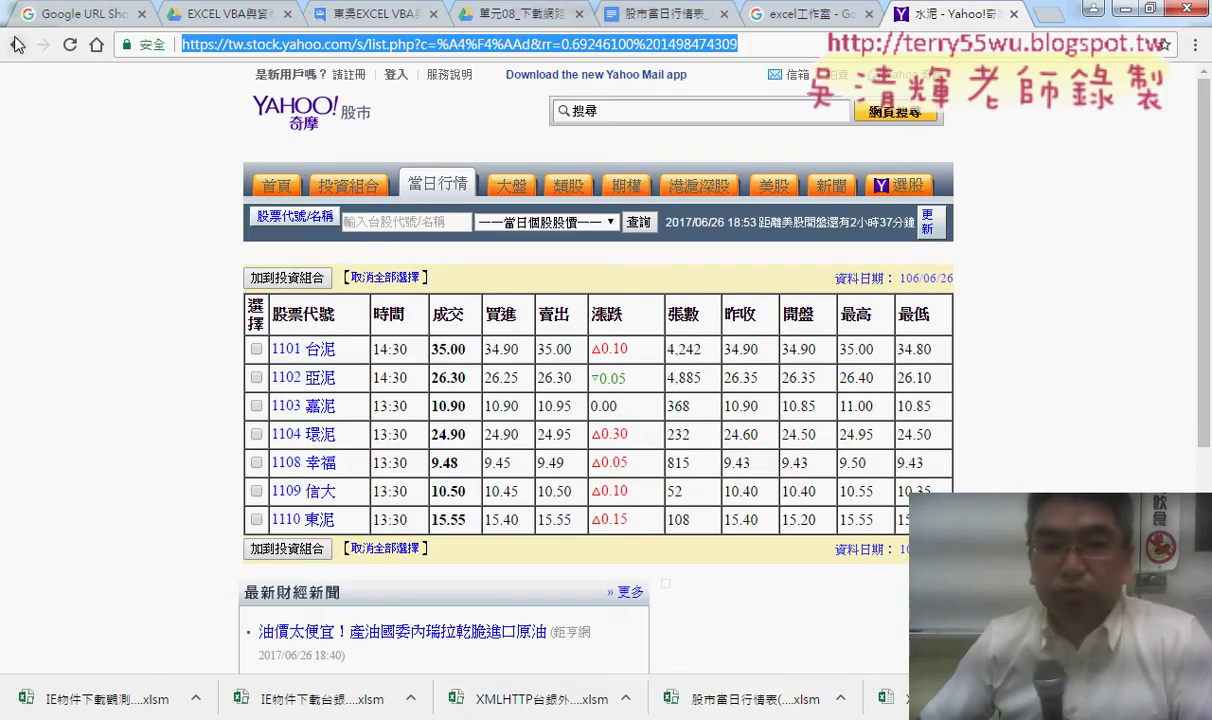
pyautogui.click(17, 44)
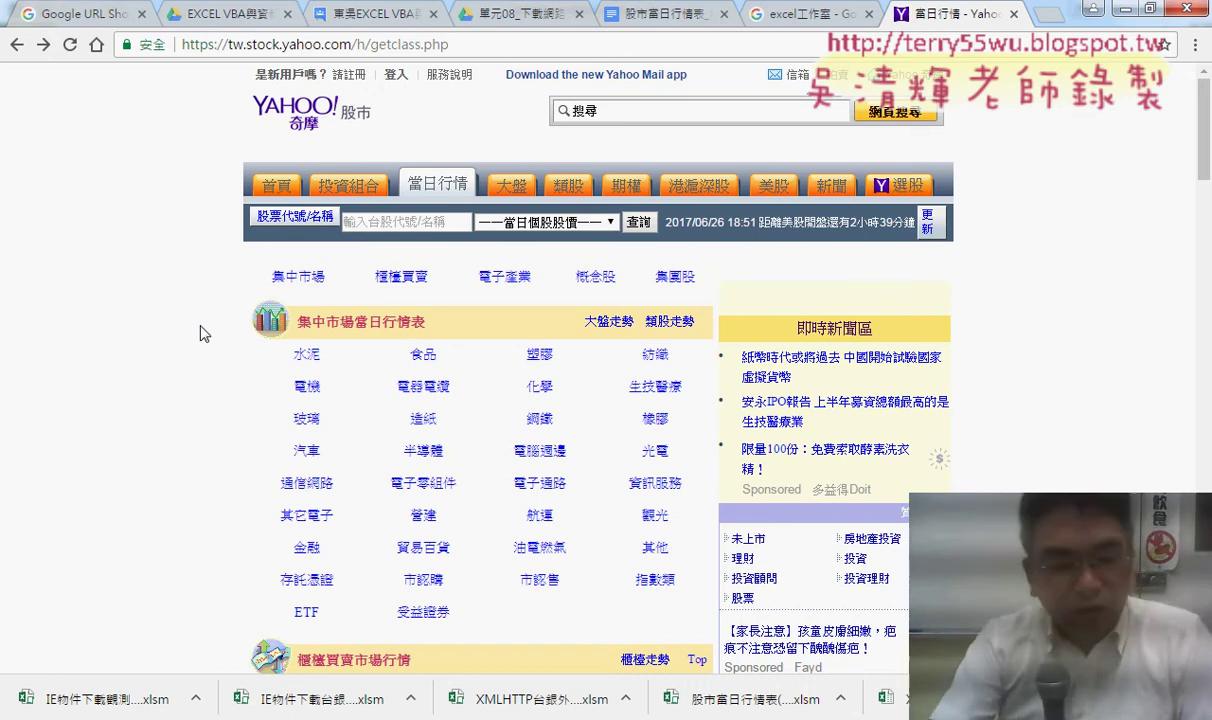
pyautogui.press('F11')
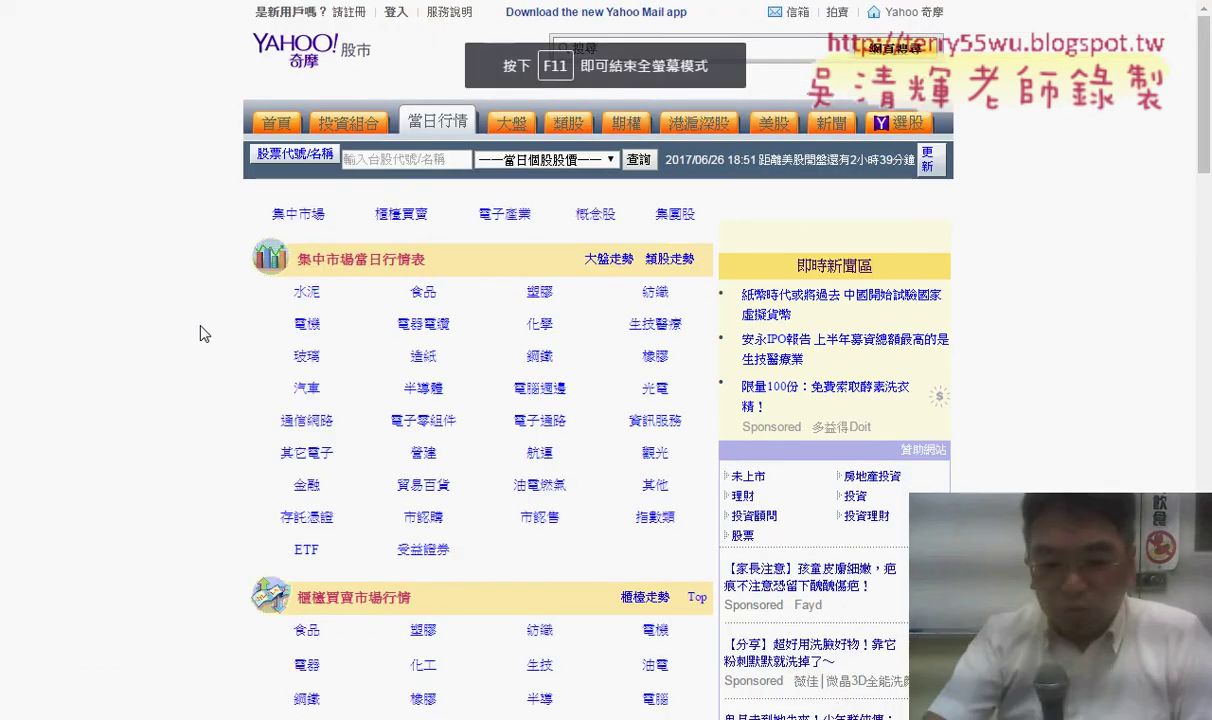
# Step: Inspect the 水泥 link's list.php address in DevTools, then close DevTools
pyautogui.press('F11')
pyautogui.press('F12')
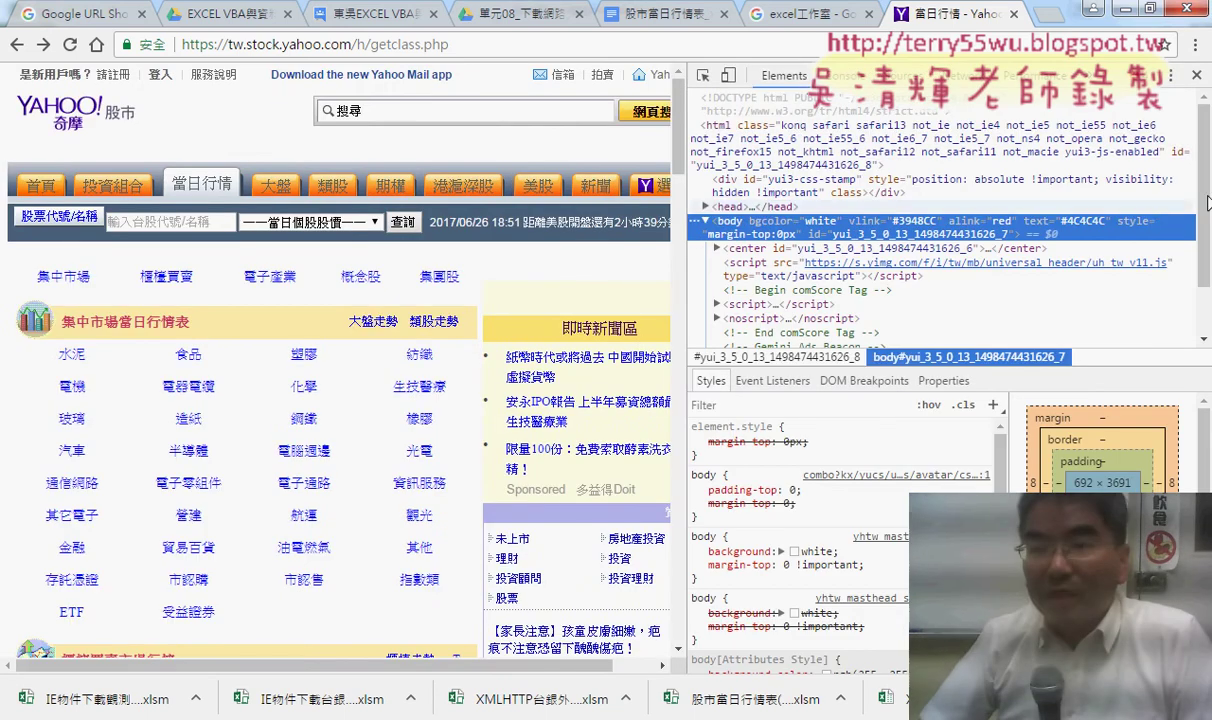
pyautogui.scroll(-3, 1203, 282)
pyautogui.scroll(1, 1192, 225)
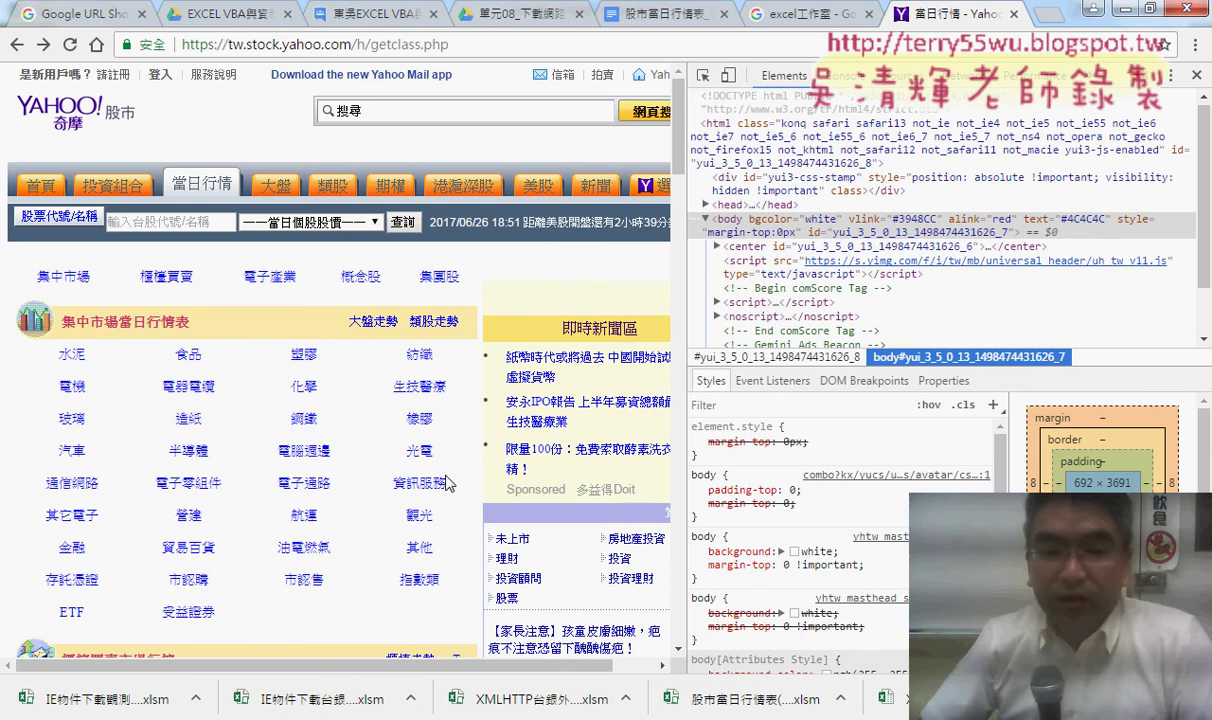
pyautogui.moveTo(253, 616); pyautogui.dragTo(58, 347)
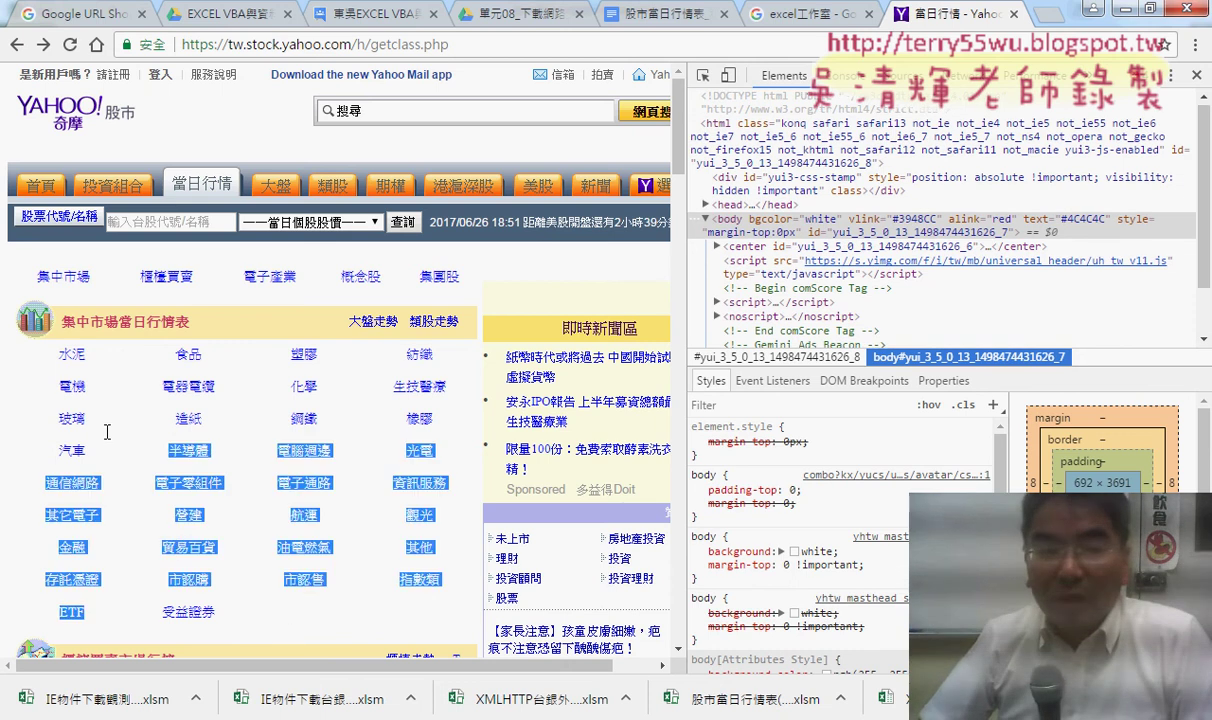
pyautogui.rightClick(89, 358)
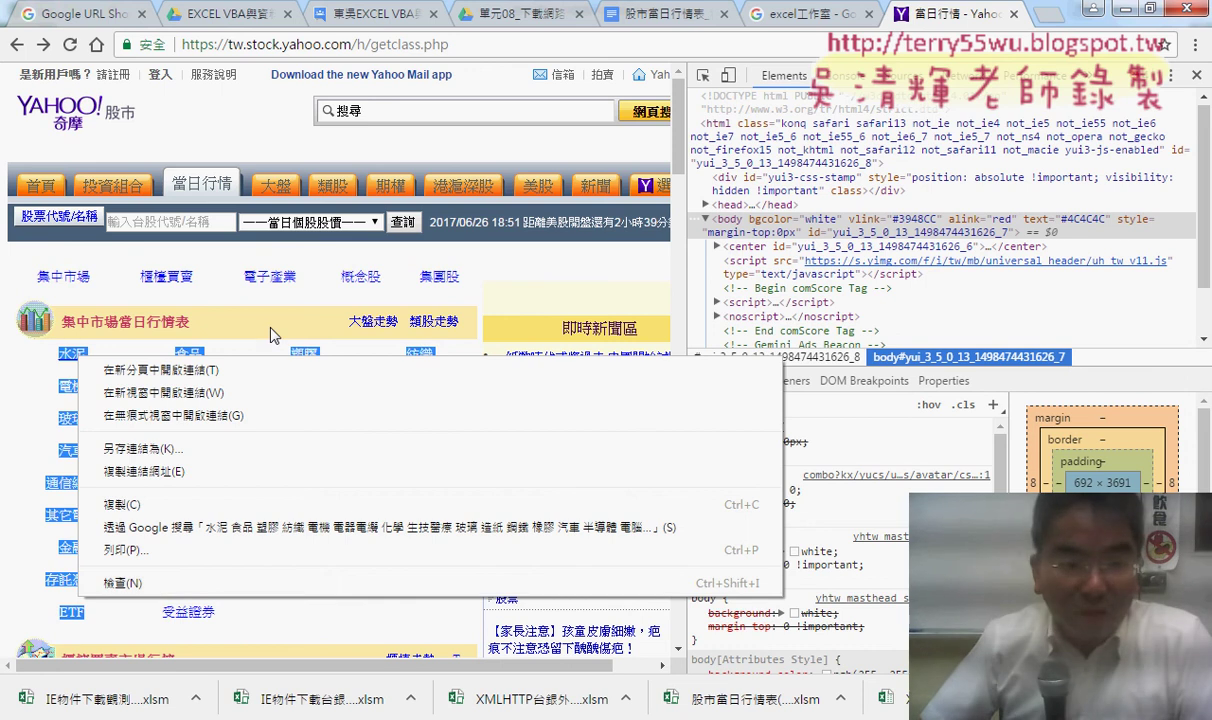
pyautogui.click(270, 582)
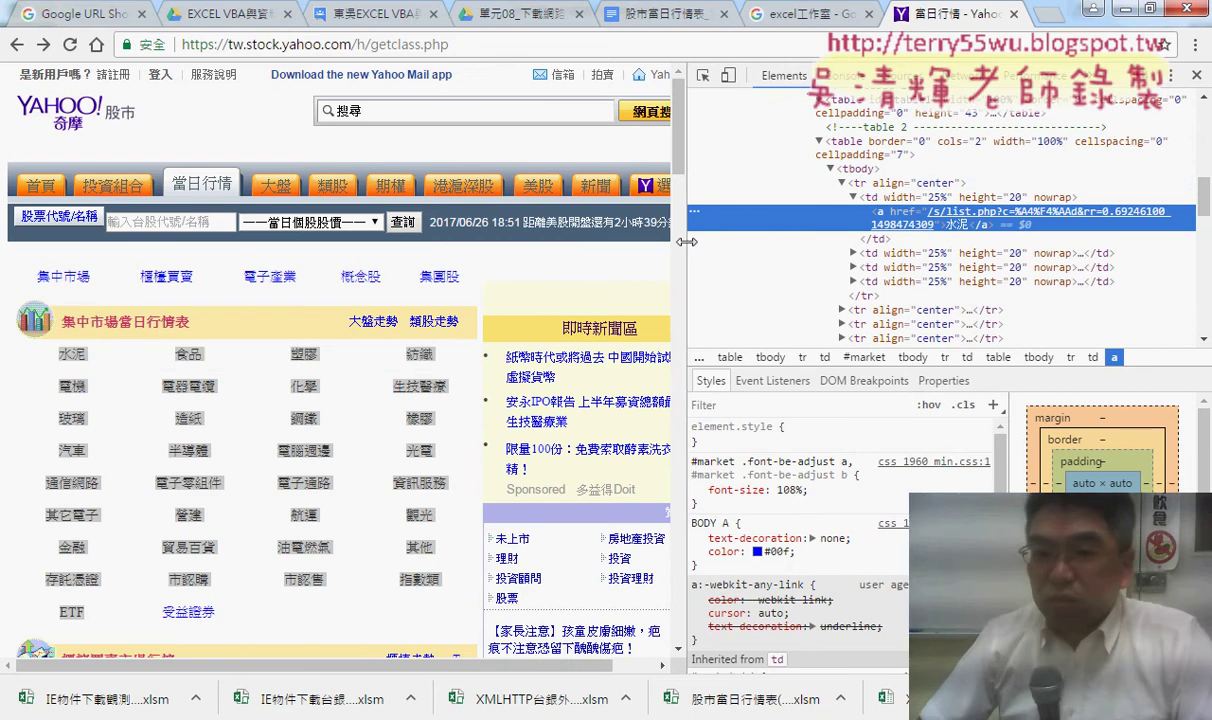
pyautogui.moveTo(686, 241); pyautogui.dragTo(471, 241)
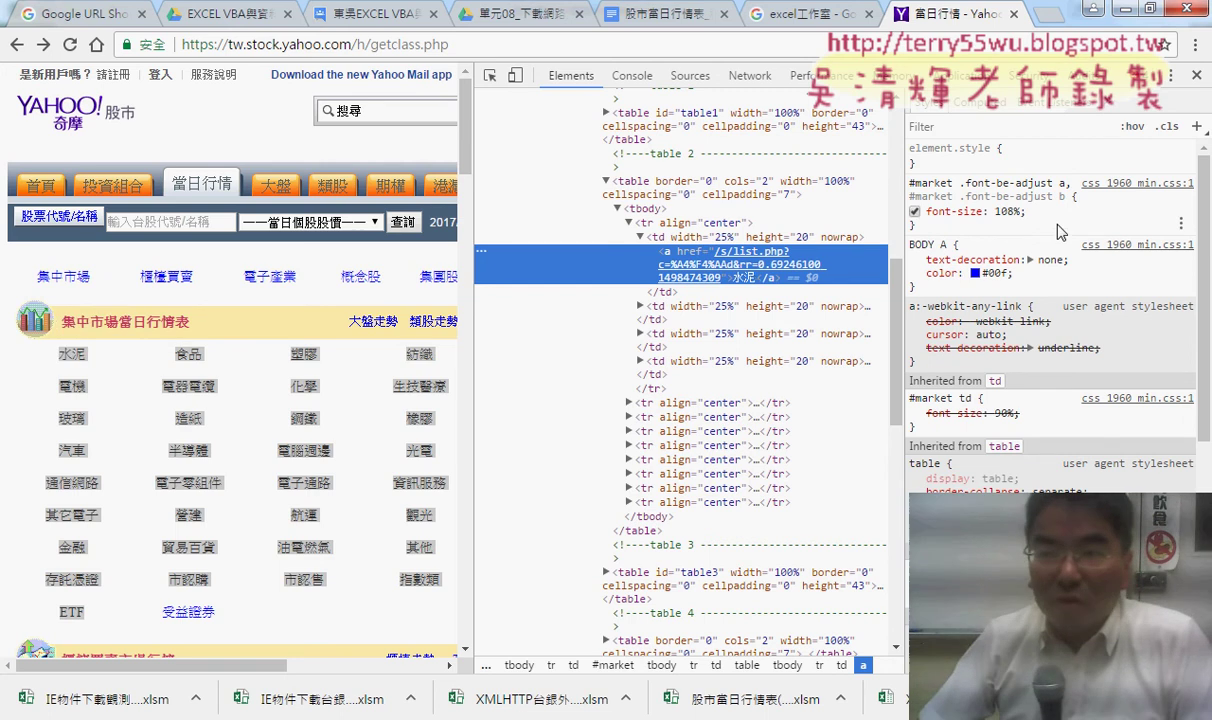
pyautogui.click(1196, 75)
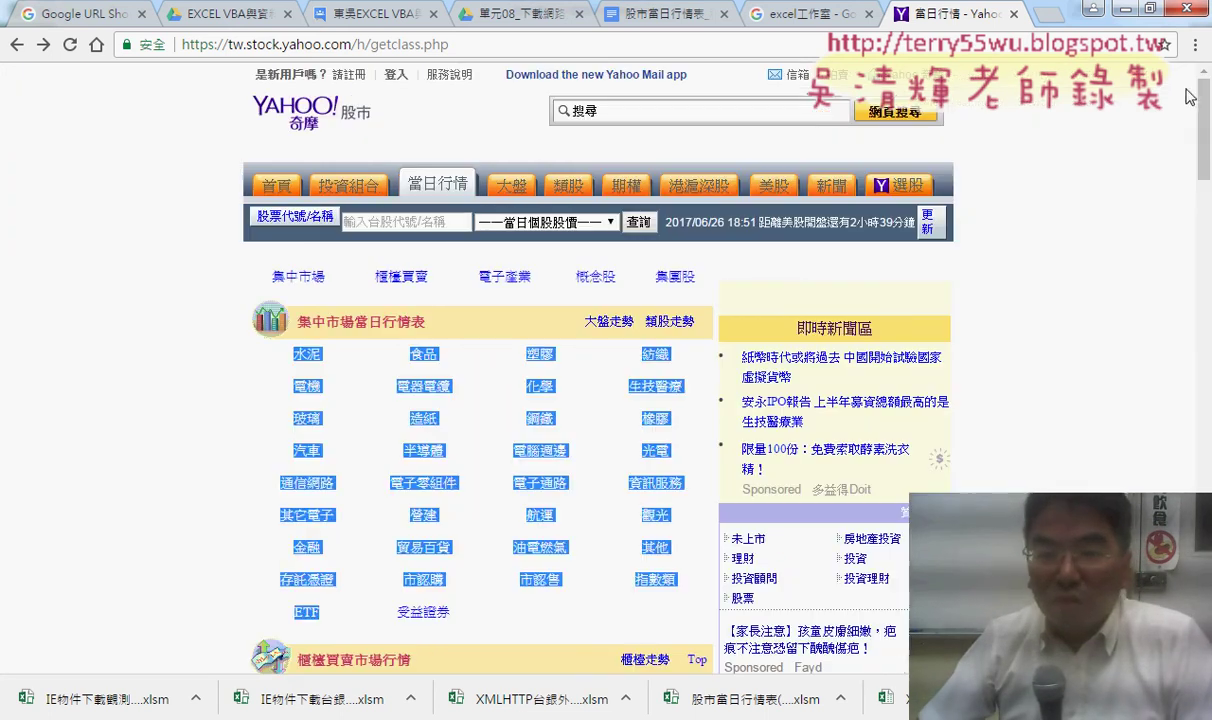
# Step: Open and leave the 水泥 page, check the 水泥 link's options, and bring up Excel
pyautogui.click(477, 348)
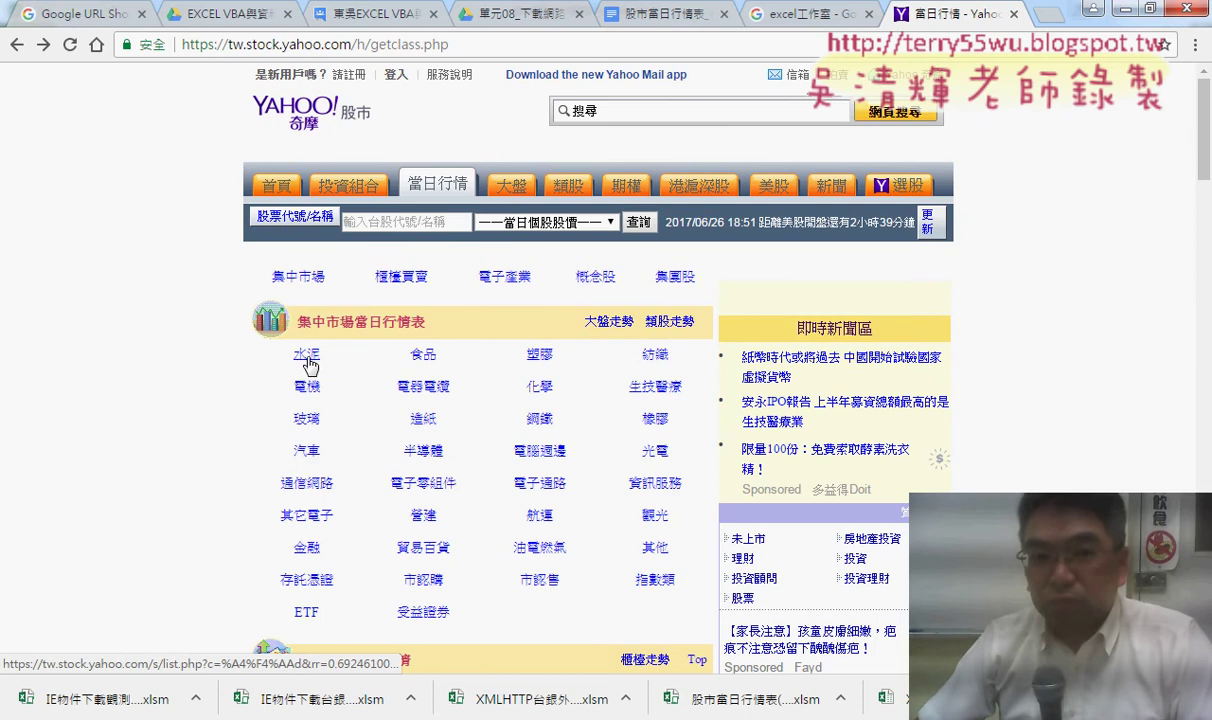
pyautogui.click(307, 357)
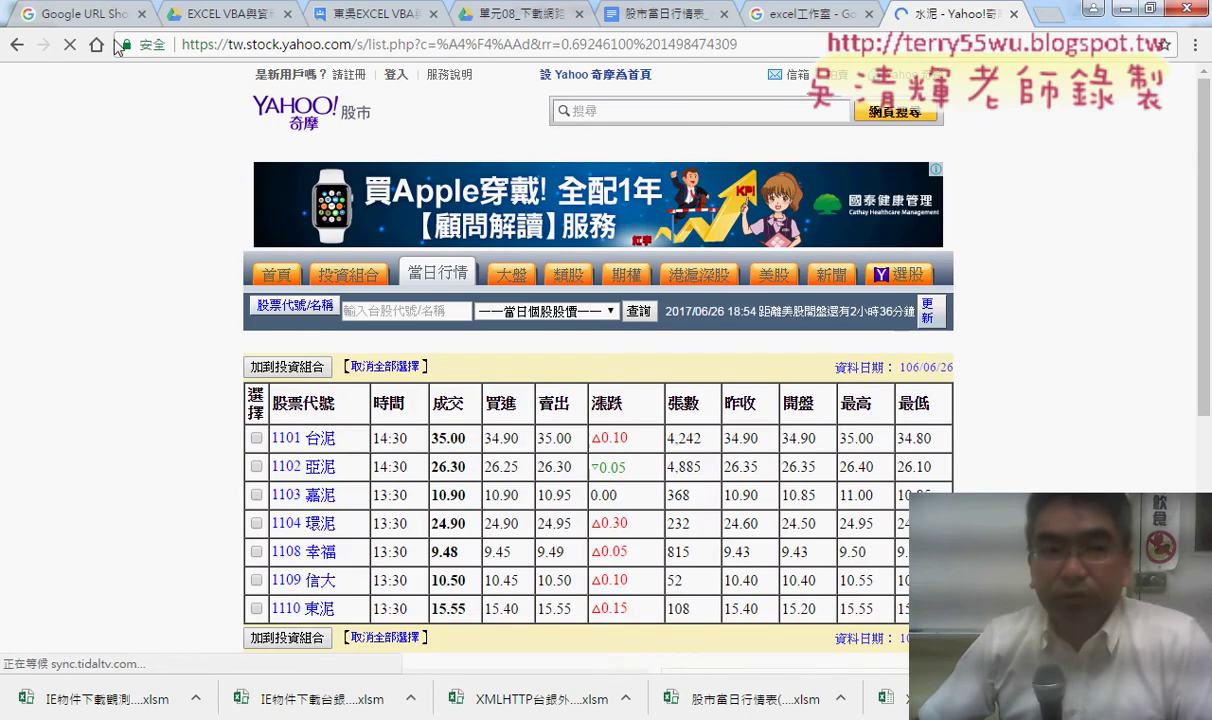
pyautogui.click(17, 45)
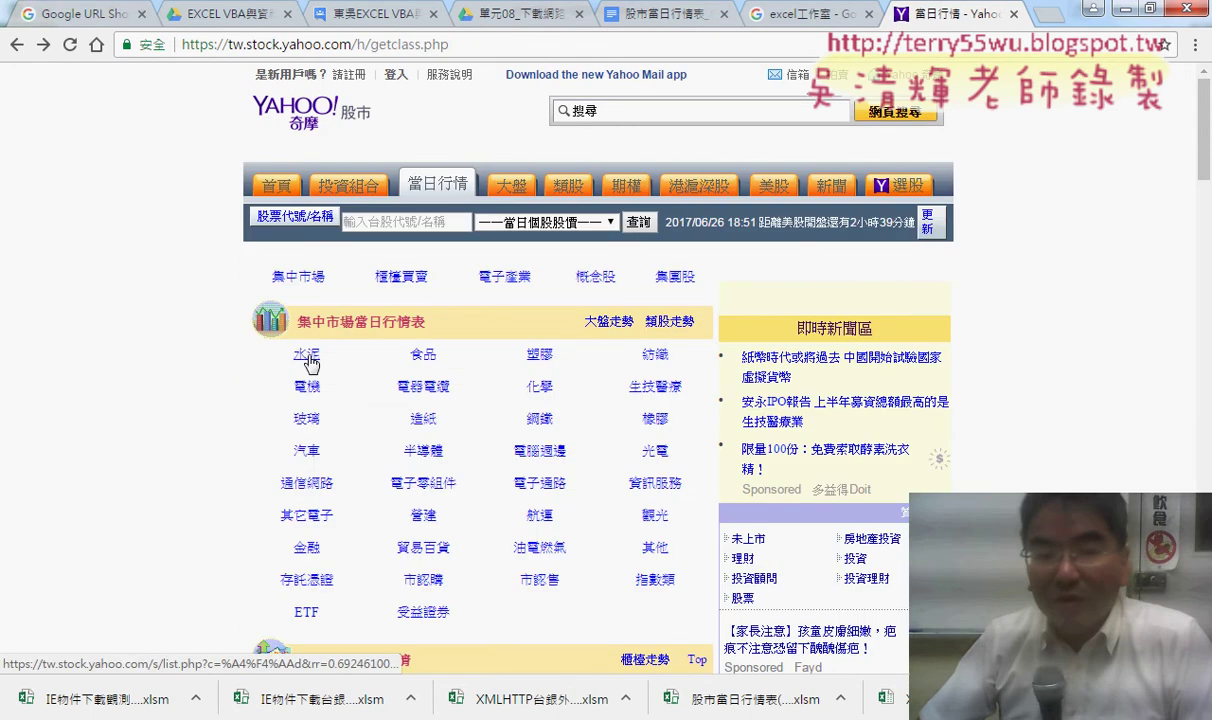
pyautogui.rightClick(309, 362)
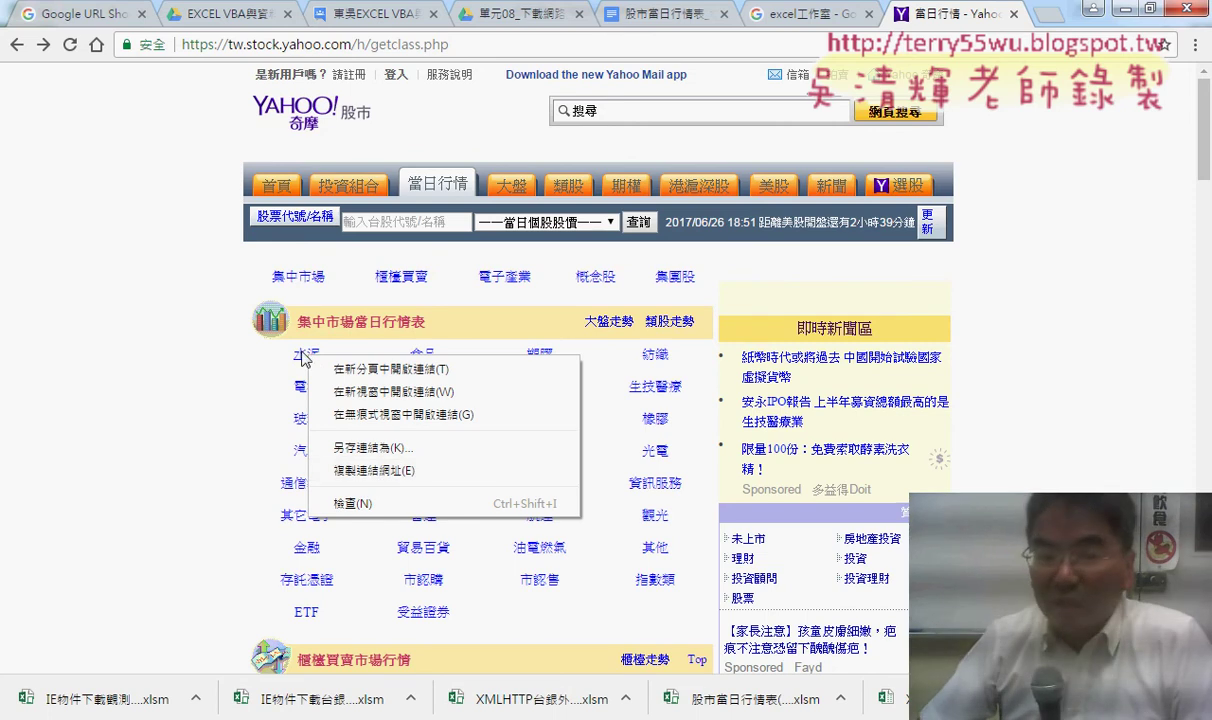
pyautogui.click(390, 483)
pyautogui.moveTo(530, 698)
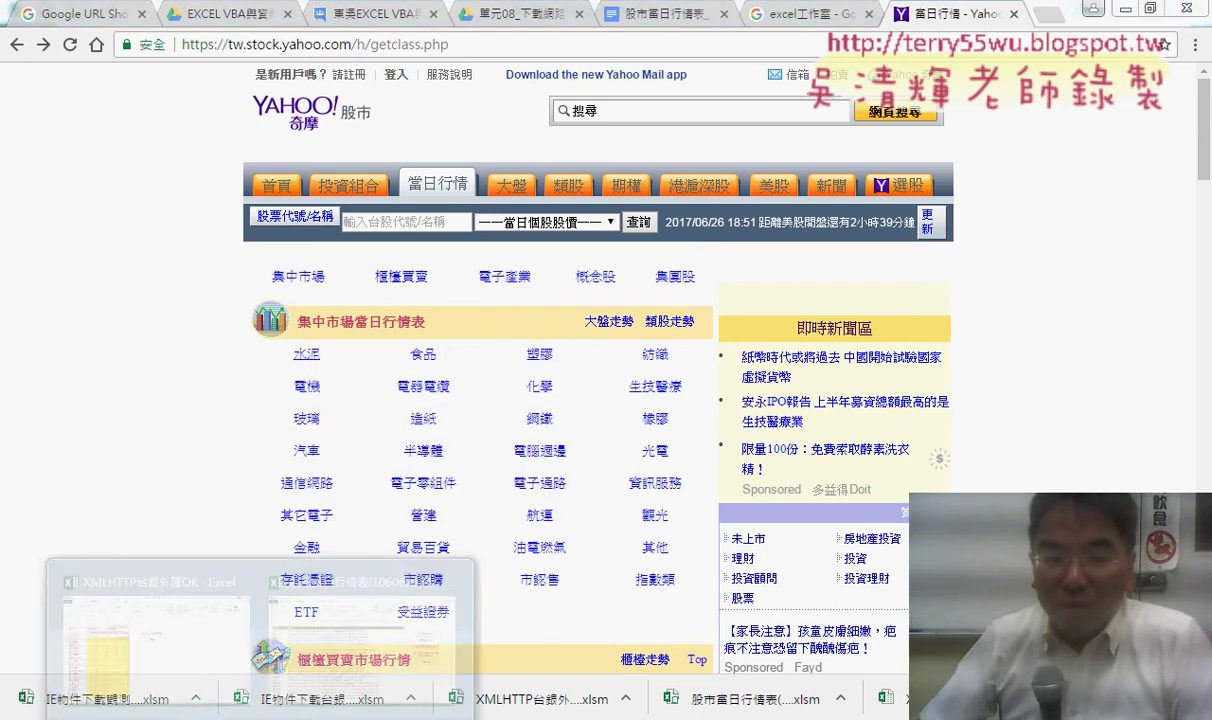
pyautogui.click(354, 641)
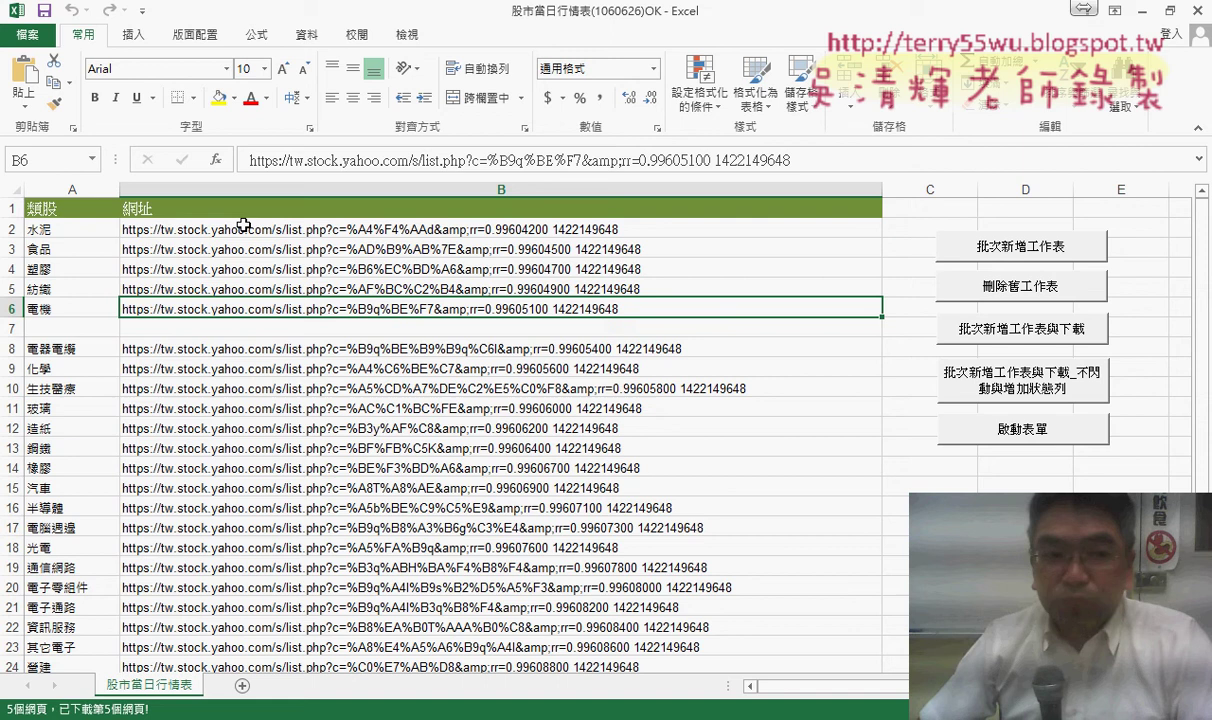
pyautogui.click(84, 230)
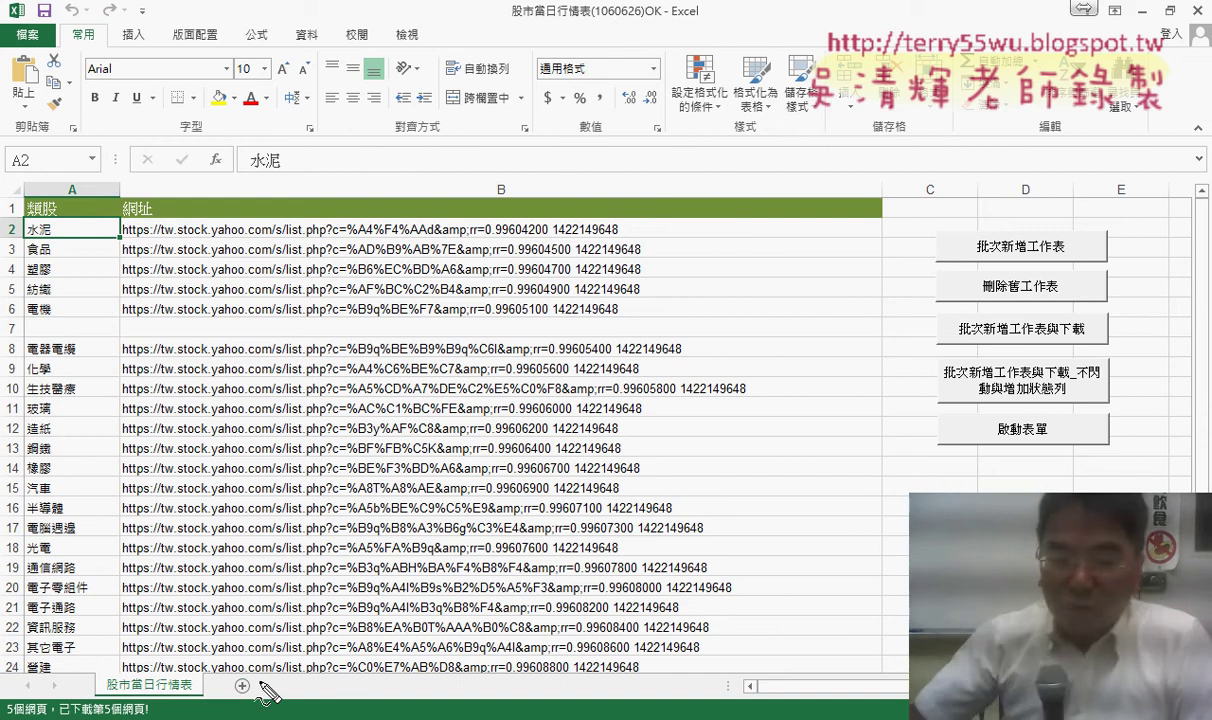
pyautogui.moveTo(267, 693); pyautogui.dragTo(268, 680)
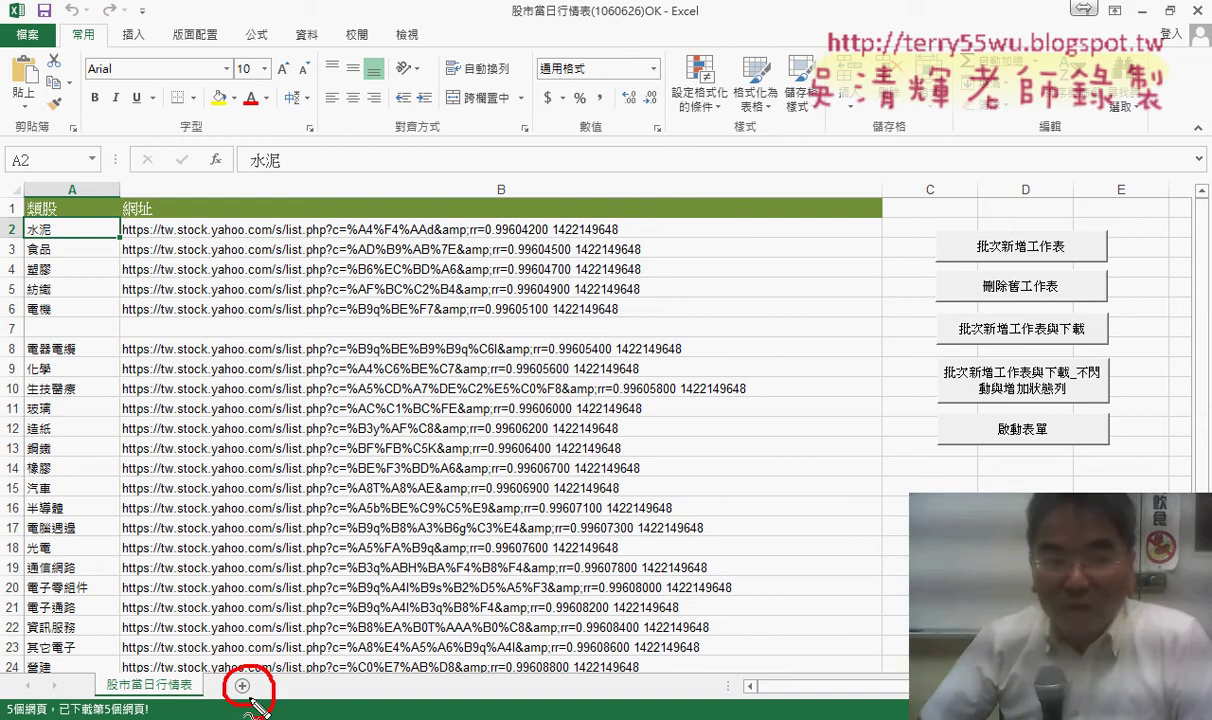
pyautogui.moveTo(60, 240)
pyautogui.mouseDown()
pyautogui.moveTo(40, 207)
pyautogui.moveTo(140, 333)
pyautogui.moveTo(300, 680)
pyautogui.moveTo(285, 650)
pyautogui.mouseUp()
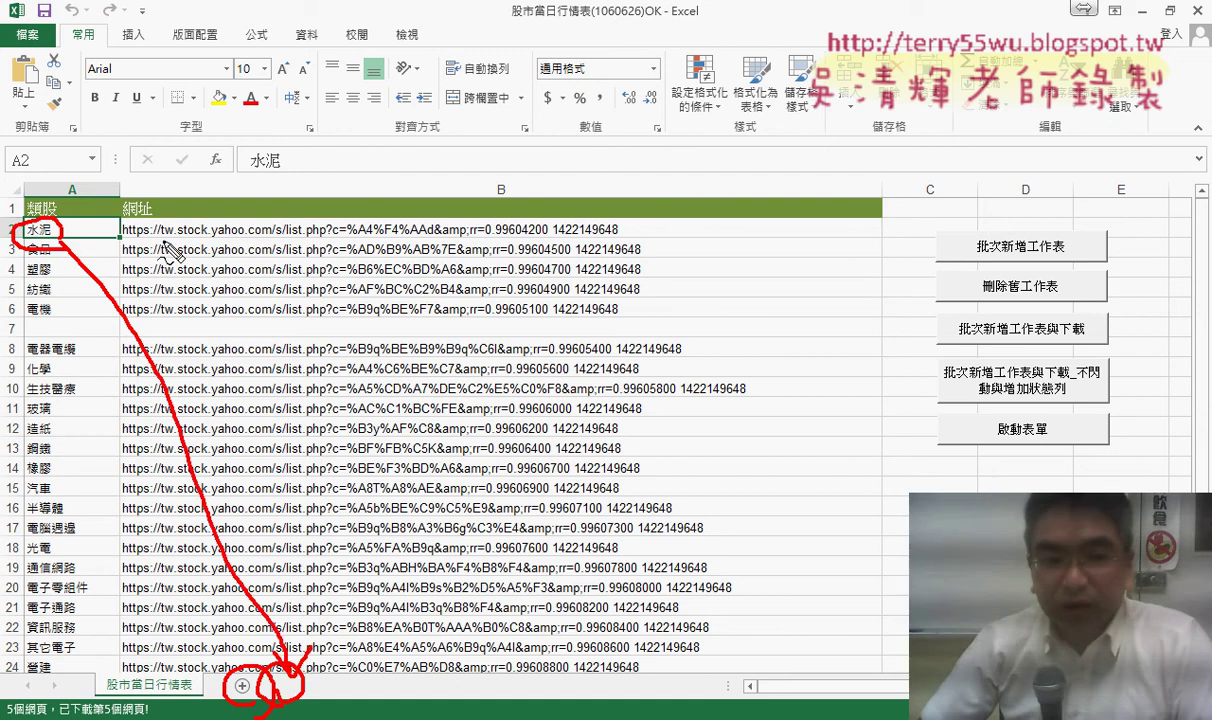
pyautogui.moveTo(170, 250)
pyautogui.mouseDown()
pyautogui.moveTo(590, 240)
pyautogui.moveTo(175, 198)
pyautogui.moveTo(195, 255)
pyautogui.mouseUp()
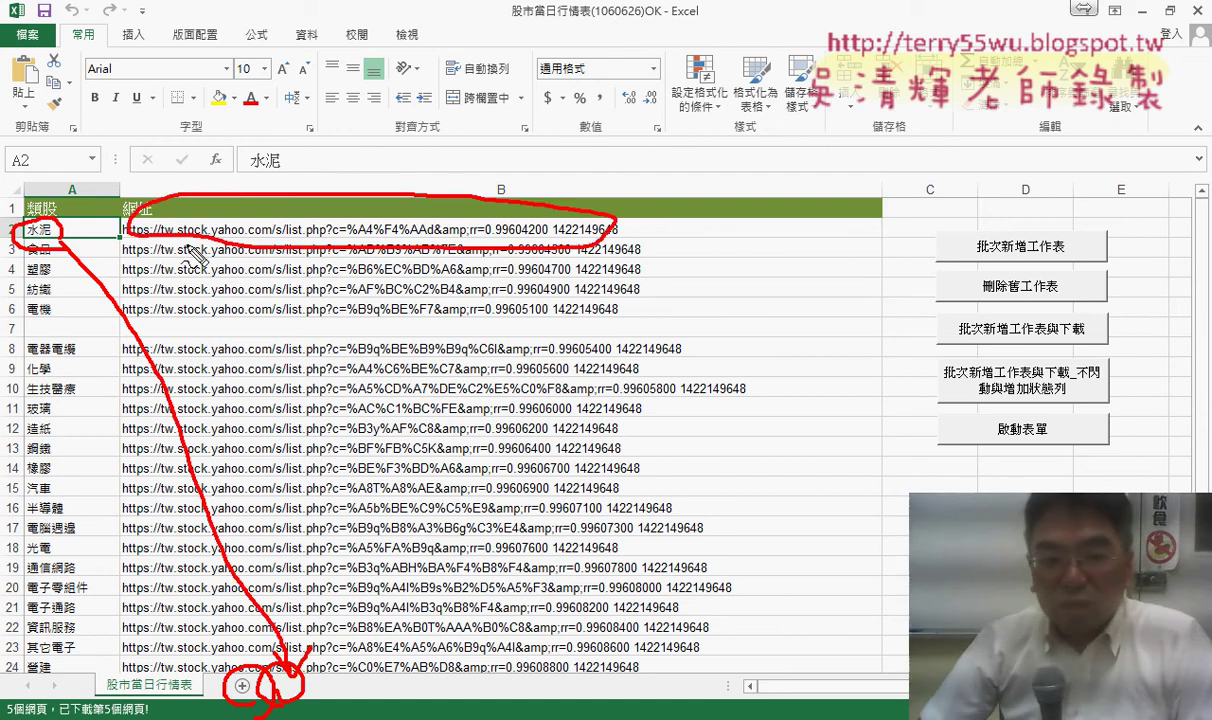
pyautogui.moveTo(304, 262)
pyautogui.mouseDown()
pyautogui.moveTo(297, 650)
pyautogui.moveTo(320, 618)
pyautogui.mouseUp()
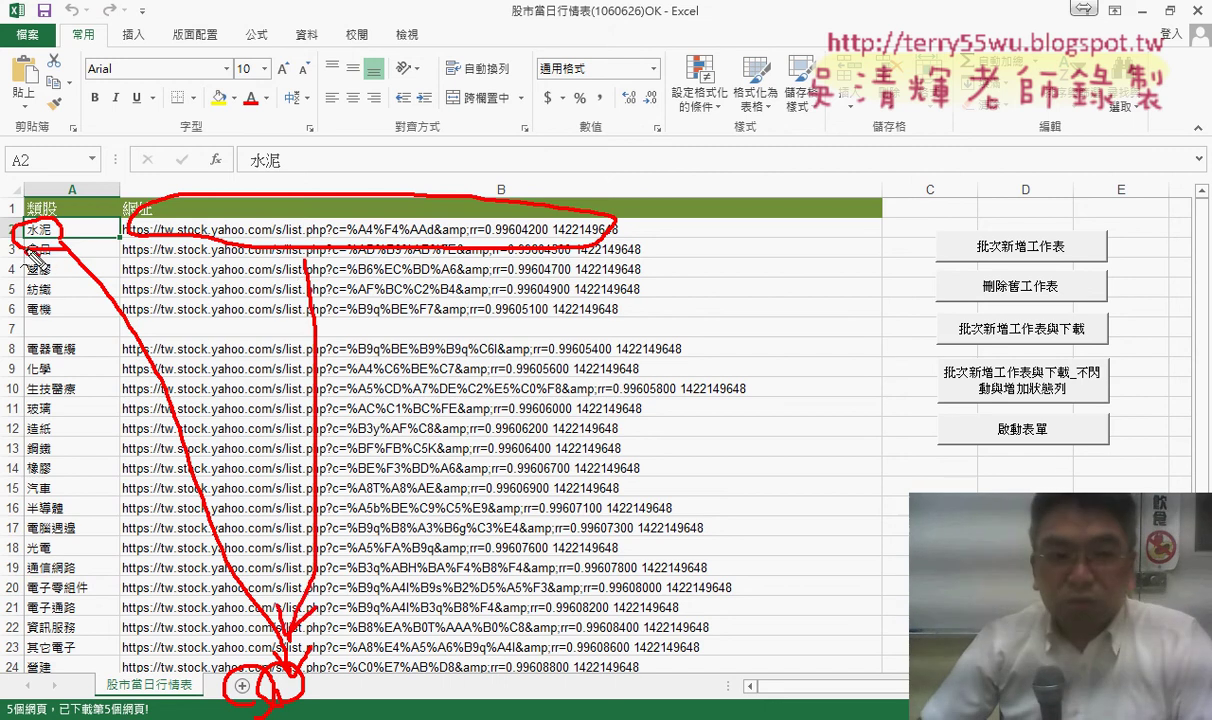
pyautogui.moveTo(135, 248); pyautogui.dragTo(233, 250)
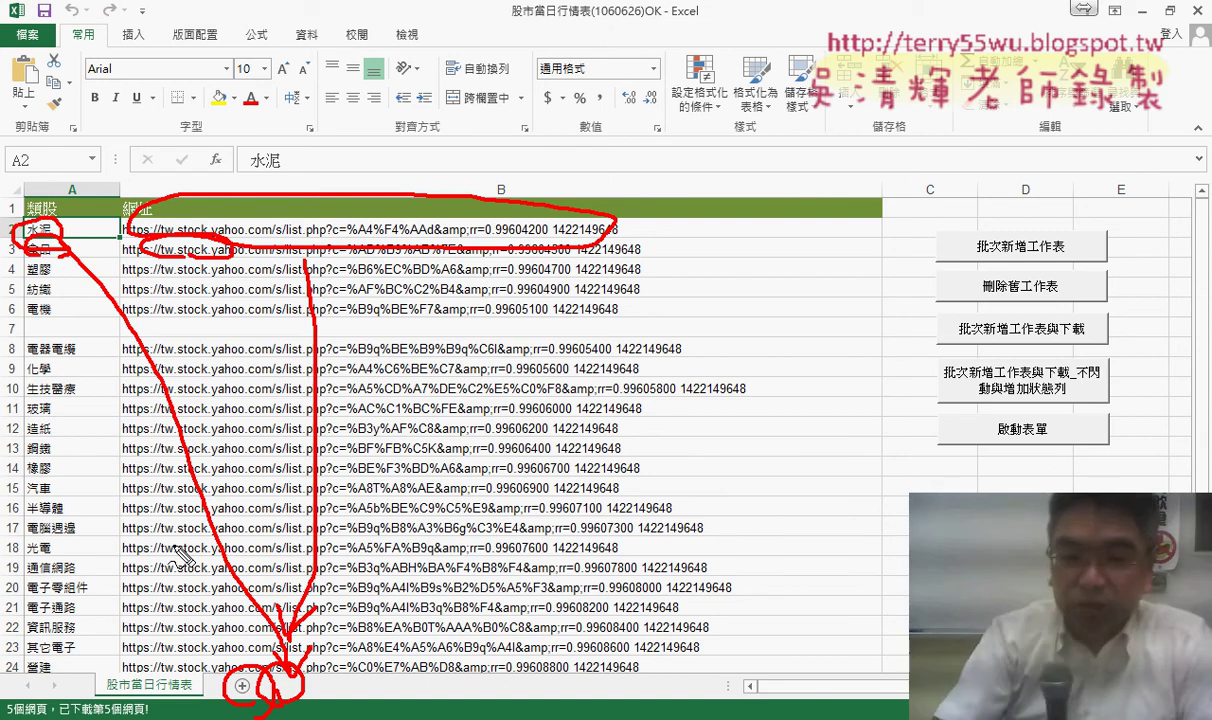
pyautogui.press('e')
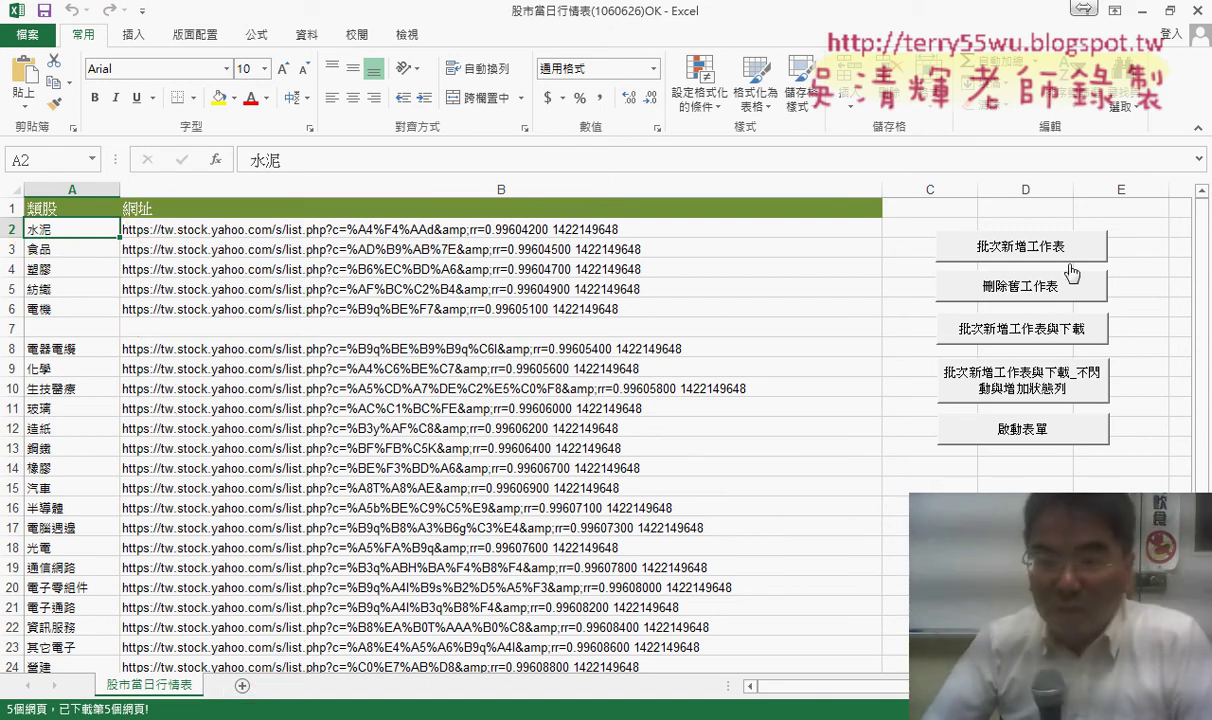
pyautogui.click(12, 328)
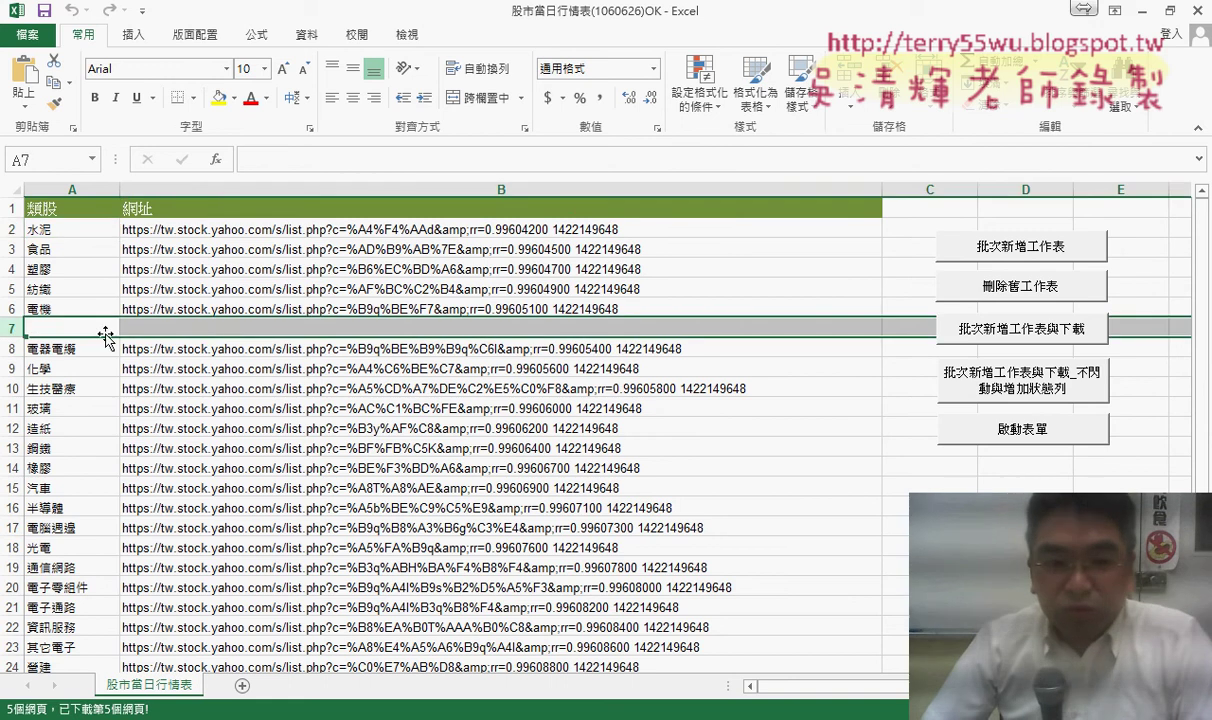
pyautogui.rightClick(192, 315)
pyautogui.click(240, 463)
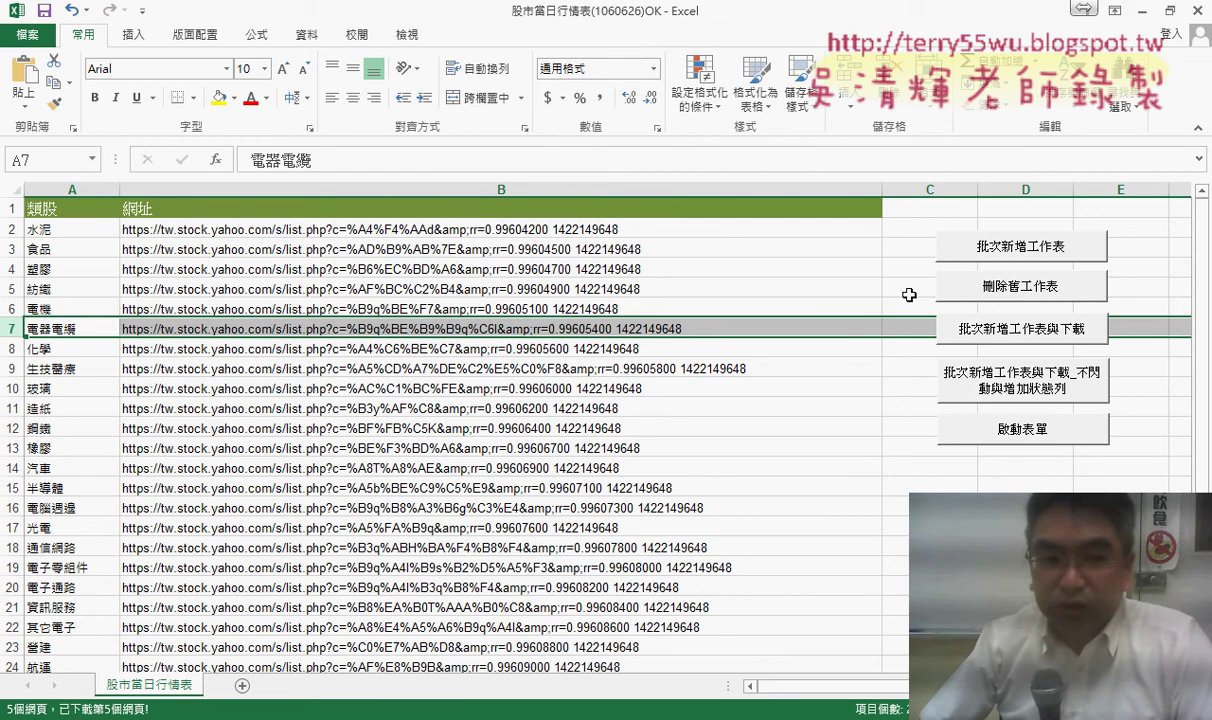
pyautogui.click(70, 229)
pyautogui.click(66, 246)
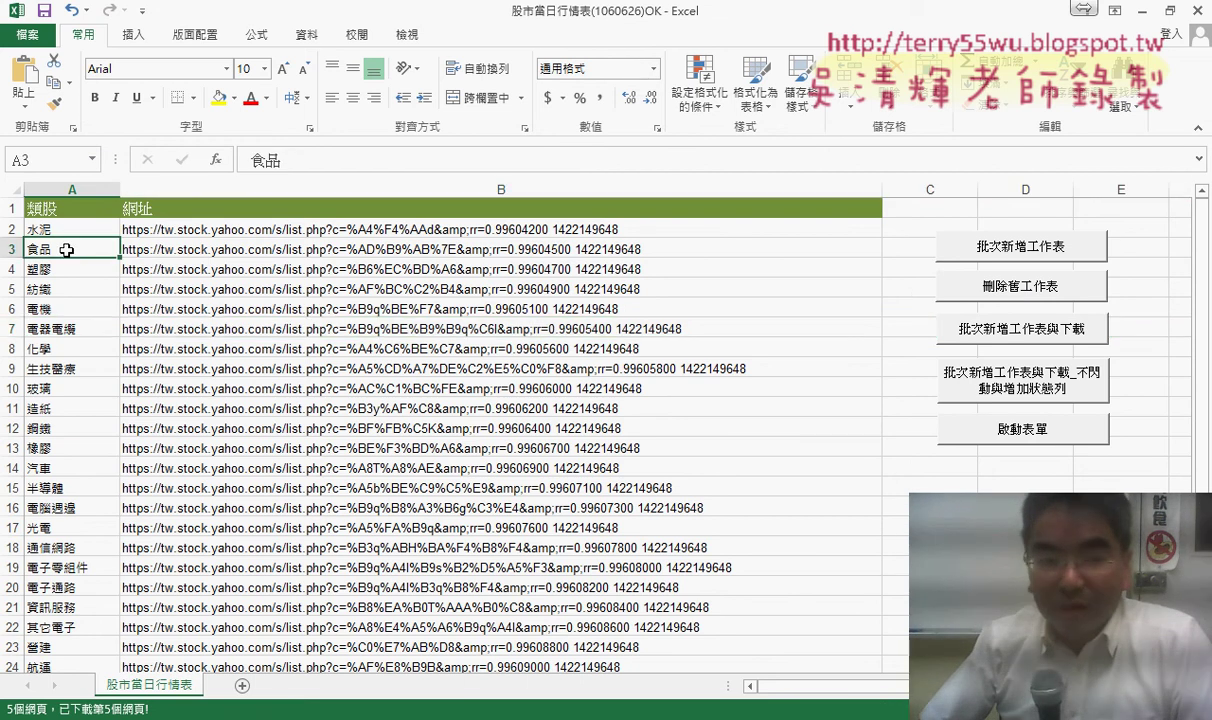
pyautogui.scroll(-2, 69, 287)
pyautogui.scroll(-1, 72, 303)
pyautogui.scroll(-1, 72, 303)
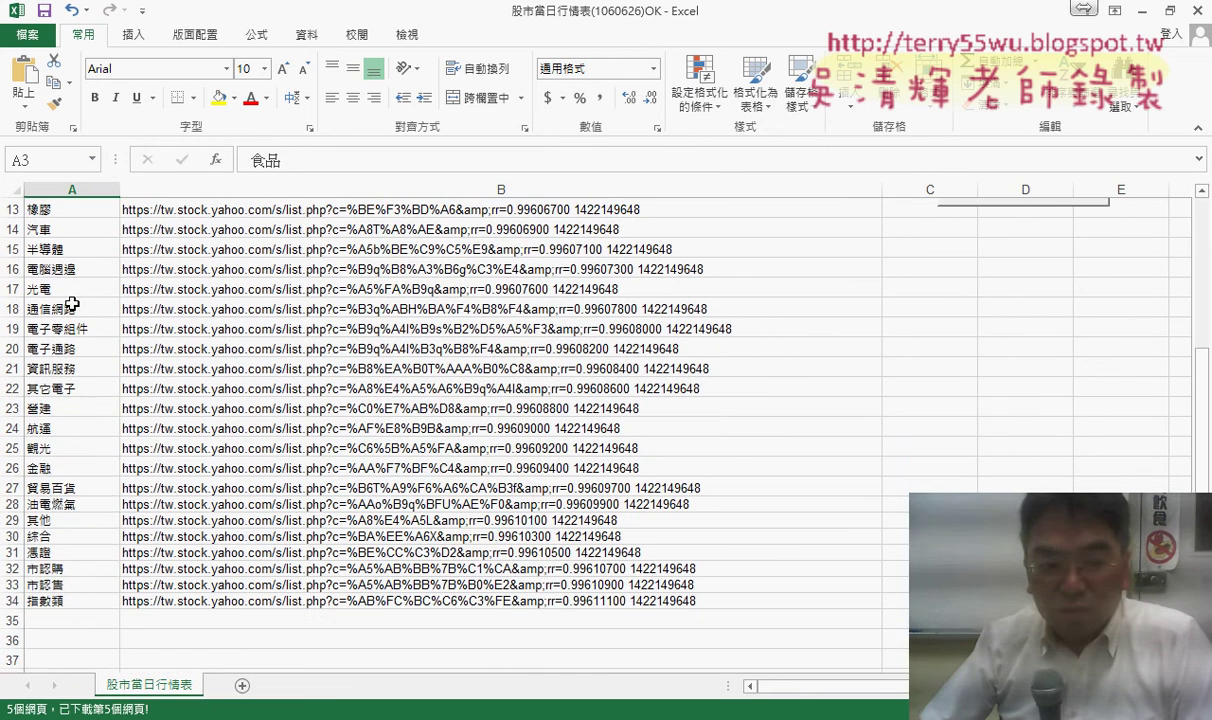
pyautogui.click(62, 598)
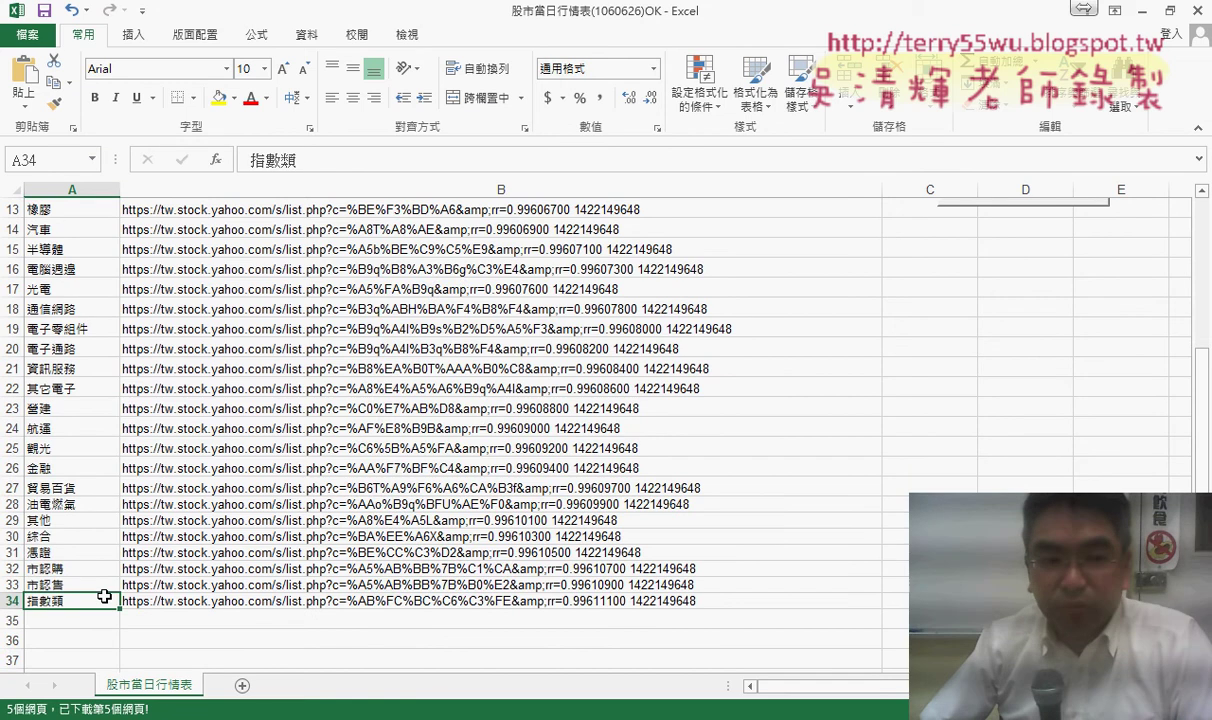
pyautogui.scroll(4, 104, 596)
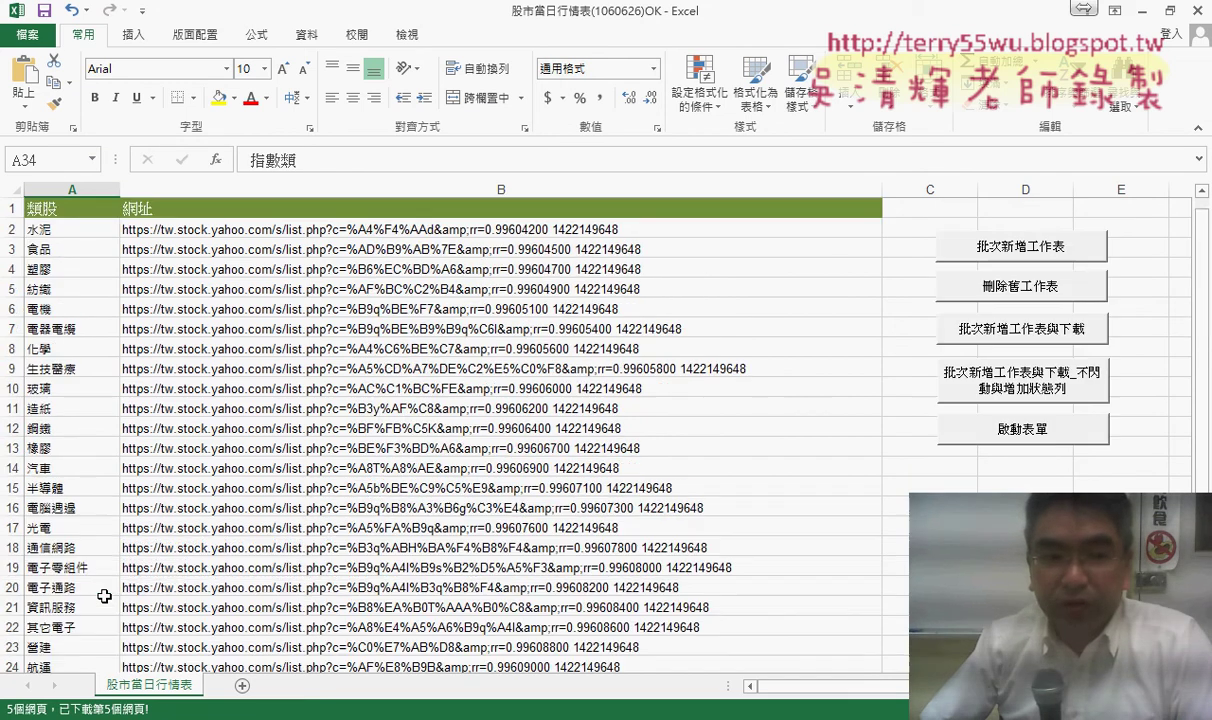
pyautogui.click(68, 210)
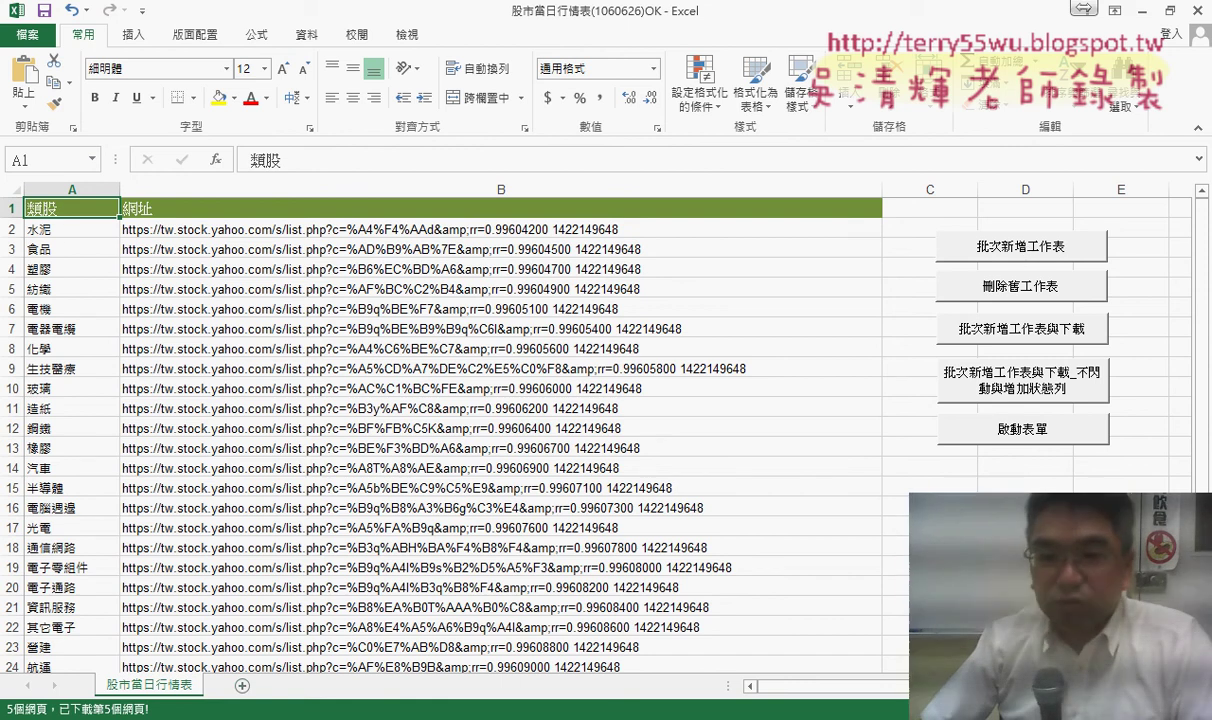
# Step: Run 批次新增工作表 to create sheets 水泥, 食品, 塑膠, 紡織 and show more sheet tabs
pyautogui.click(1007, 248)
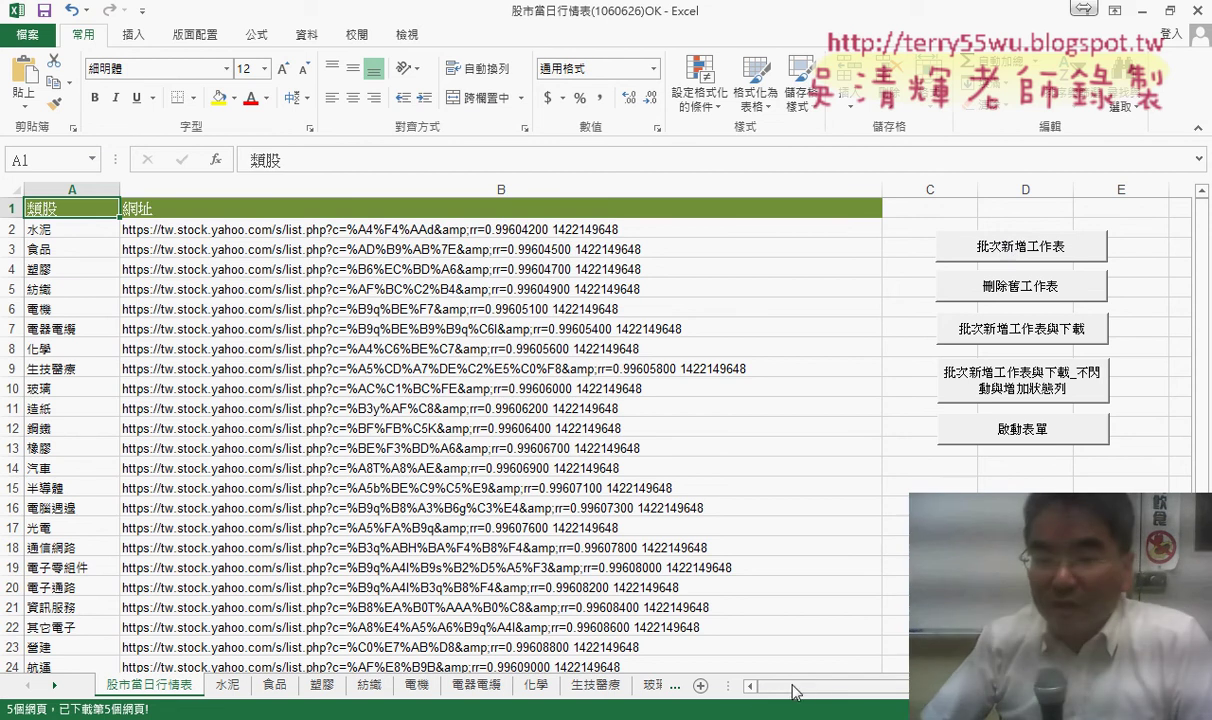
pyautogui.moveTo(754, 690); pyautogui.dragTo(838, 688)
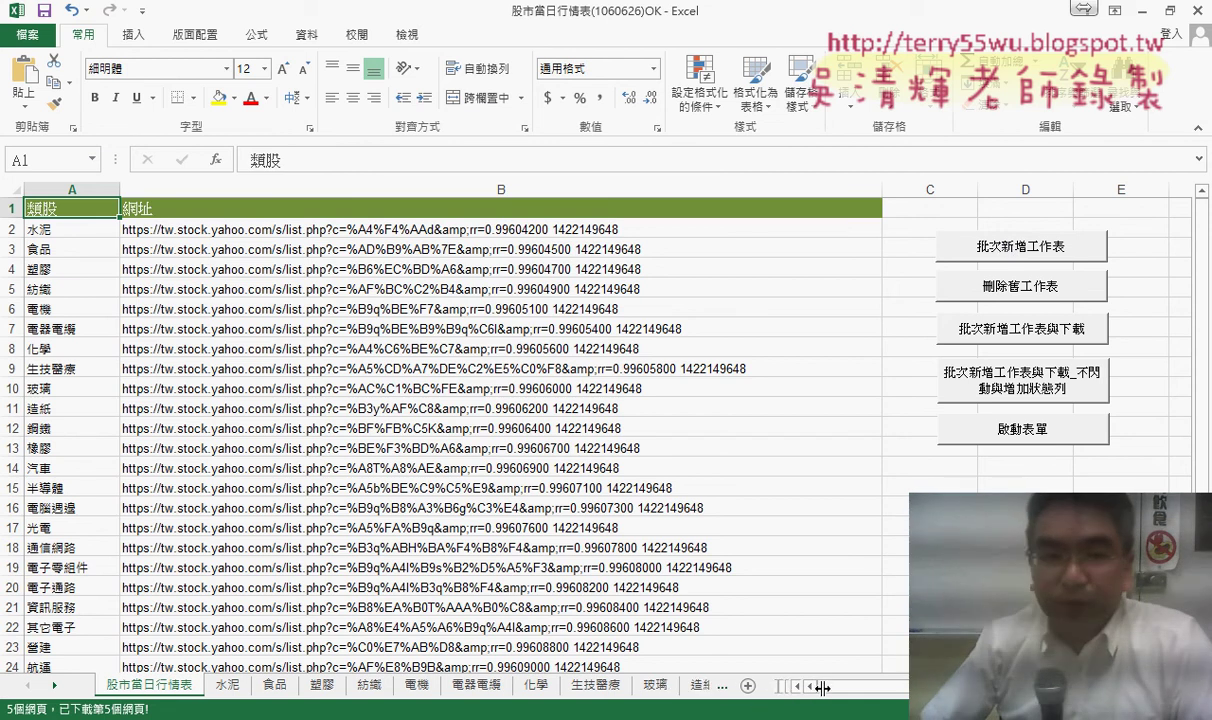
pyautogui.click(58, 230)
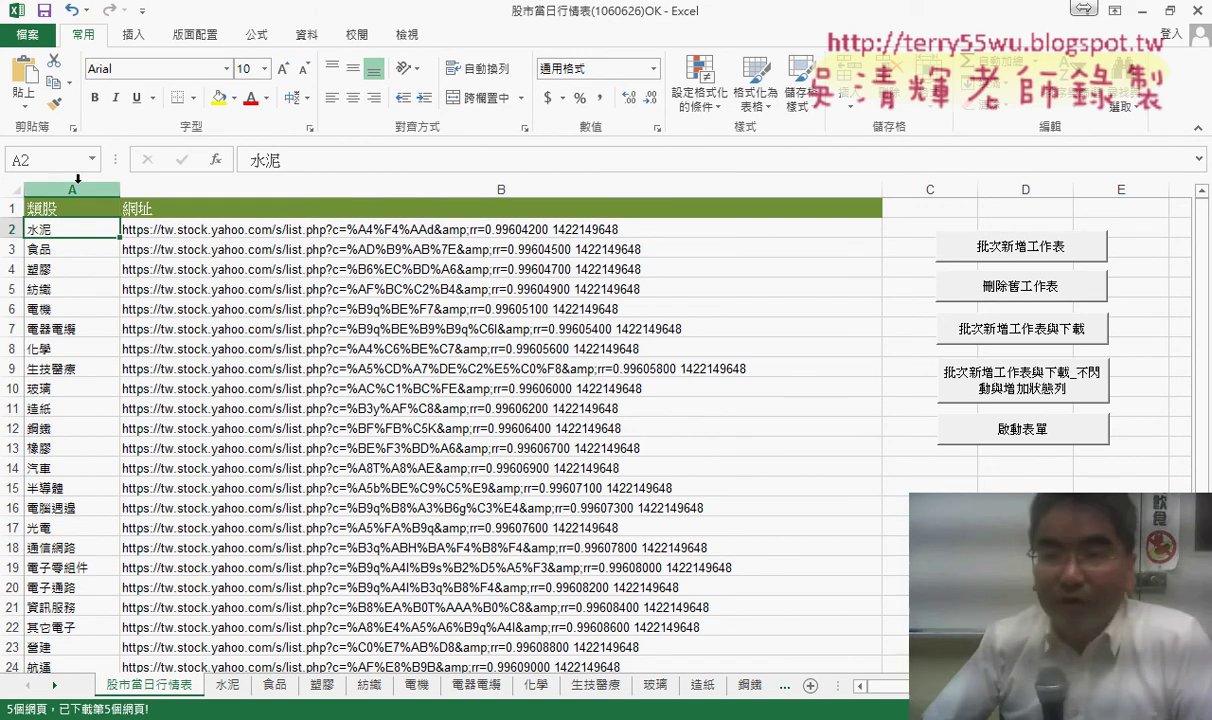
# Step: Open the button's macro code via 指定巨集 > 編輯 and maximize the code window
pyautogui.rightClick(1022, 267)
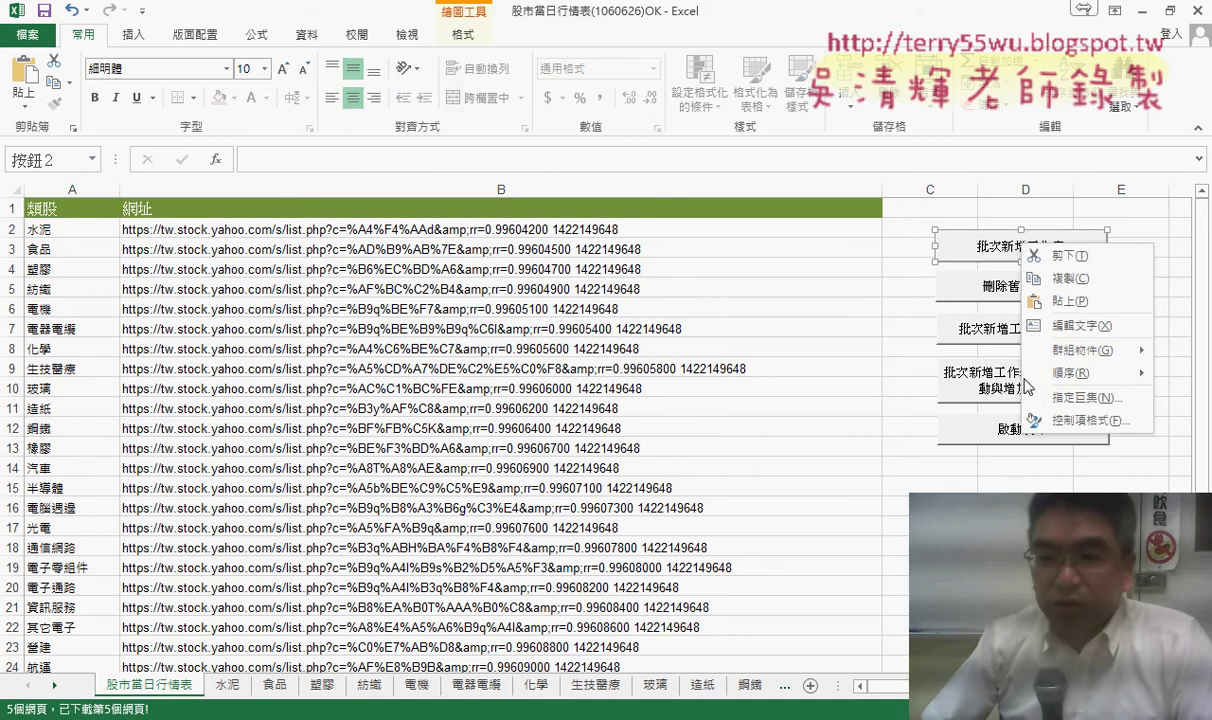
pyautogui.click(1045, 397)
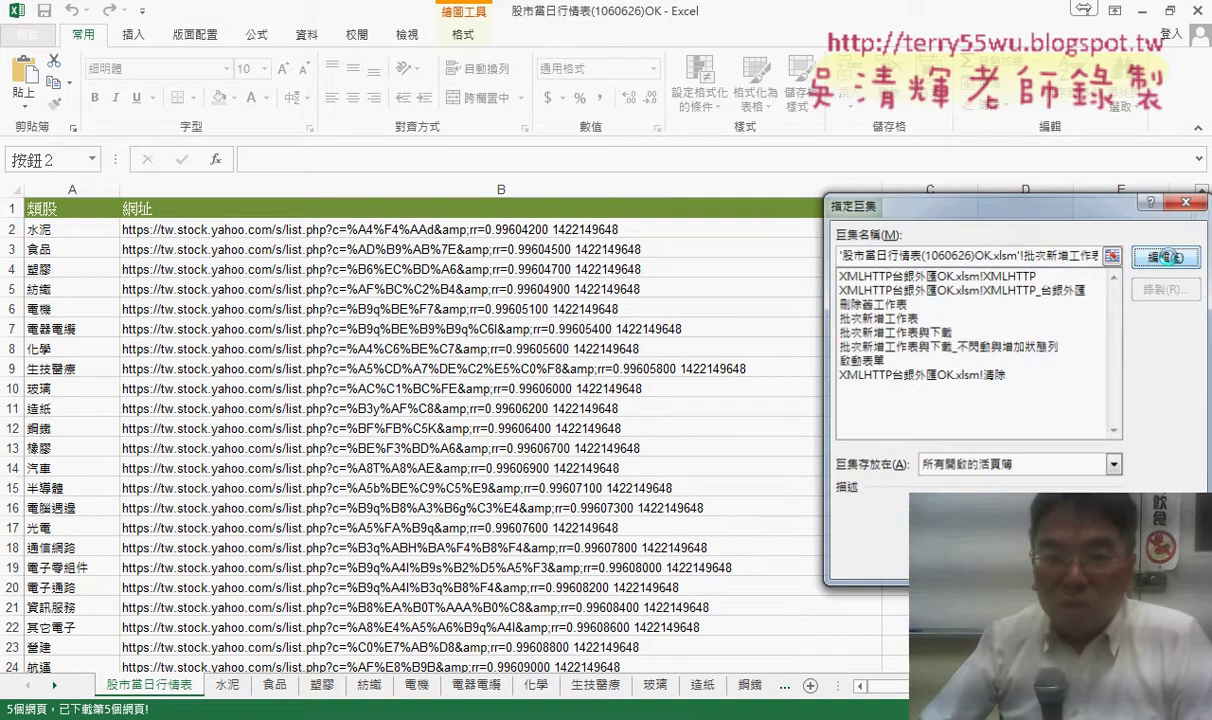
pyautogui.click(1109, 259)
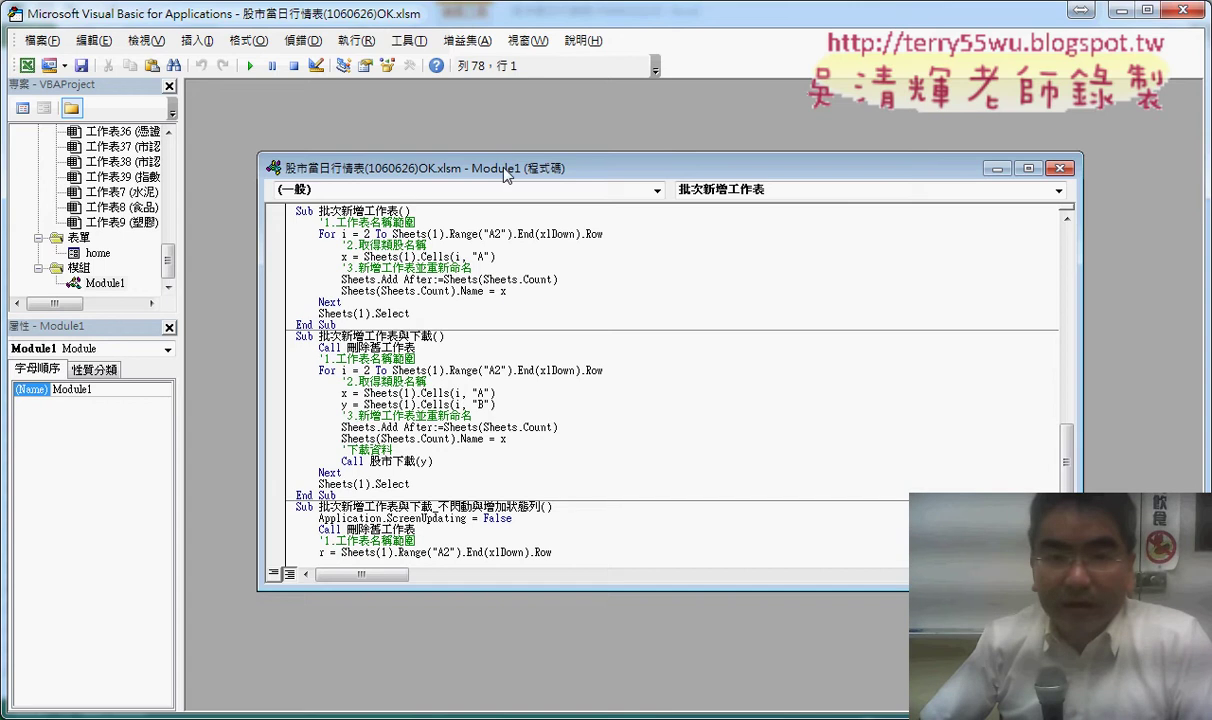
pyautogui.doubleClick(476, 160)
# Step: Set a larger code font size under 工具 > 選項 > 撰寫風格
pyautogui.click(426, 40)
pyautogui.click(457, 131)
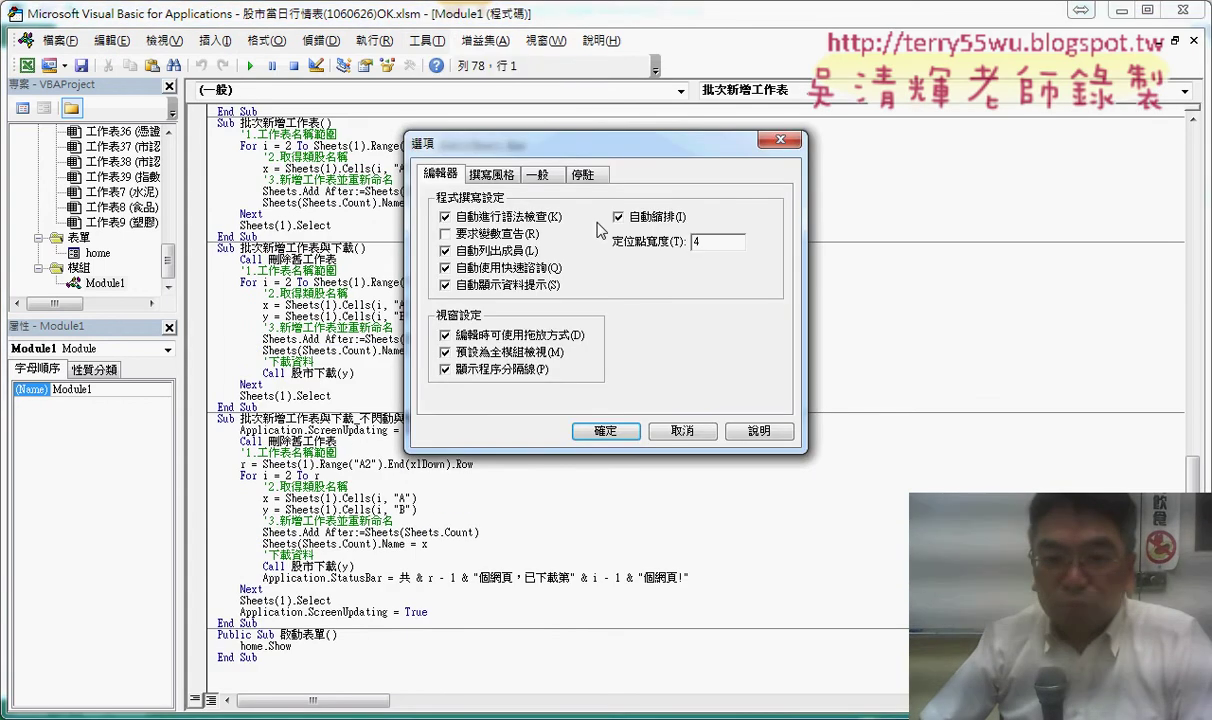
pyautogui.click(491, 175)
pyautogui.click(695, 258)
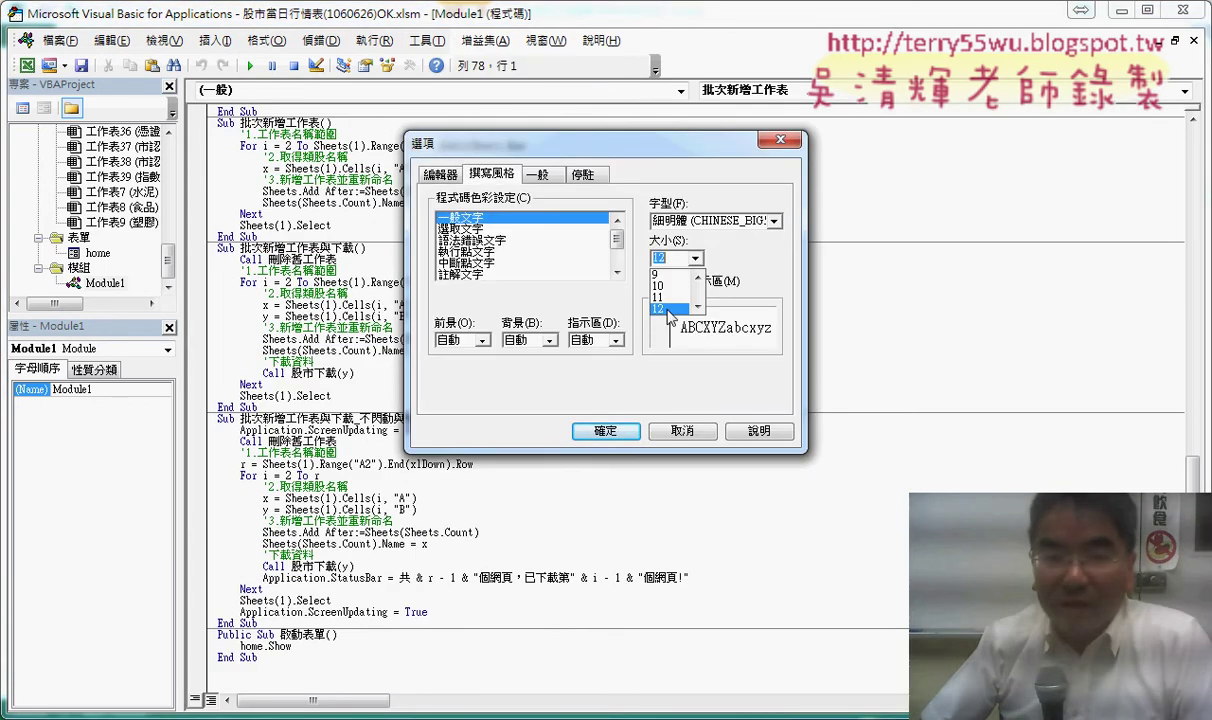
pyautogui.click(660, 306)
pyautogui.click(605, 430)
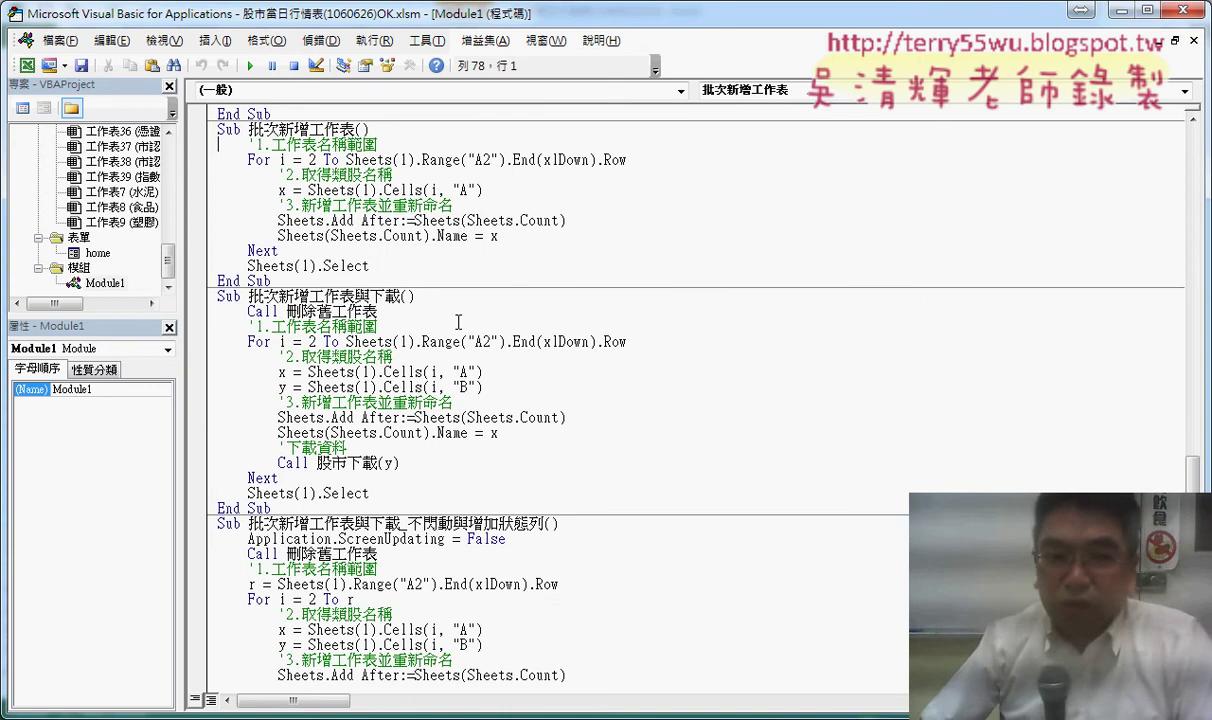
# Step: Select the 批次新增工作表 Sub name in Module1 and shrink the editor window
pyautogui.scroll(2, 458, 322)
pyautogui.scroll(2, 458, 322)
pyautogui.scroll(3, 458, 322)
pyautogui.scroll(-3, 458, 322)
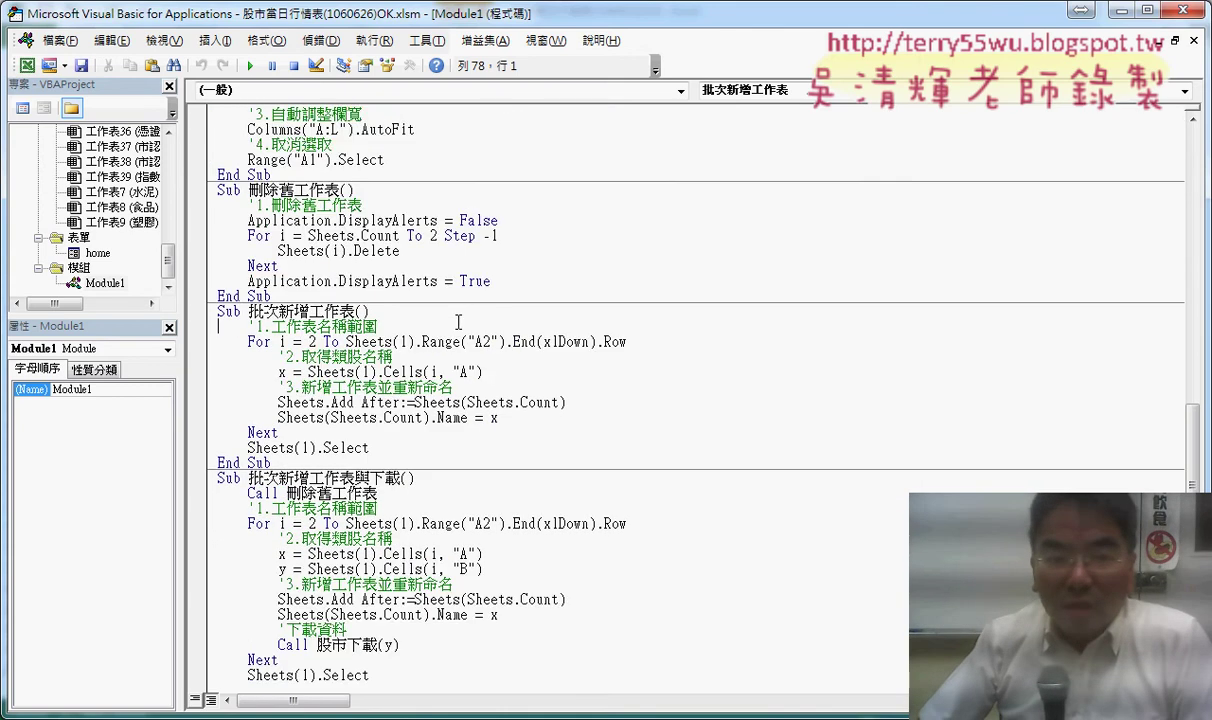
pyautogui.scroll(-1, 458, 322)
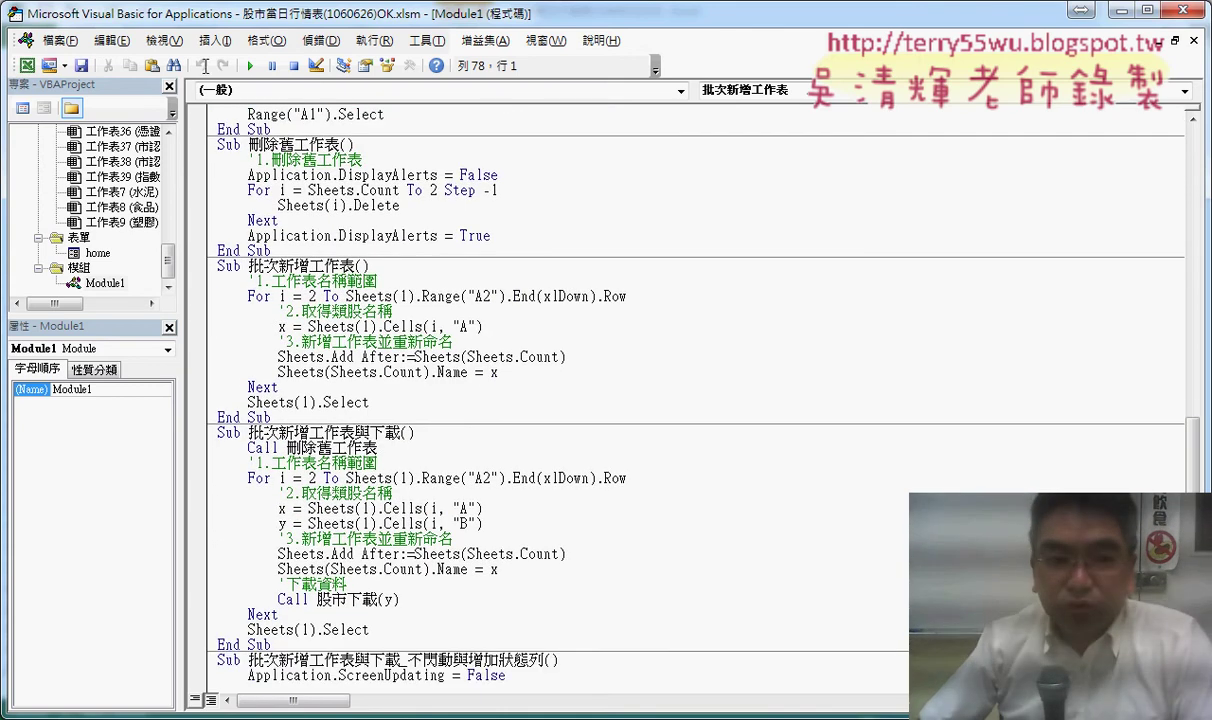
pyautogui.click(96, 287)
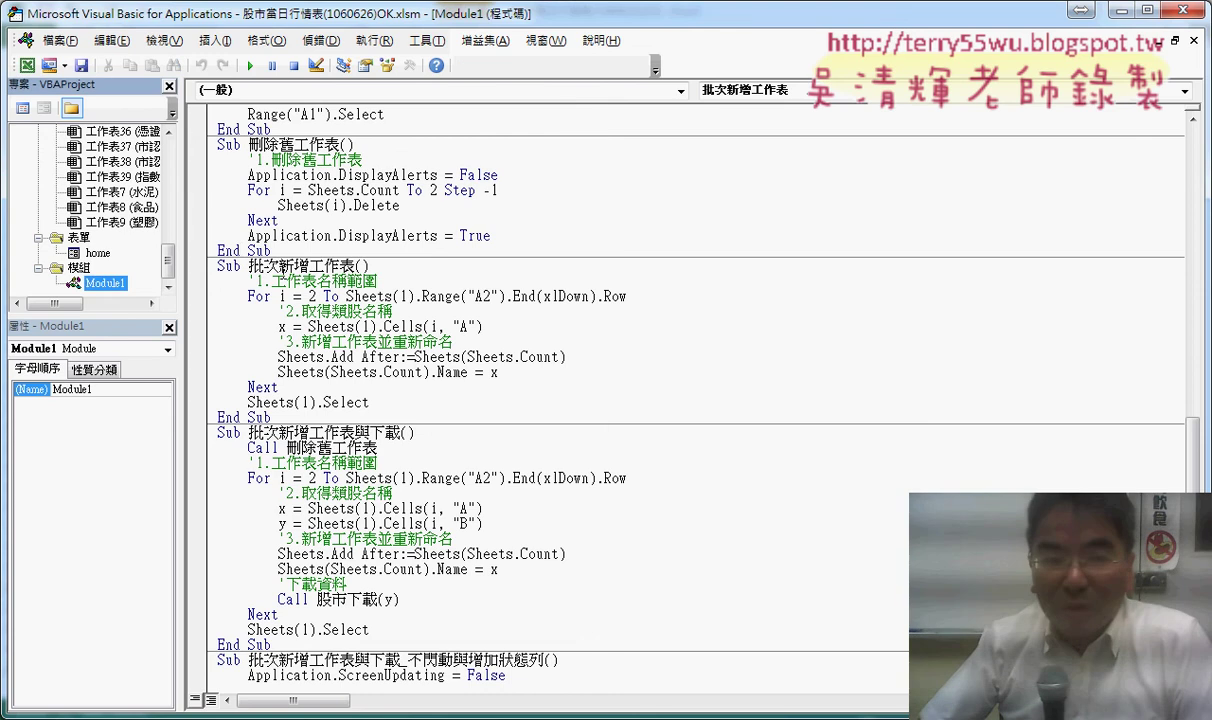
pyautogui.moveTo(248, 266); pyautogui.dragTo(355, 266)
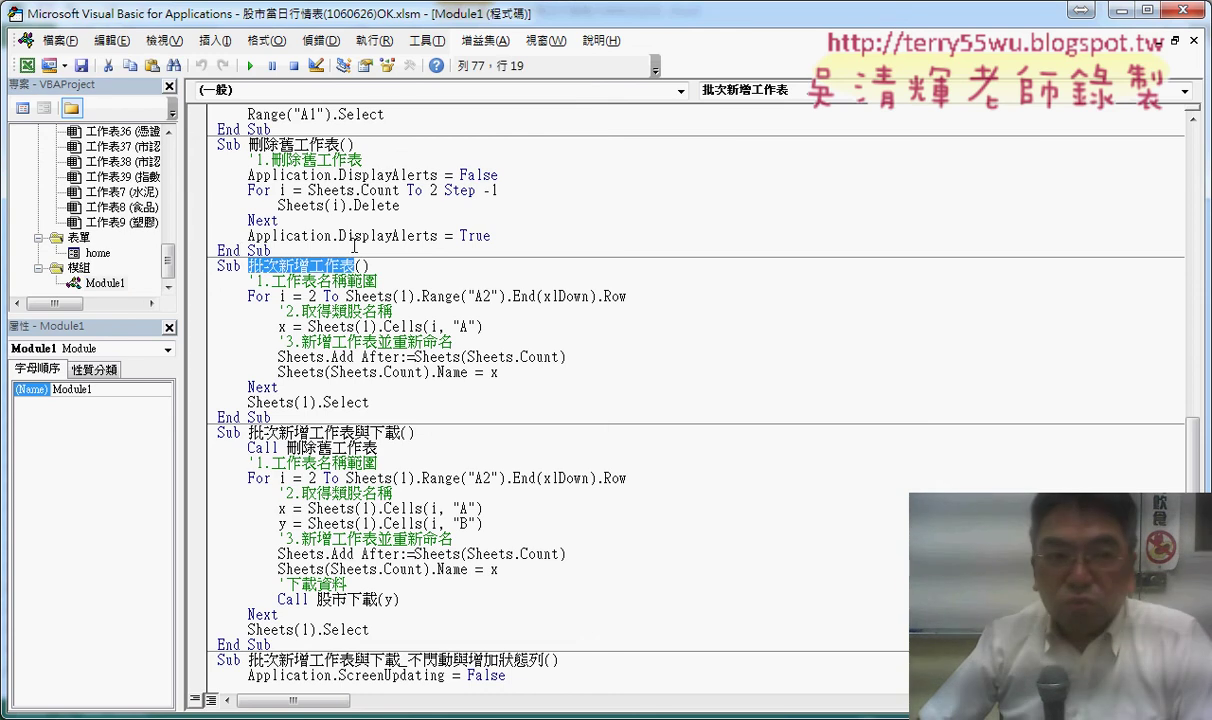
pyautogui.moveTo(20, 12)
pyautogui.mouseDown()
pyautogui.moveTo(160, 48)
pyautogui.moveTo(295, 48)
pyautogui.moveTo(262, 26)
pyautogui.mouseUp()
# Step: Annotate the loop's start and last rows, Next line and category-name line, then erase the marks
pyautogui.moveTo(430, 693); pyautogui.dragTo(430, 612)
pyautogui.scroll(-1, 566, 402)
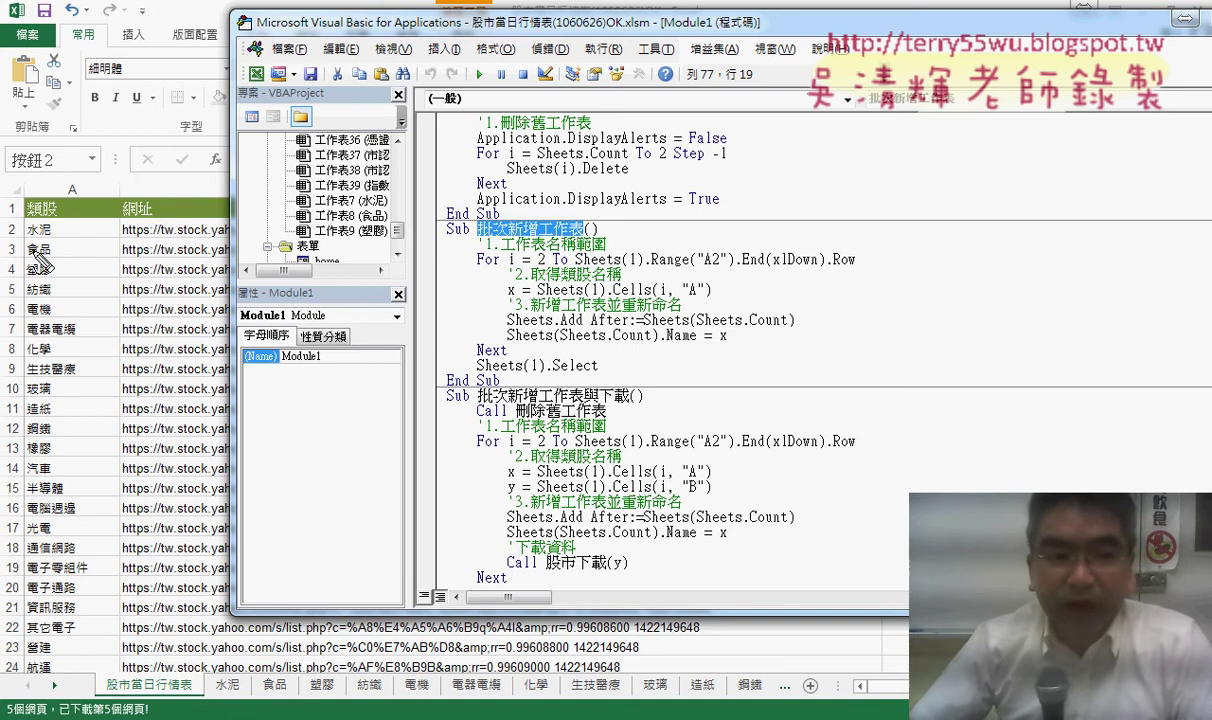
pyautogui.moveTo(52, 224)
pyautogui.mouseDown()
pyautogui.moveTo(38, 315)
pyautogui.moveTo(57, 291)
pyautogui.mouseUp()
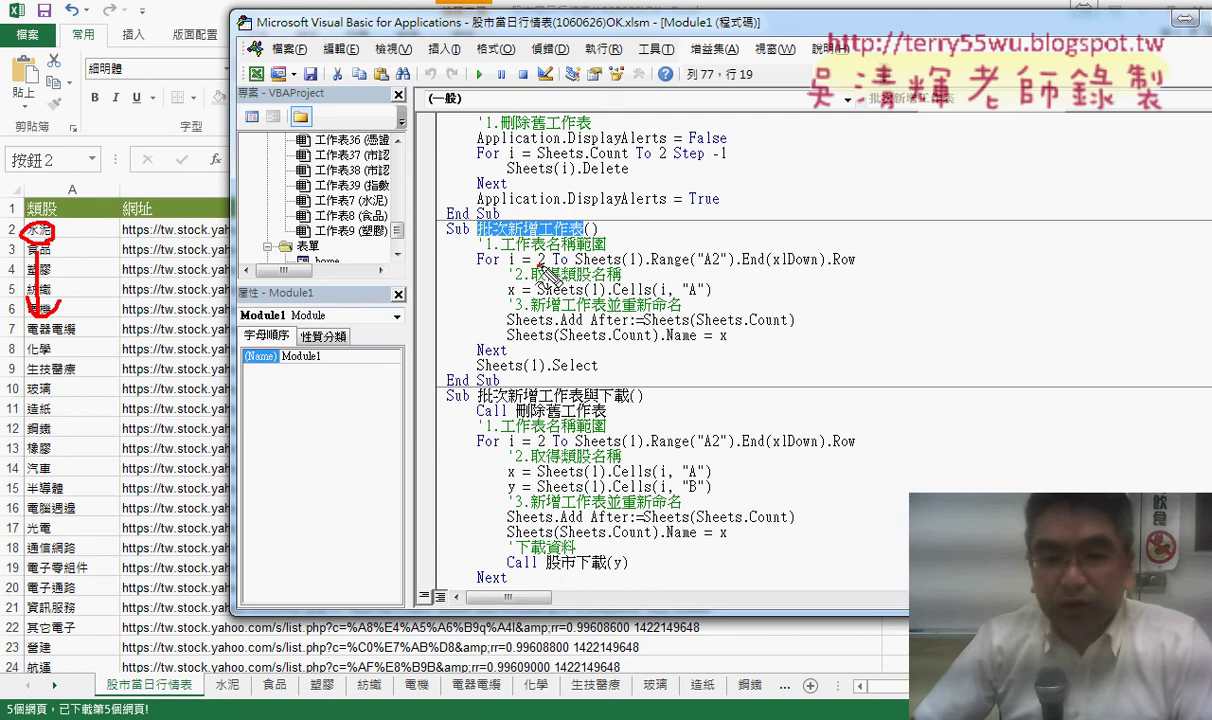
pyautogui.moveTo(656, 268); pyautogui.dragTo(860, 267)
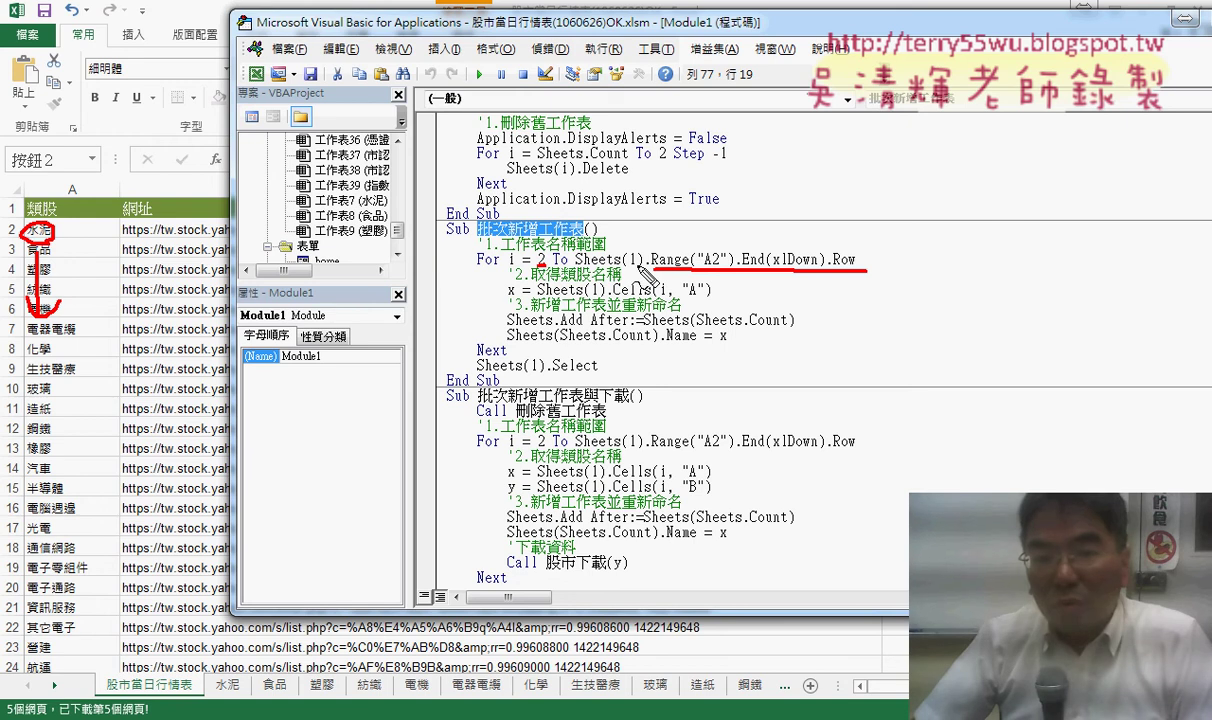
pyautogui.moveTo(645, 269); pyautogui.dragTo(550, 268)
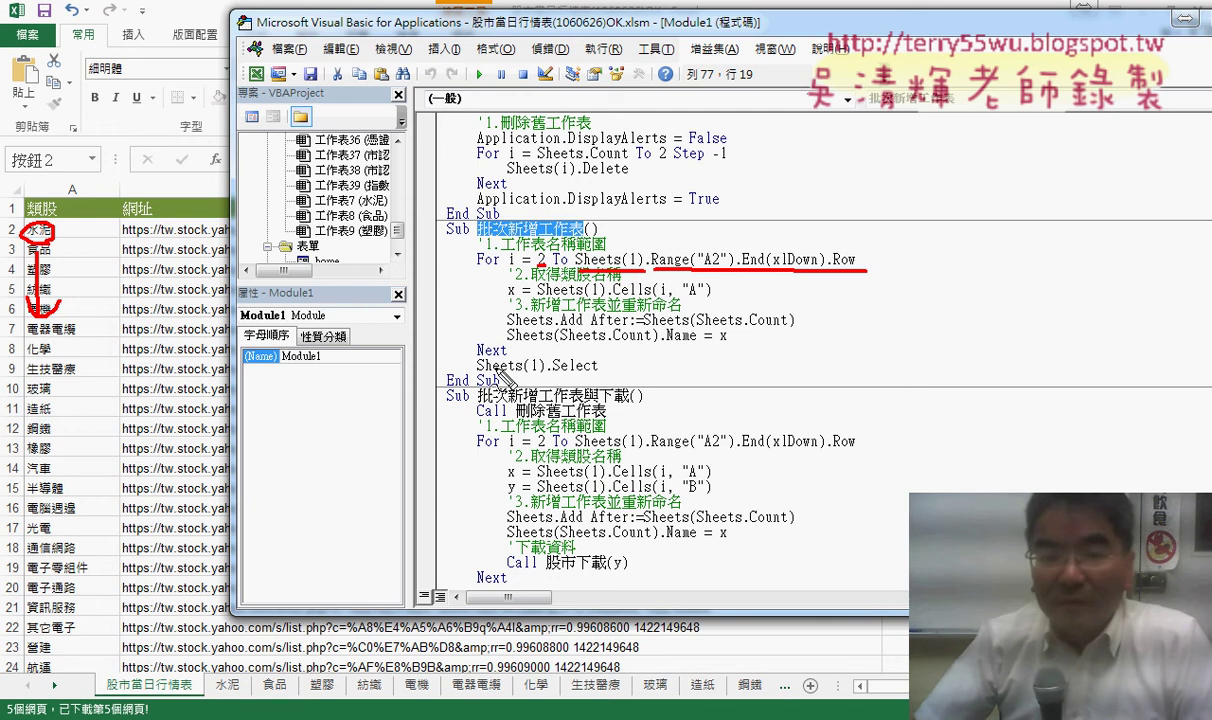
pyautogui.moveTo(476, 358); pyautogui.dragTo(508, 357)
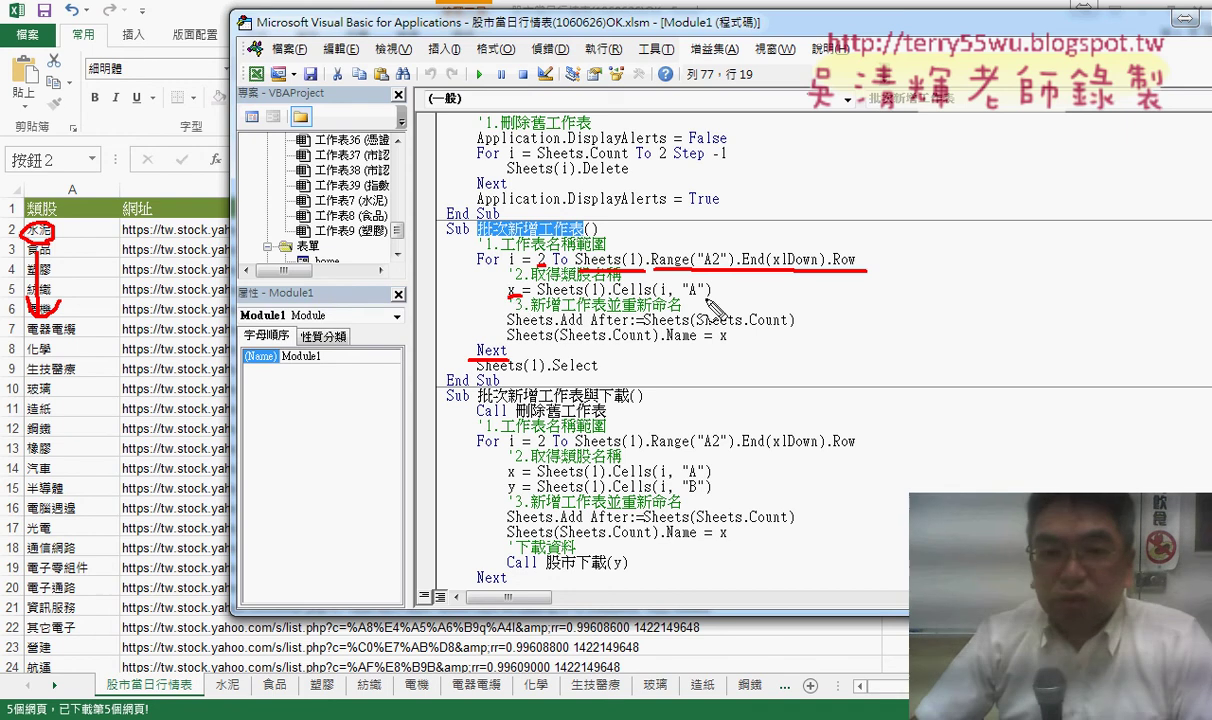
pyautogui.moveTo(712, 297); pyautogui.dragTo(509, 297)
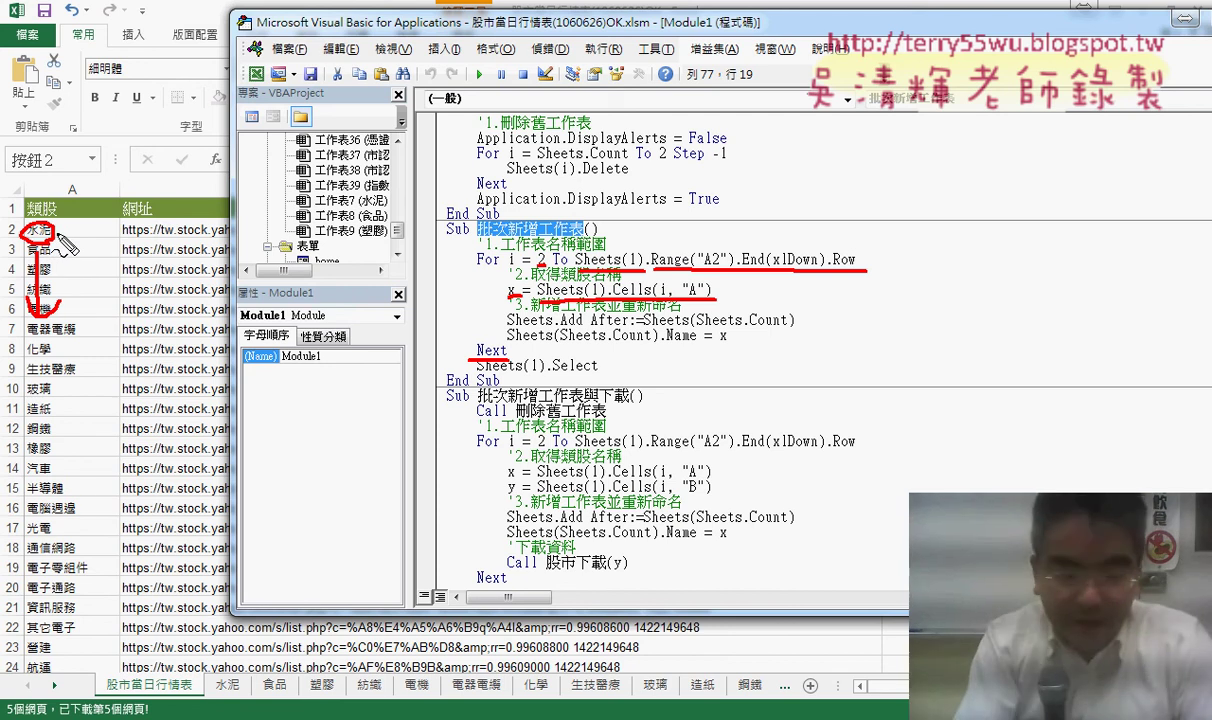
pyautogui.press('Escape')
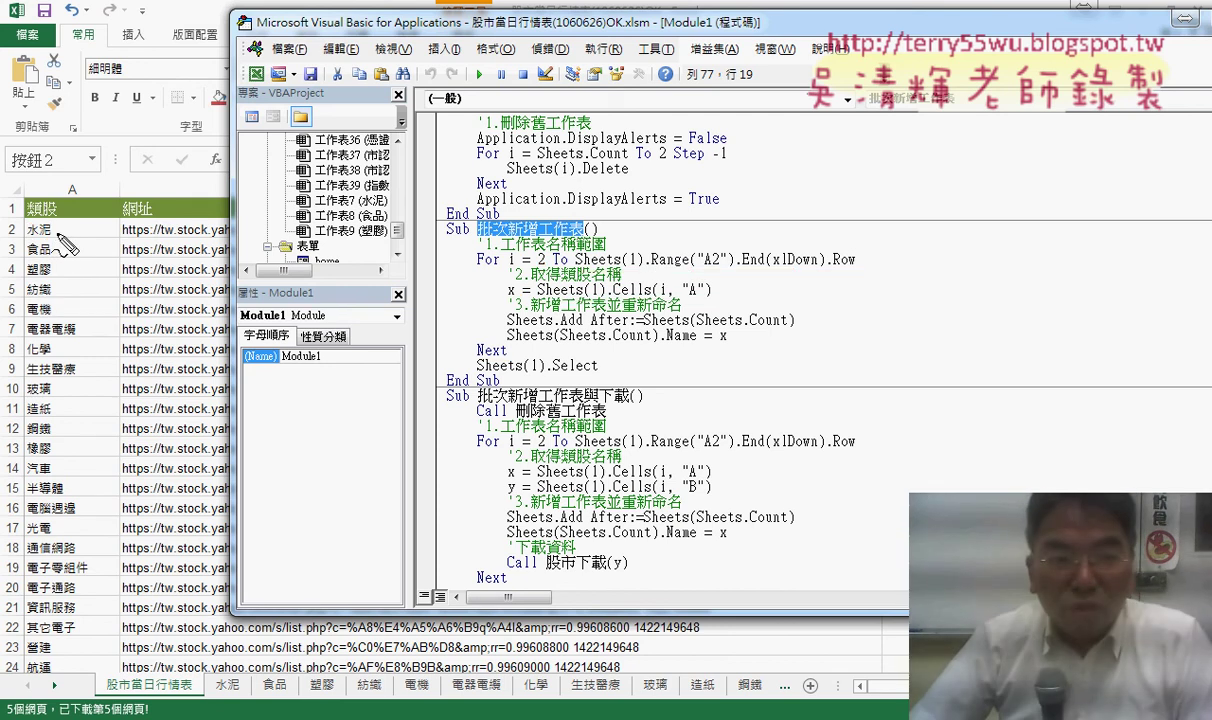
# Step: Mark how 水泥 in A2 becomes x and Sheets.Add After:=Sheets creates its sheet
pyautogui.moveTo(58, 222)
pyautogui.mouseDown()
pyautogui.moveTo(440, 272)
pyautogui.moveTo(488, 292)
pyautogui.moveTo(497, 312)
pyautogui.mouseUp()
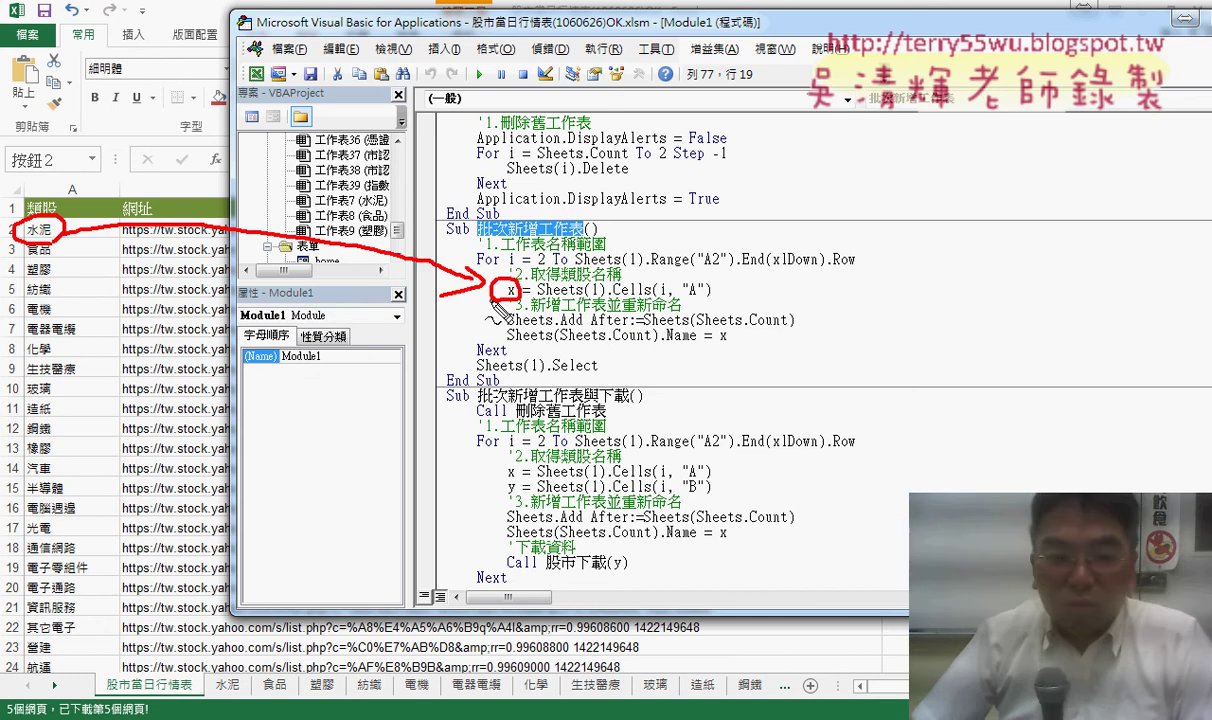
pyautogui.moveTo(240, 664); pyautogui.dragTo(253, 708)
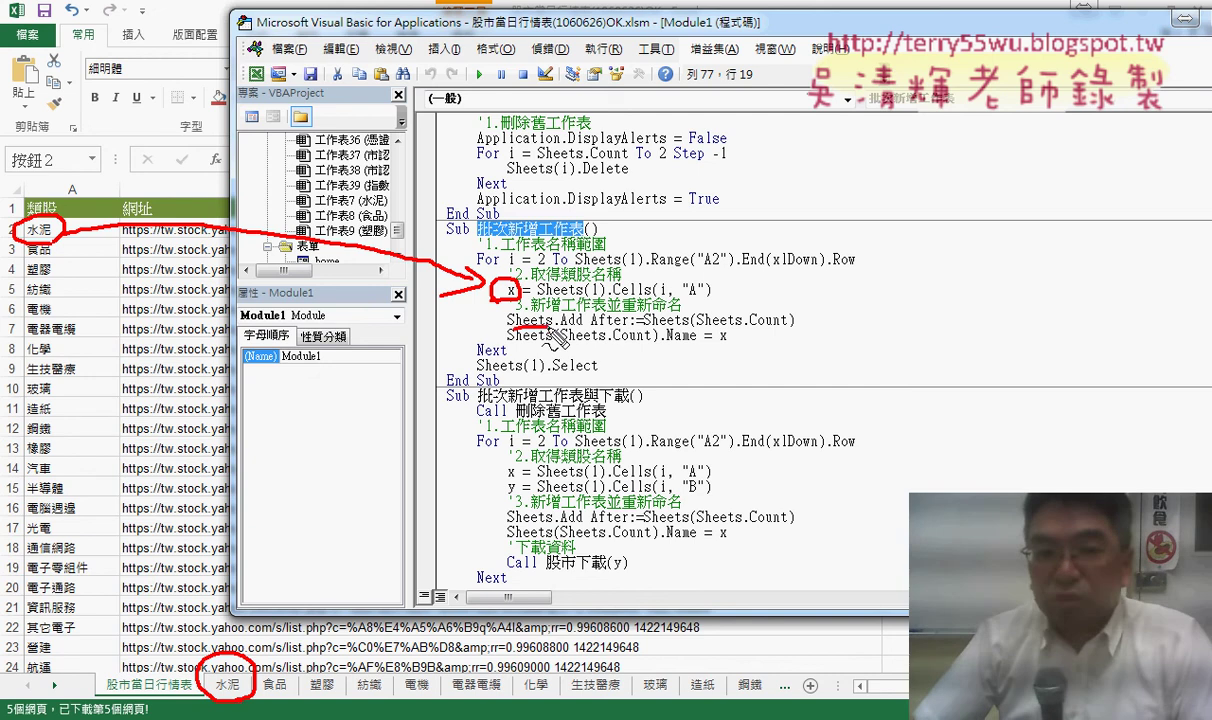
pyautogui.moveTo(506, 327); pyautogui.dragTo(583, 326)
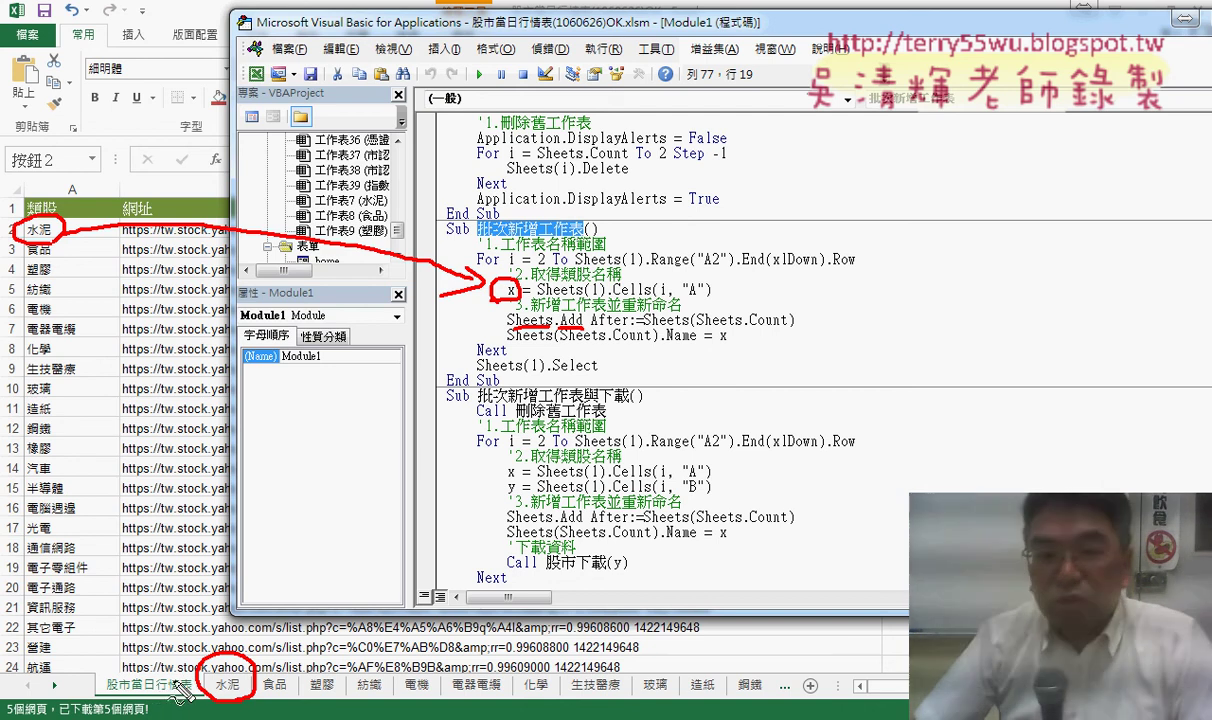
pyautogui.moveTo(592, 326); pyautogui.dragTo(779, 323)
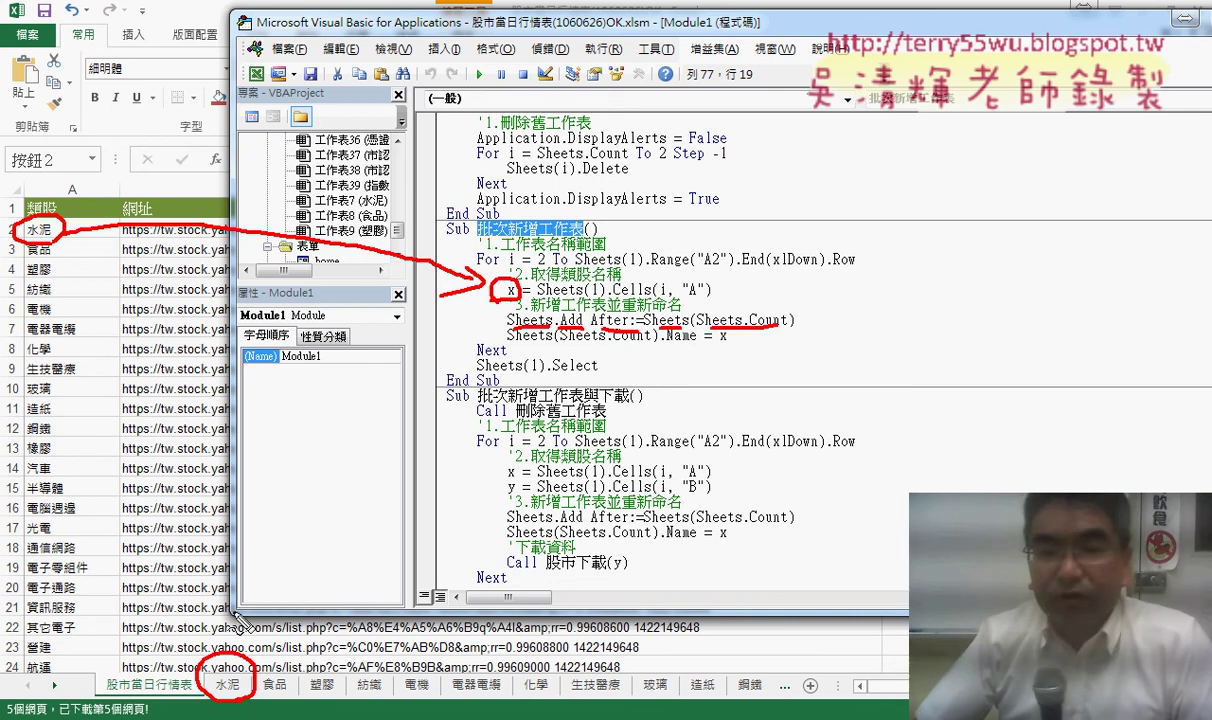
pyautogui.moveTo(152, 645)
pyautogui.mouseDown()
pyautogui.moveTo(195, 598)
pyautogui.moveTo(245, 615)
pyautogui.mouseUp()
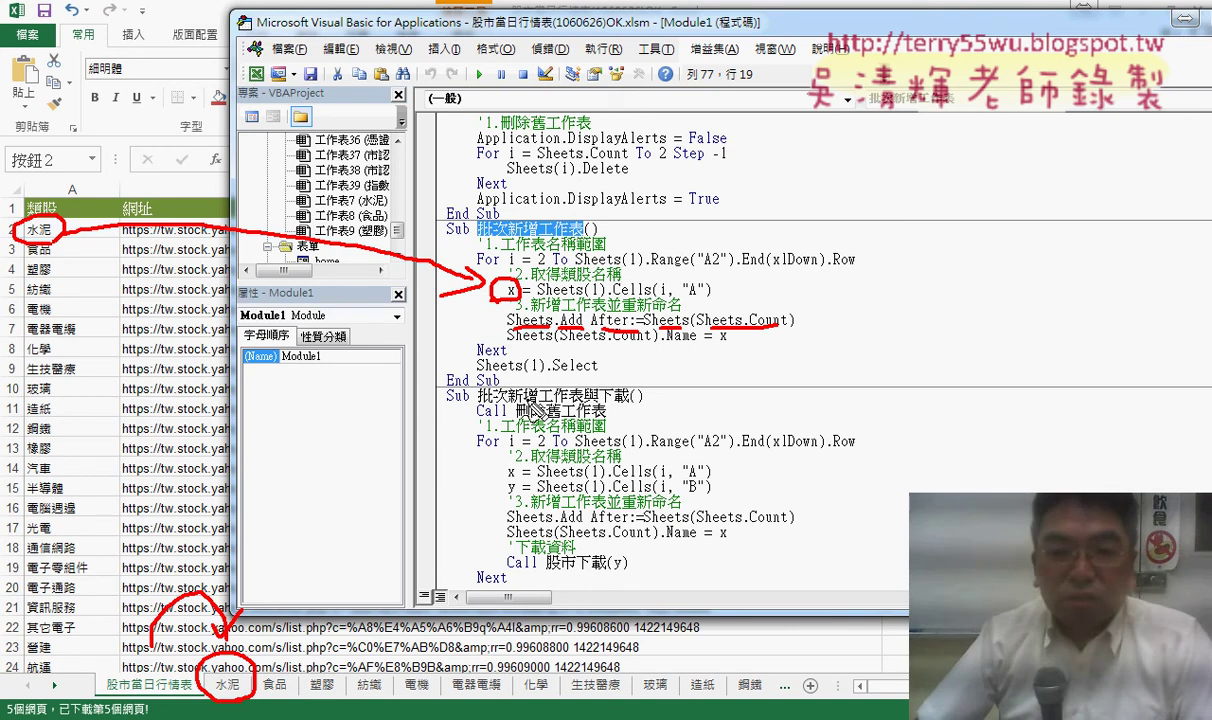
pyautogui.moveTo(485, 390)
pyautogui.mouseDown()
pyautogui.moveTo(405, 250)
pyautogui.moveTo(715, 270)
pyautogui.moveTo(495, 390)
pyautogui.mouseUp()
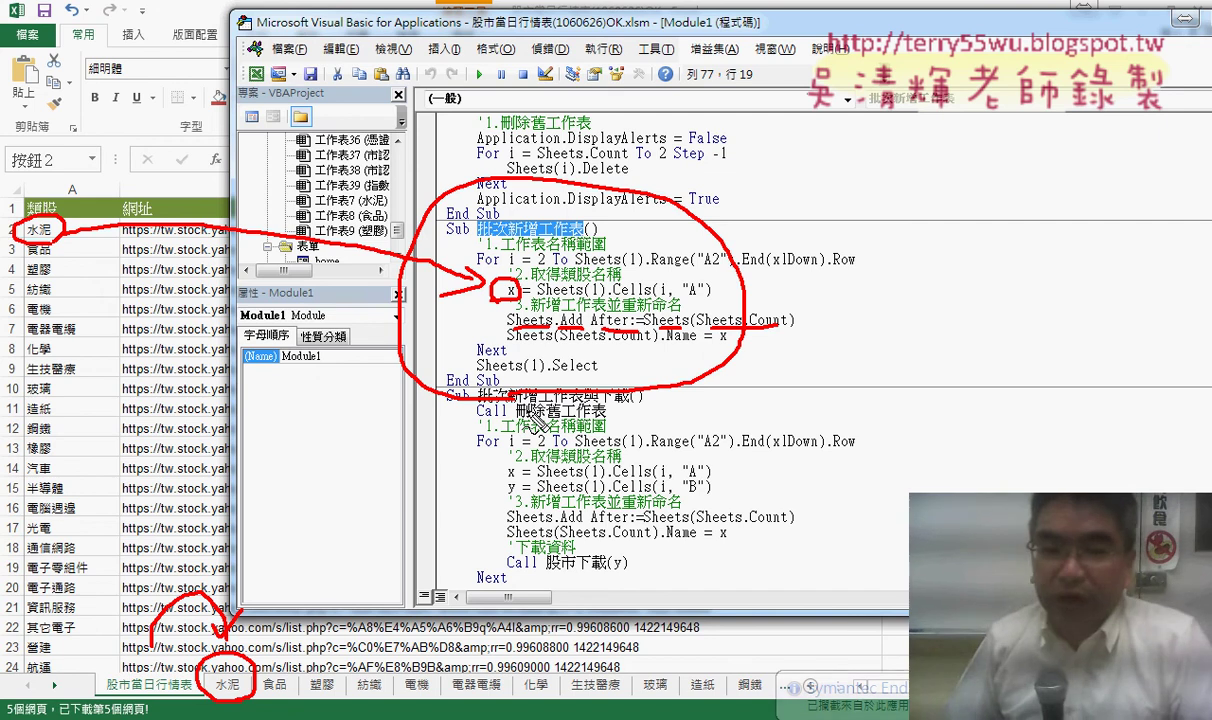
# Step: Return to the 股市當日行情表 sheet and run the 刪除舊工作表 button to delete the category sheets
pyautogui.press('Escape')
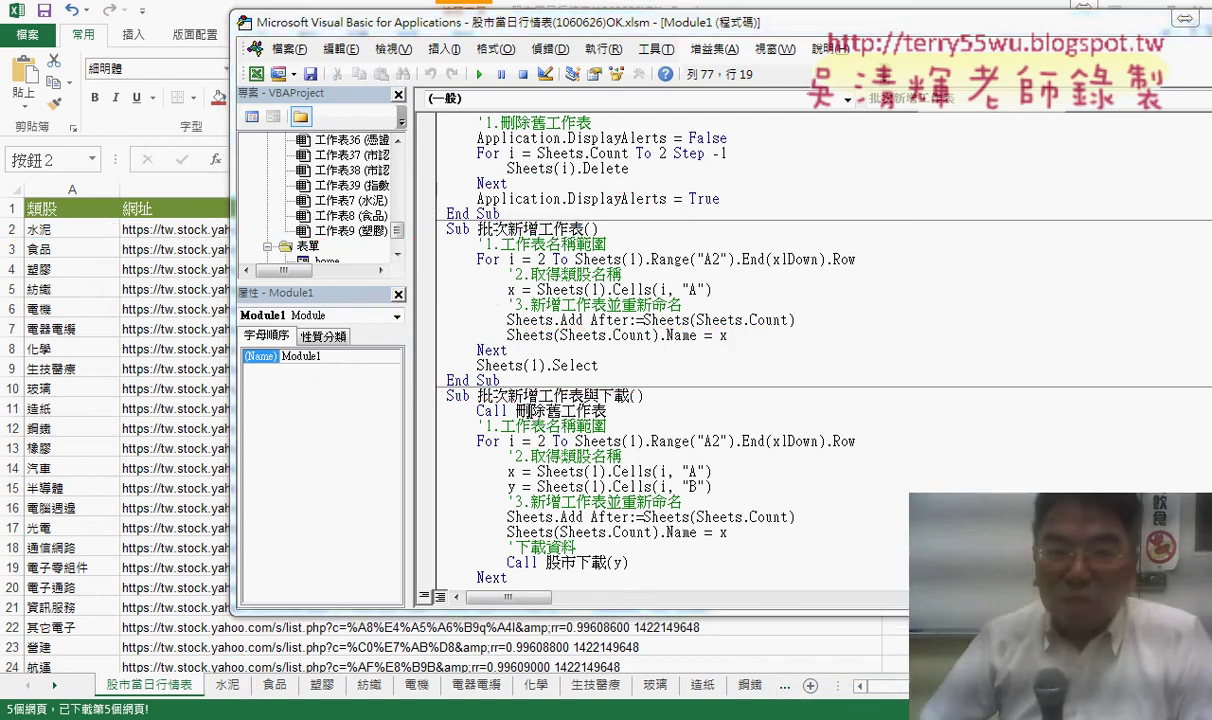
pyautogui.hotkey('alt', 'F11')
pyautogui.click(200, 388)
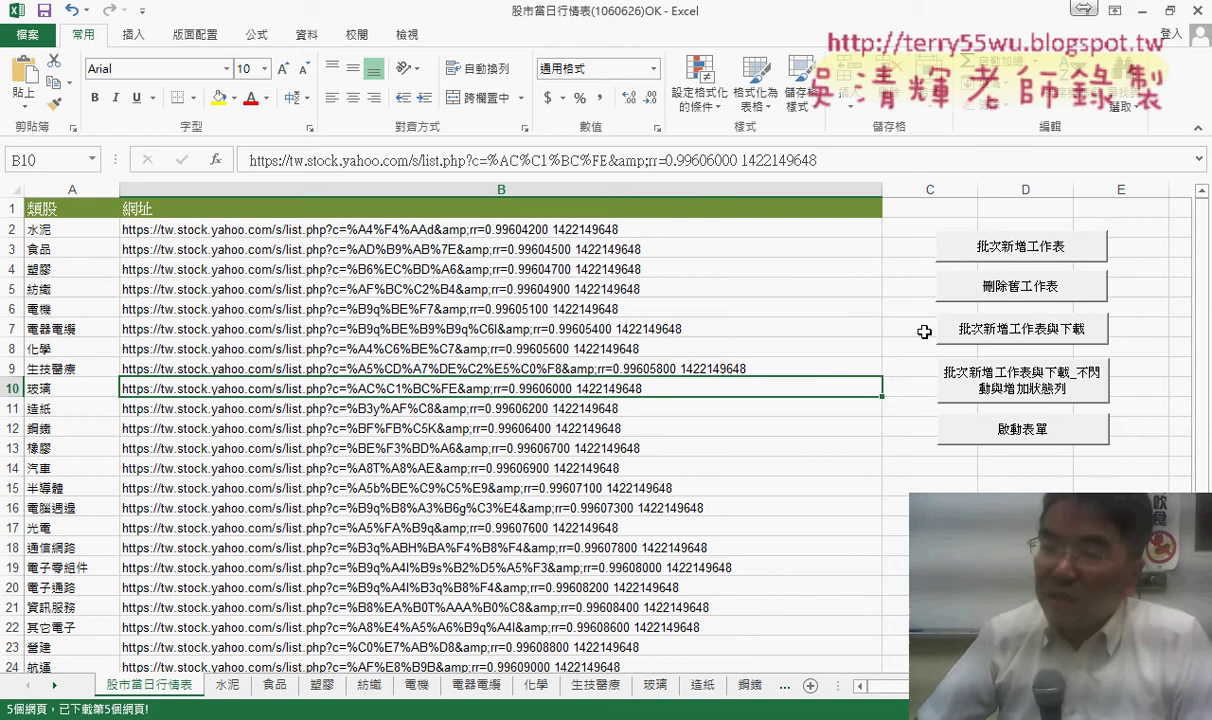
pyautogui.click(1034, 291)
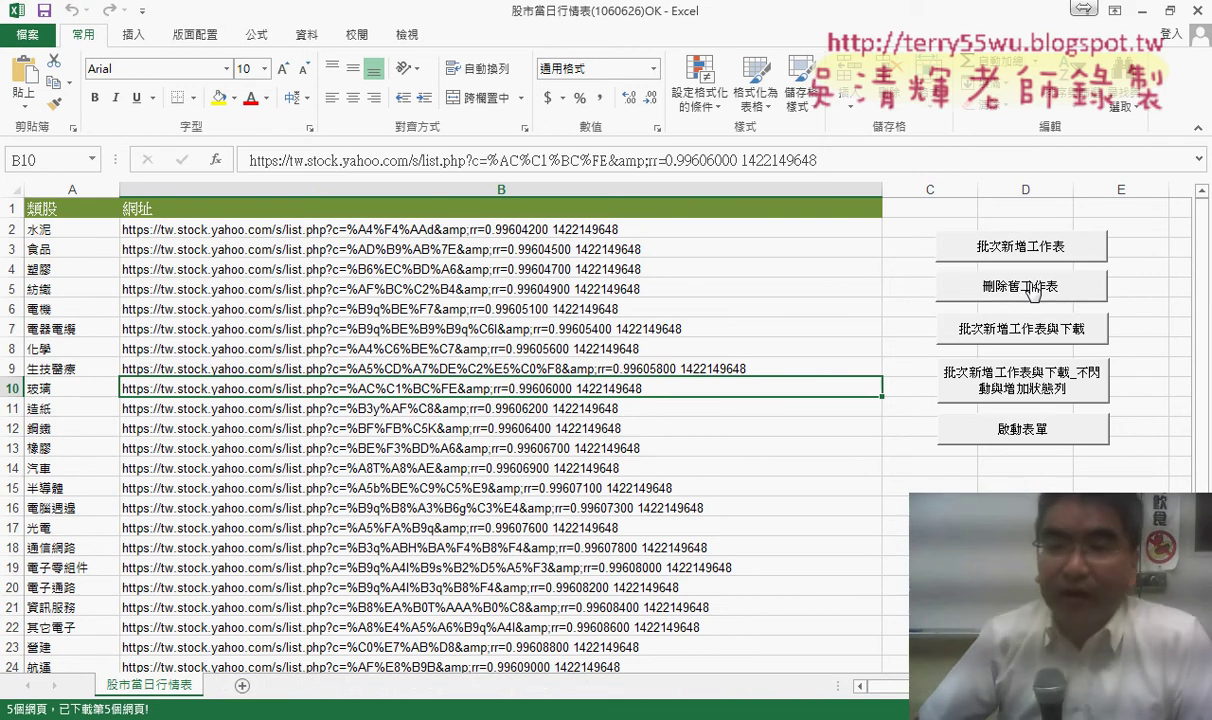
# Step: Open the button's assigned 刪除舊工作表 macro in the VBA editor via 指定巨集 > 編輯
pyautogui.rightClick(1036, 290)
pyautogui.click(1095, 437)
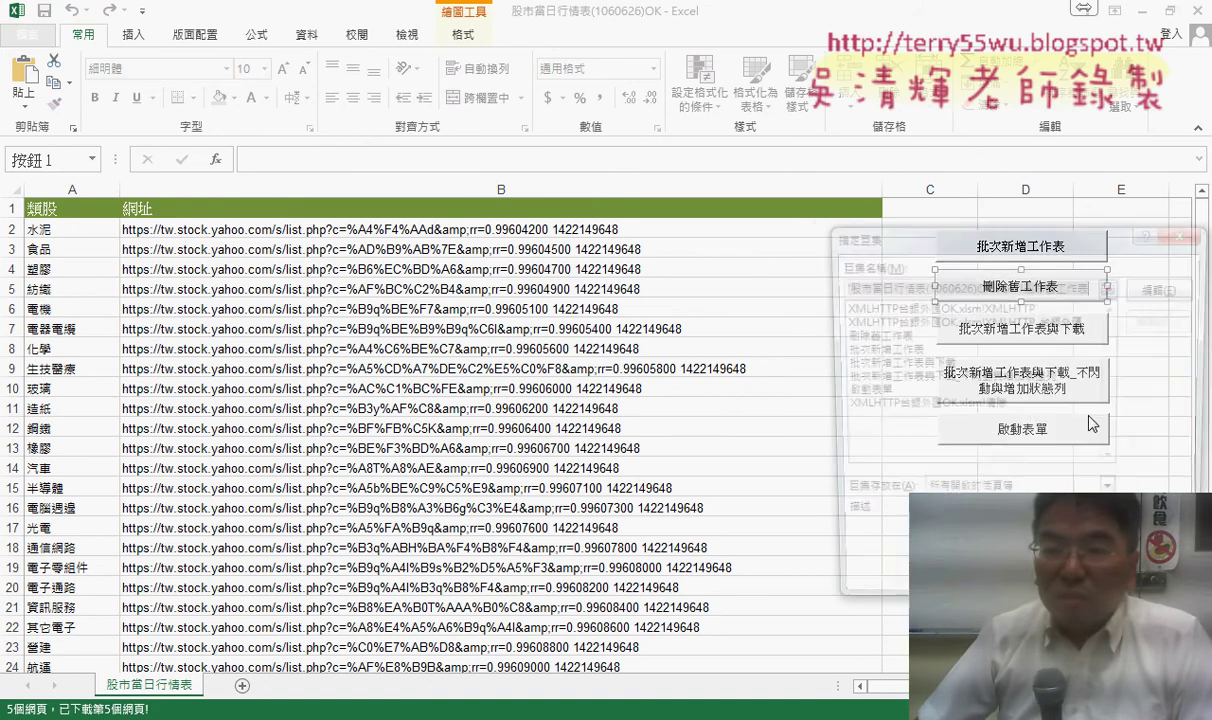
pyautogui.click(1160, 288)
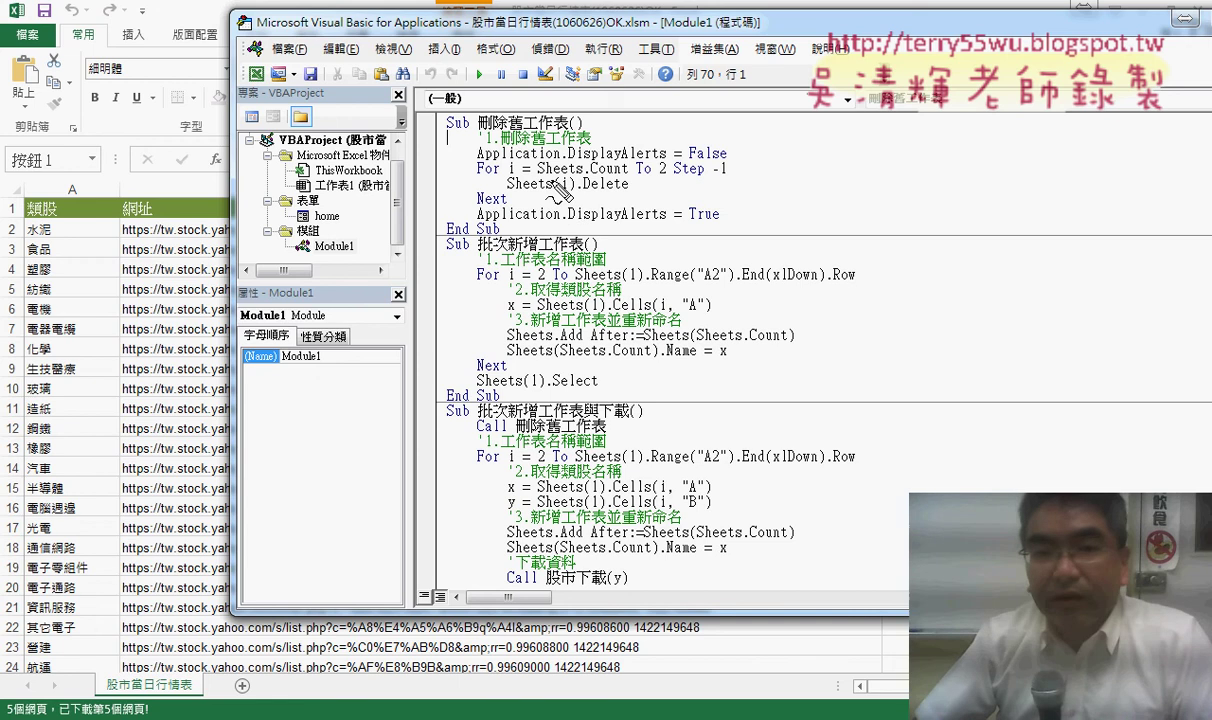
# Step: Point out Sheets.Count, then run 批次新增工作表 with F5 to recreate the category sheets
pyautogui.moveTo(538, 173); pyautogui.dragTo(626, 175)
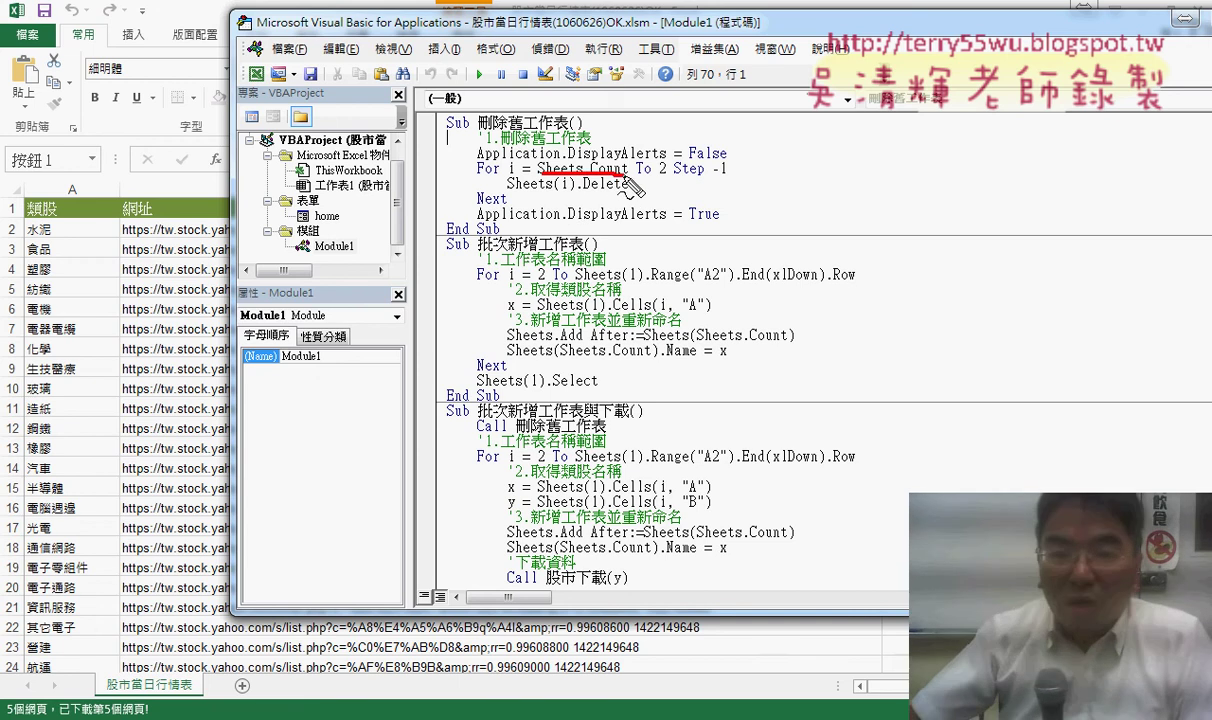
pyautogui.press('Escape')
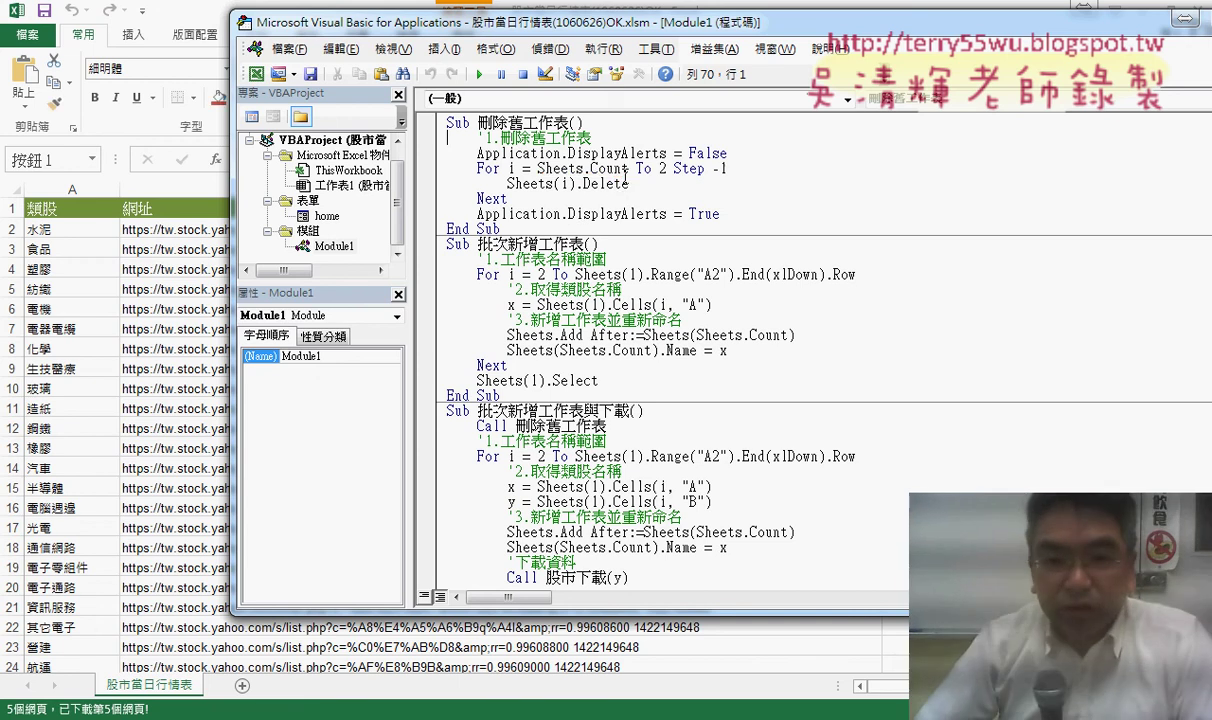
pyautogui.click(625, 180)
pyautogui.scroll(2, 625, 176)
pyautogui.scroll(-1, 625, 176)
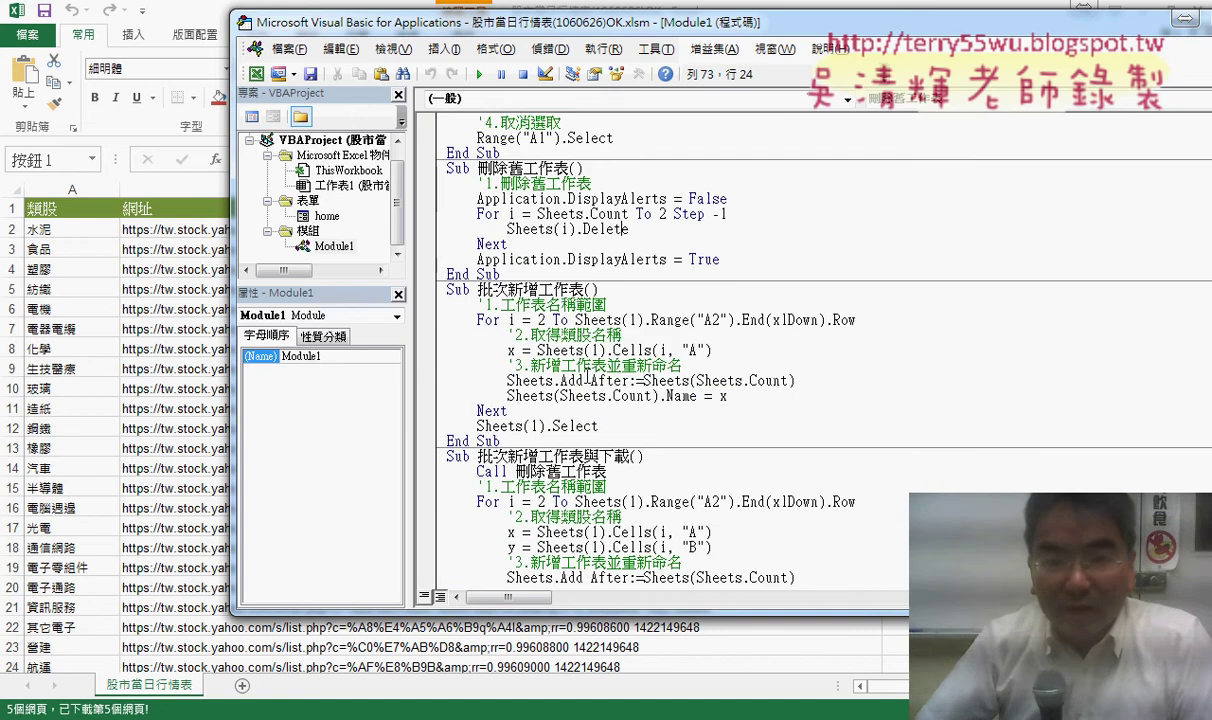
pyautogui.click(588, 380)
pyautogui.press('F5')
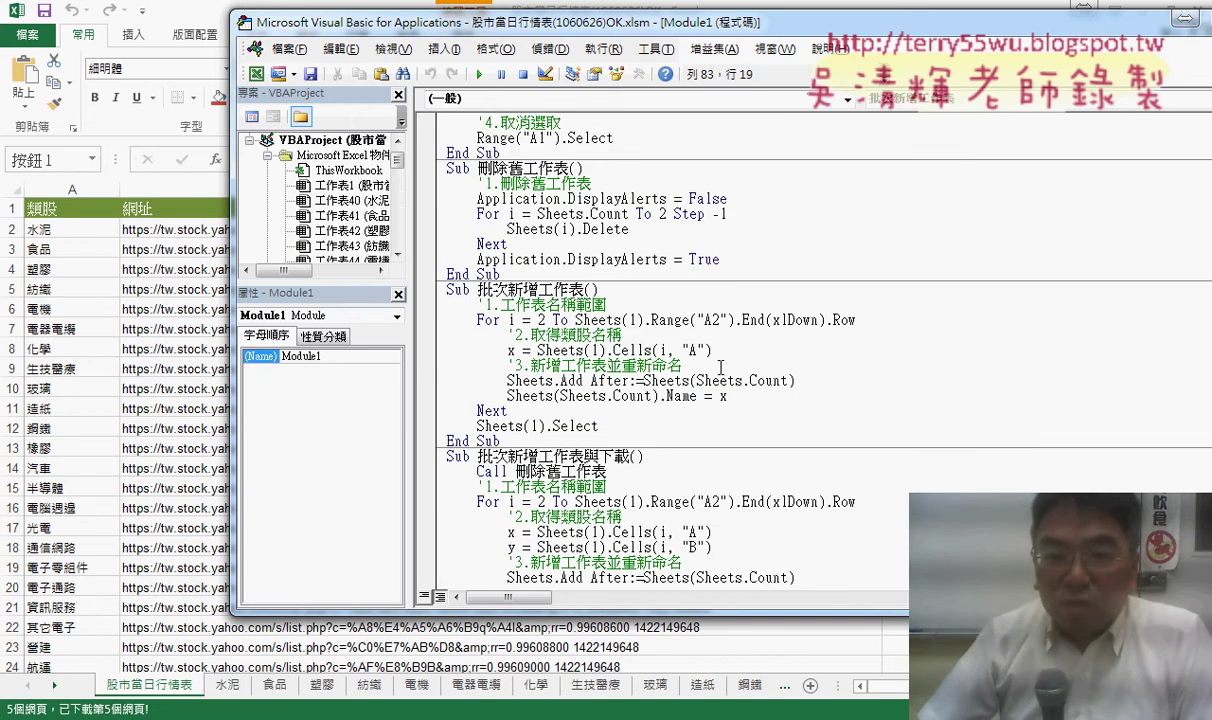
# Step: Select Sheets.Count in the 刪除舊工作表 loop header and switch back to the workbook
pyautogui.click(530, 199)
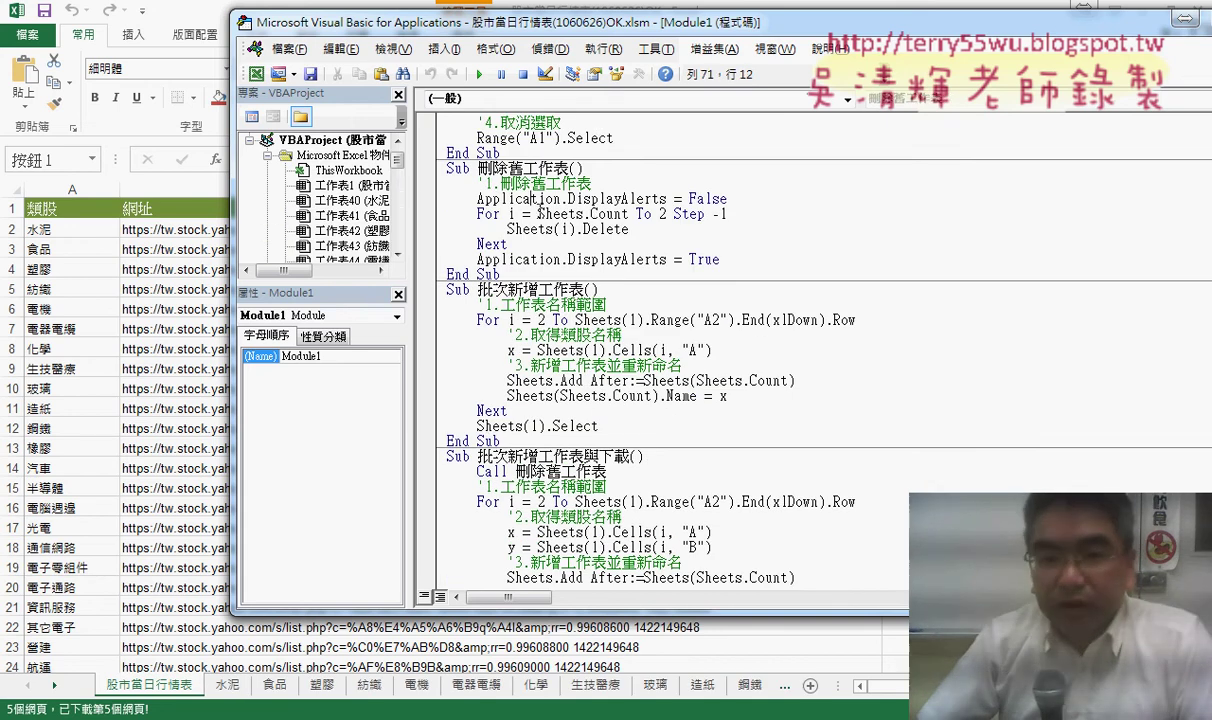
pyautogui.moveTo(538, 213); pyautogui.dragTo(628, 213)
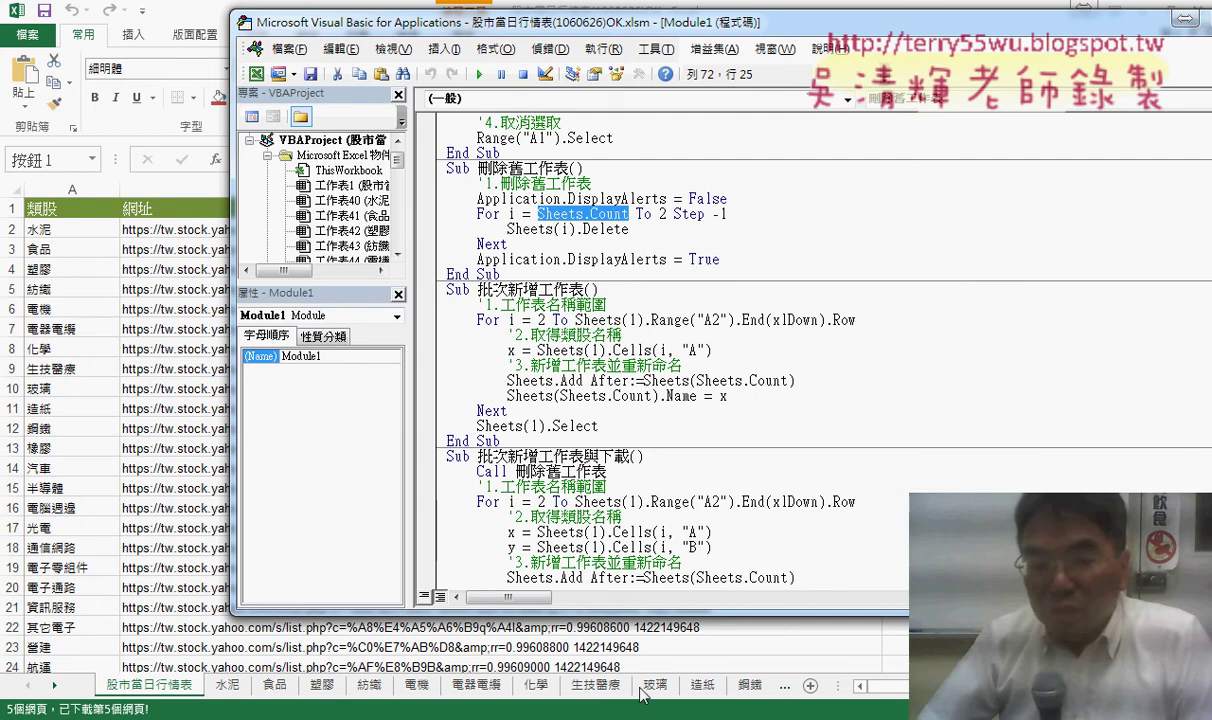
pyautogui.hotkey('alt', 'F11')
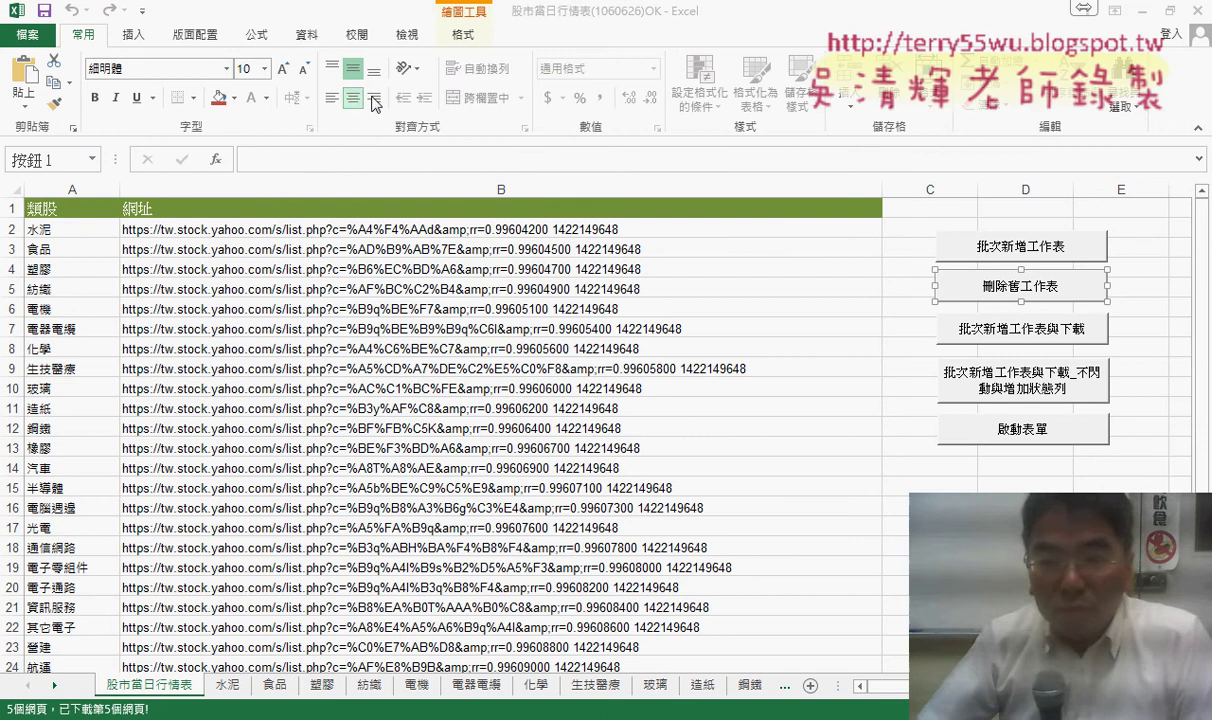
# Step: Reopen the 刪除舊工作表 macro from the button's 指定巨集 > 編輯 and select Sheets.Count
pyautogui.rightClick(1027, 293)
pyautogui.click(868, 450)
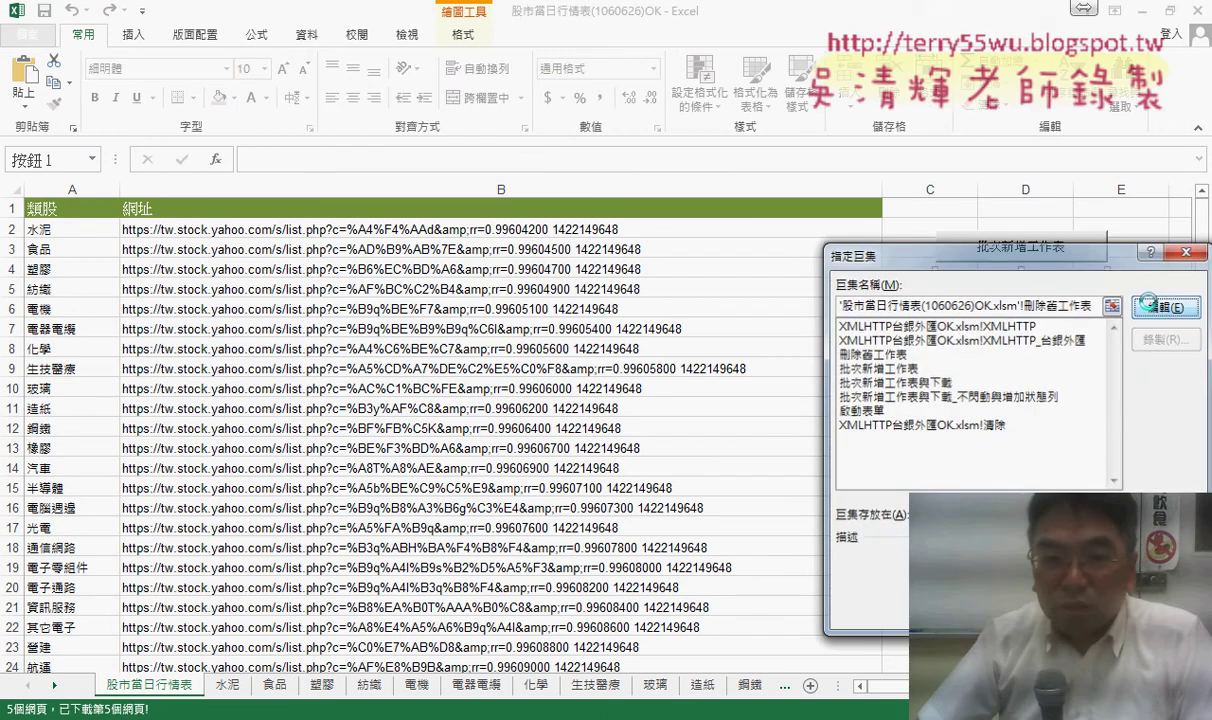
pyautogui.click(1158, 306)
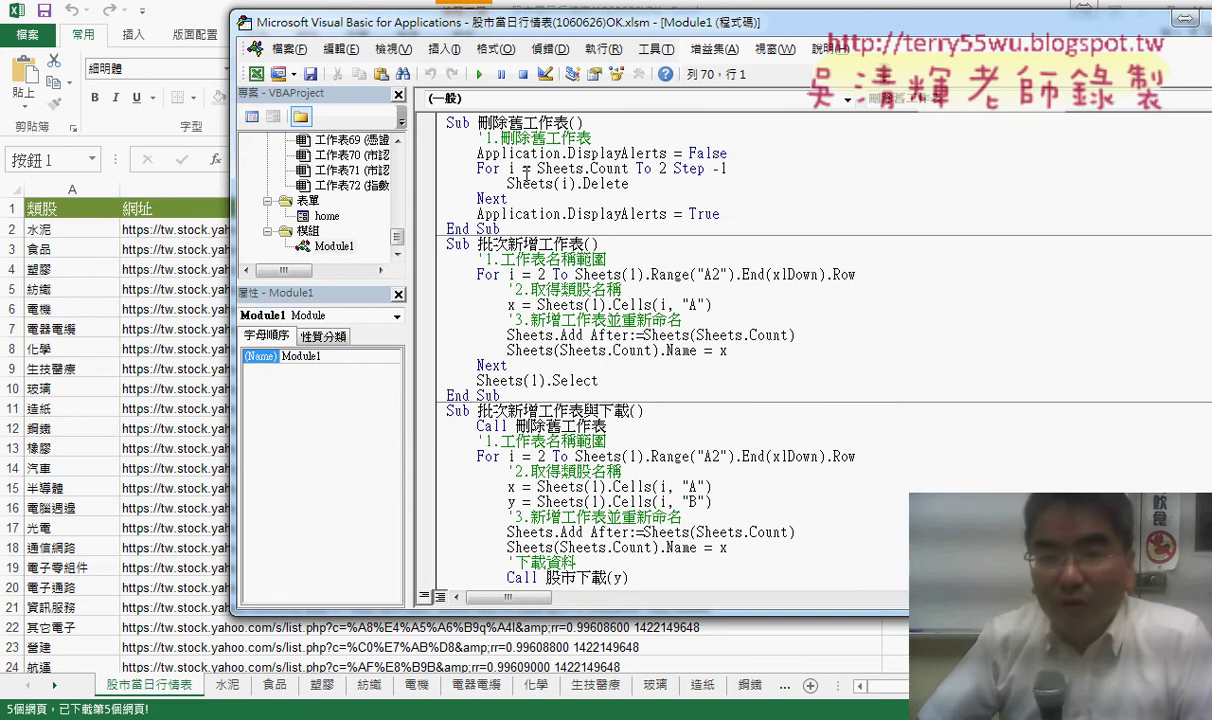
pyautogui.moveTo(538, 168); pyautogui.dragTo(630, 169)
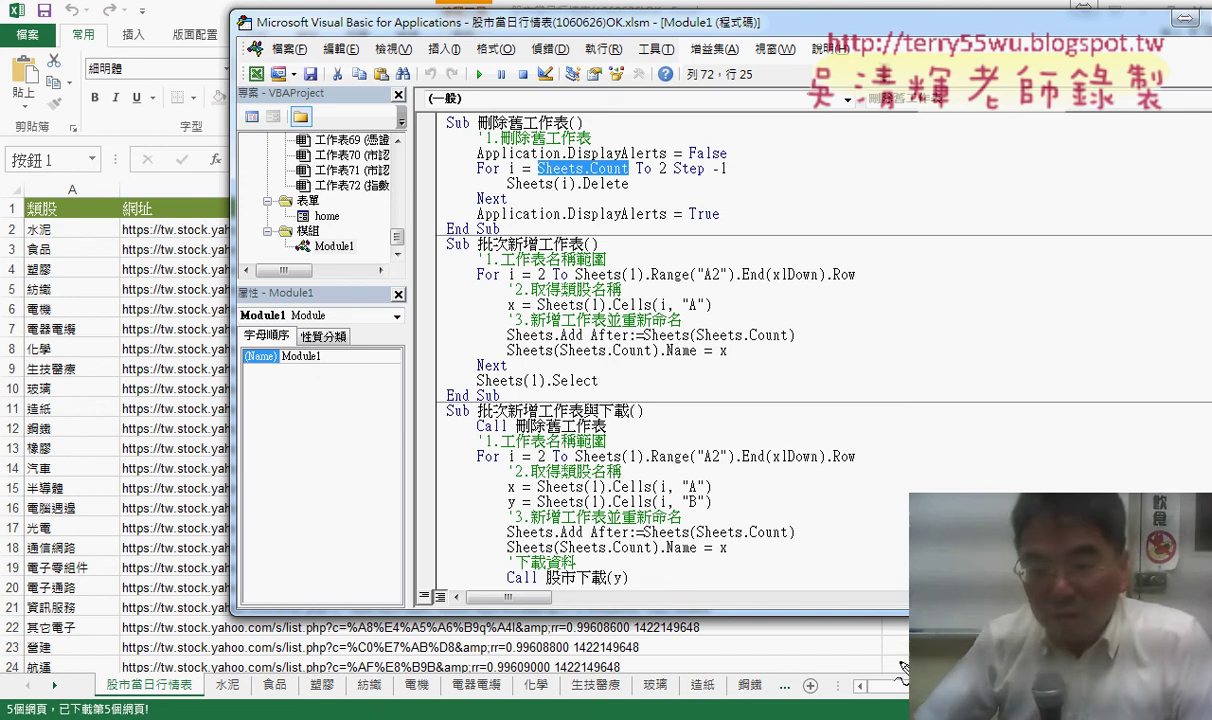
# Step: Annotate sheet numbering and underline Sheets.Count, Step -1 and Sheets(i).Delete in red
pyautogui.moveTo(848, 652); pyautogui.dragTo(852, 682)
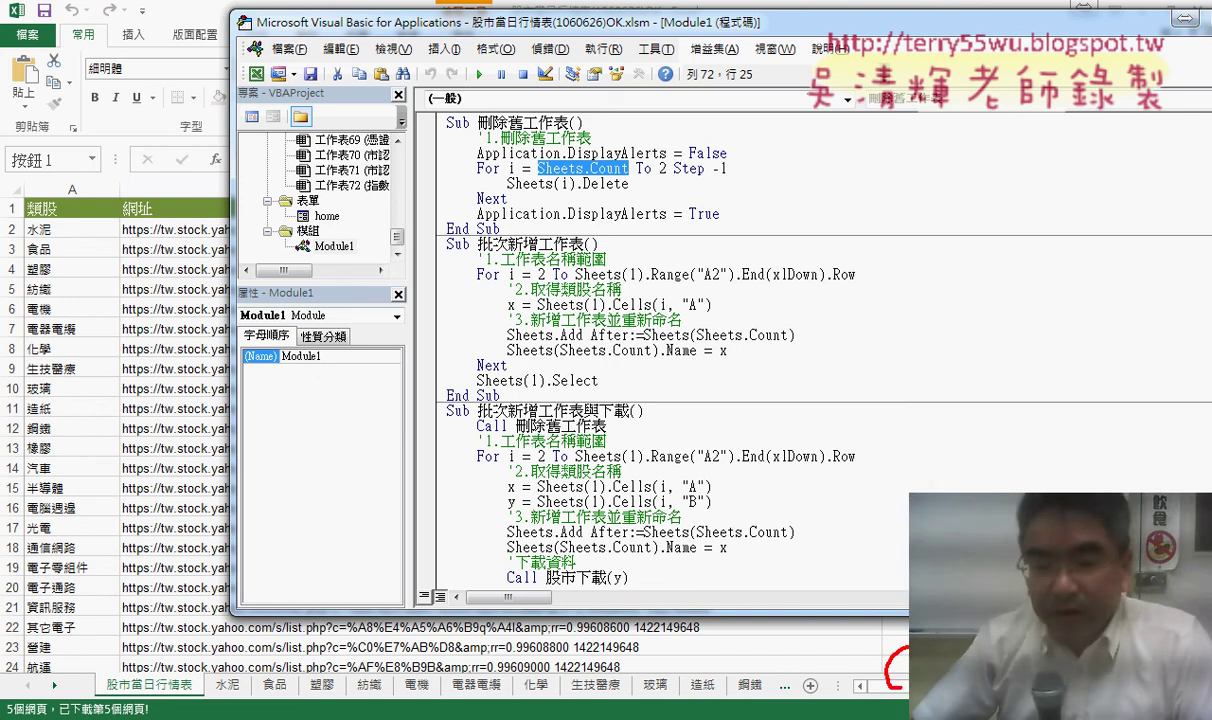
pyautogui.moveTo(902, 648); pyautogui.dragTo(890, 690)
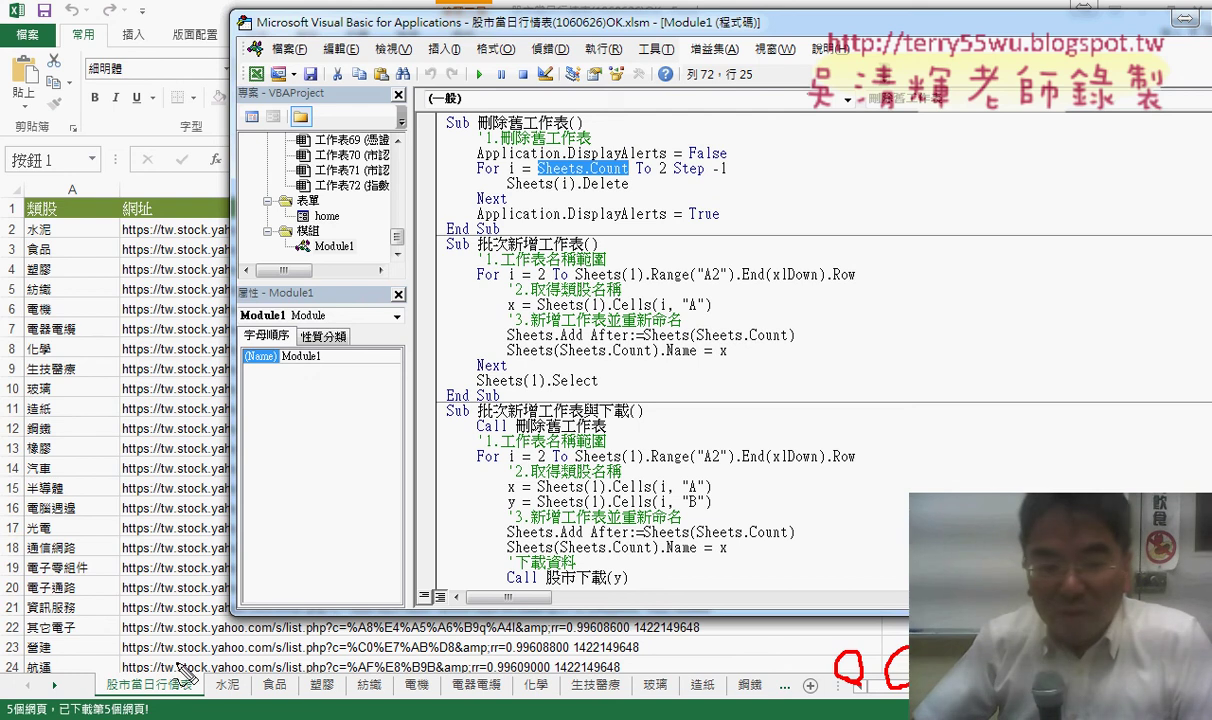
pyautogui.moveTo(213, 618)
pyautogui.mouseDown()
pyautogui.moveTo(240, 636)
pyautogui.moveTo(205, 690)
pyautogui.mouseUp()
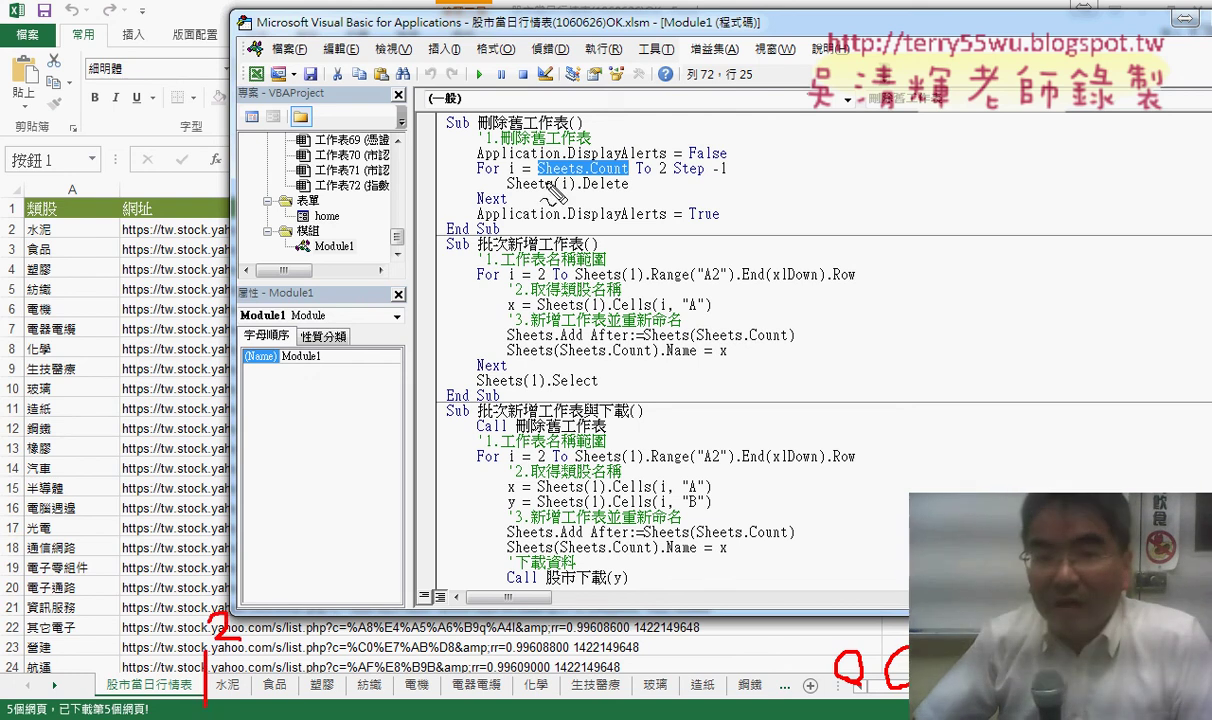
pyautogui.moveTo(540, 177); pyautogui.dragTo(612, 170)
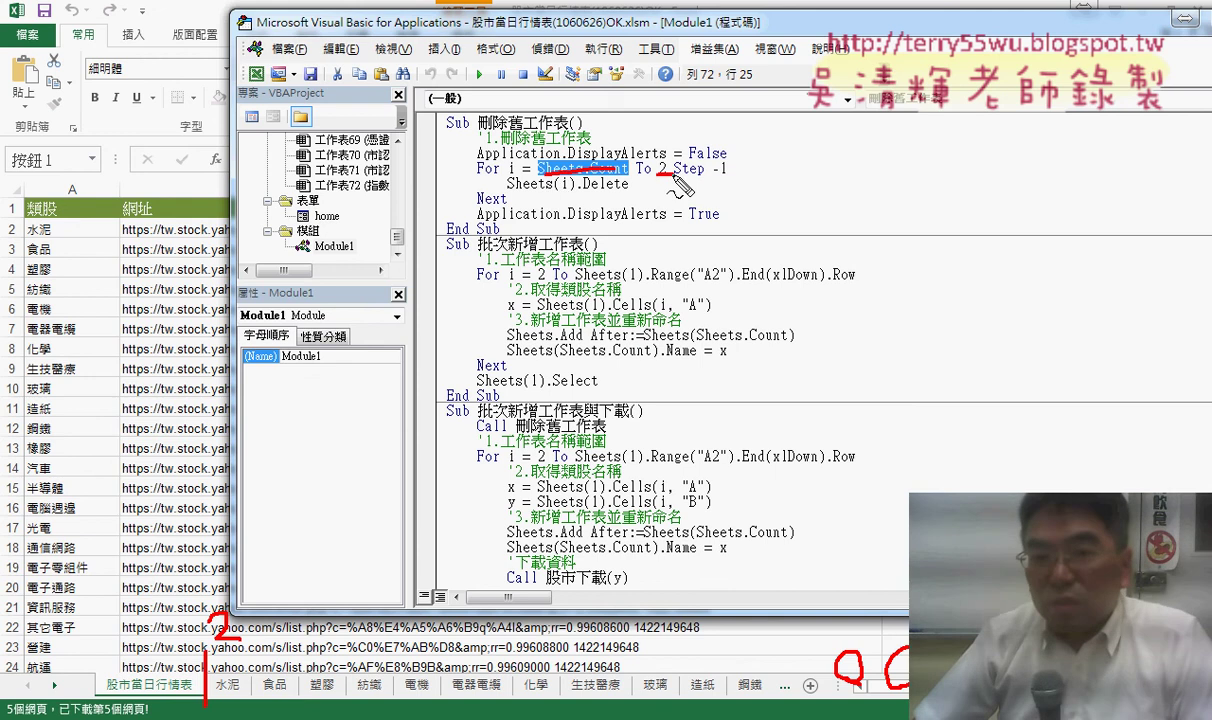
pyautogui.moveTo(712, 177); pyautogui.dragTo(731, 173)
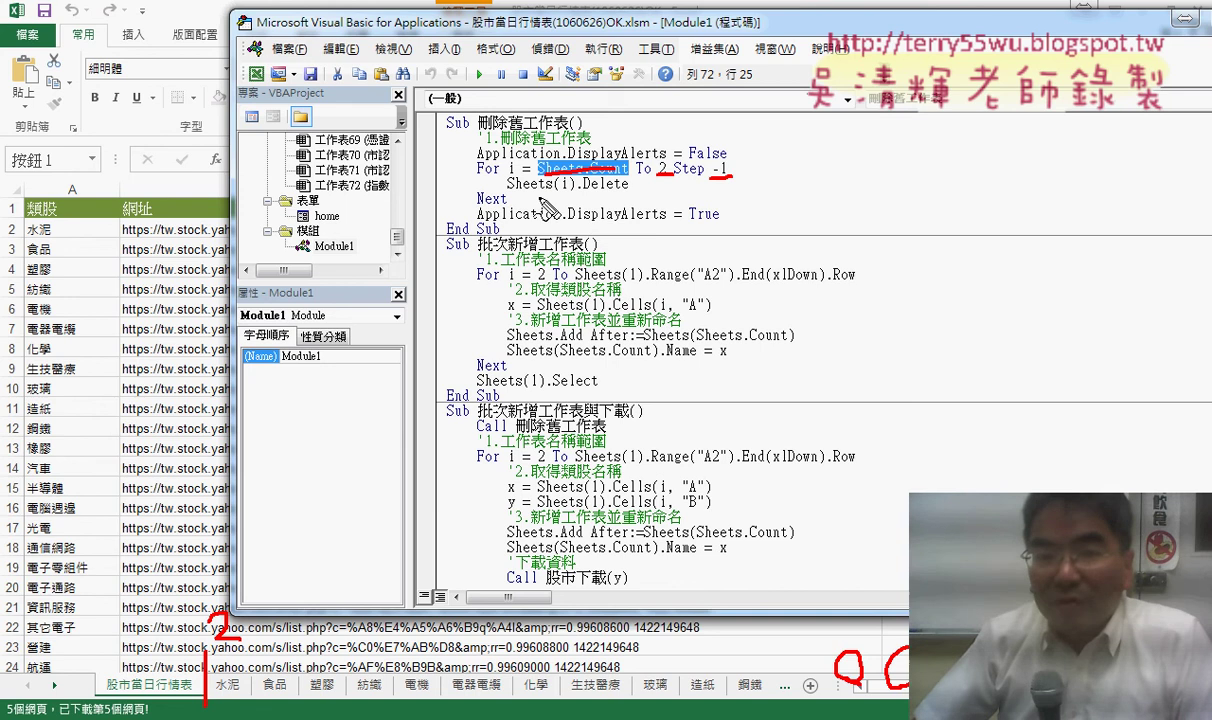
pyautogui.moveTo(527, 198); pyautogui.dragTo(578, 197)
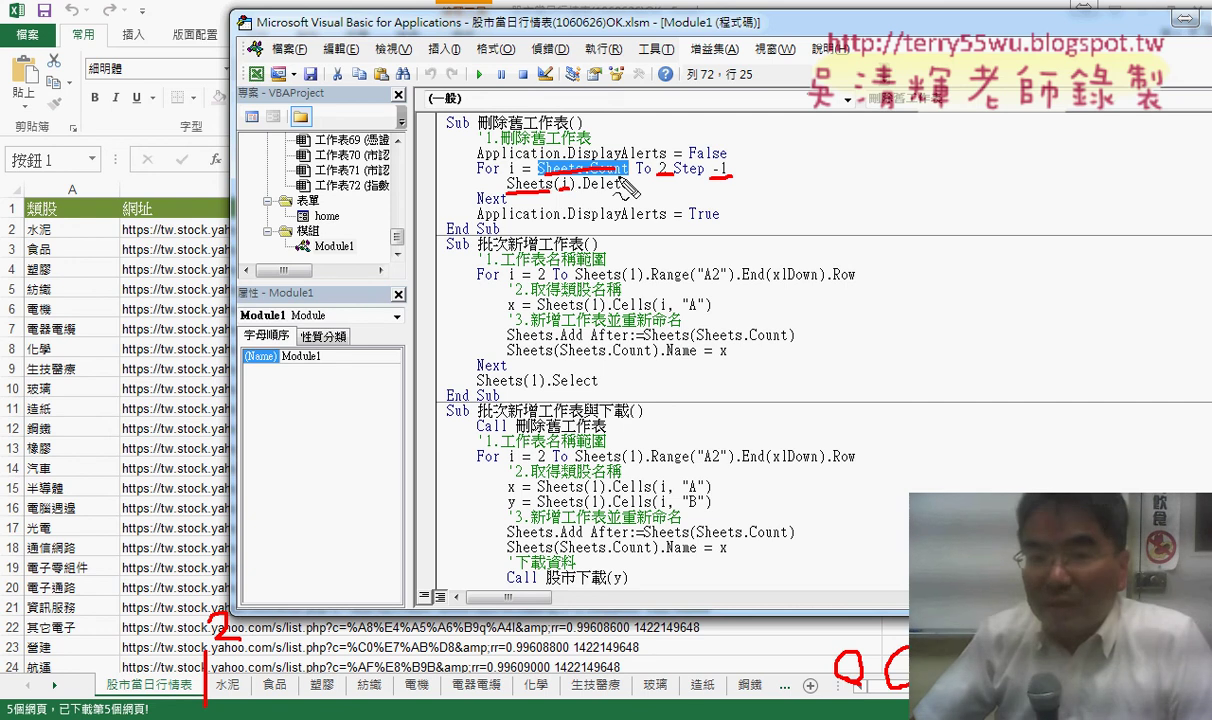
pyautogui.moveTo(600, 121)
pyautogui.mouseDown()
pyautogui.moveTo(601, 150)
pyautogui.moveTo(655, 138)
pyautogui.moveTo(647, 148)
pyautogui.mouseUp()
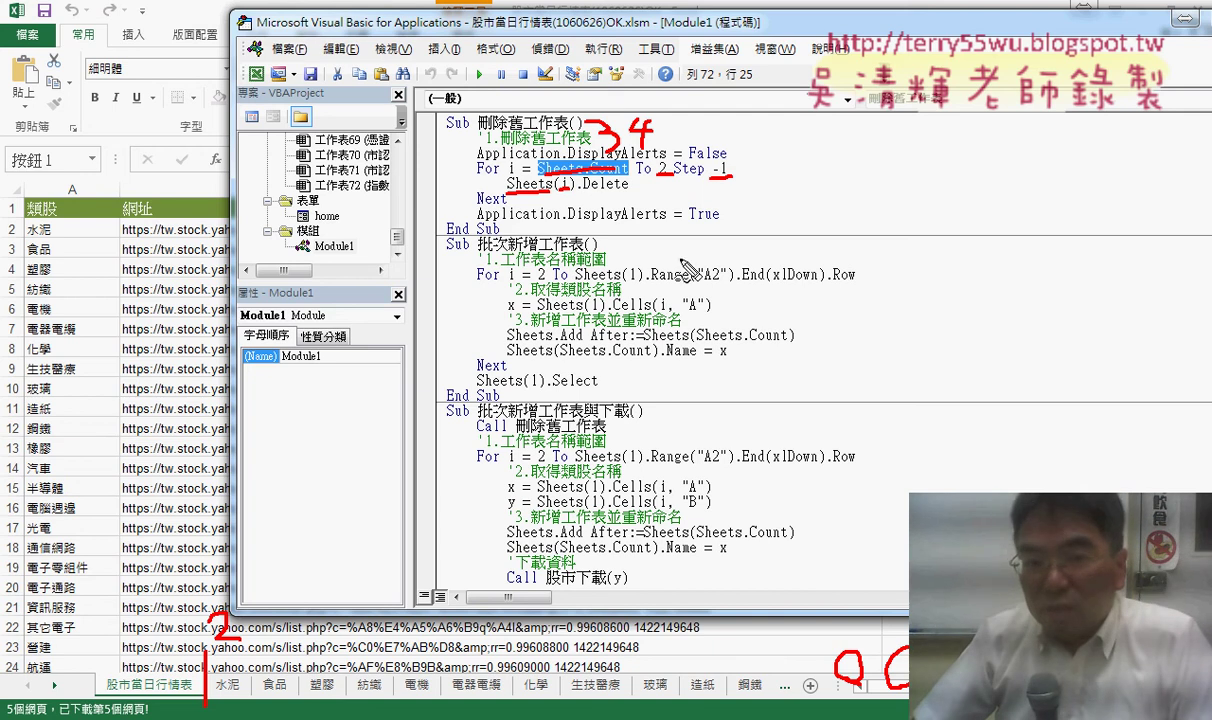
pyautogui.moveTo(580, 189); pyautogui.dragTo(627, 189)
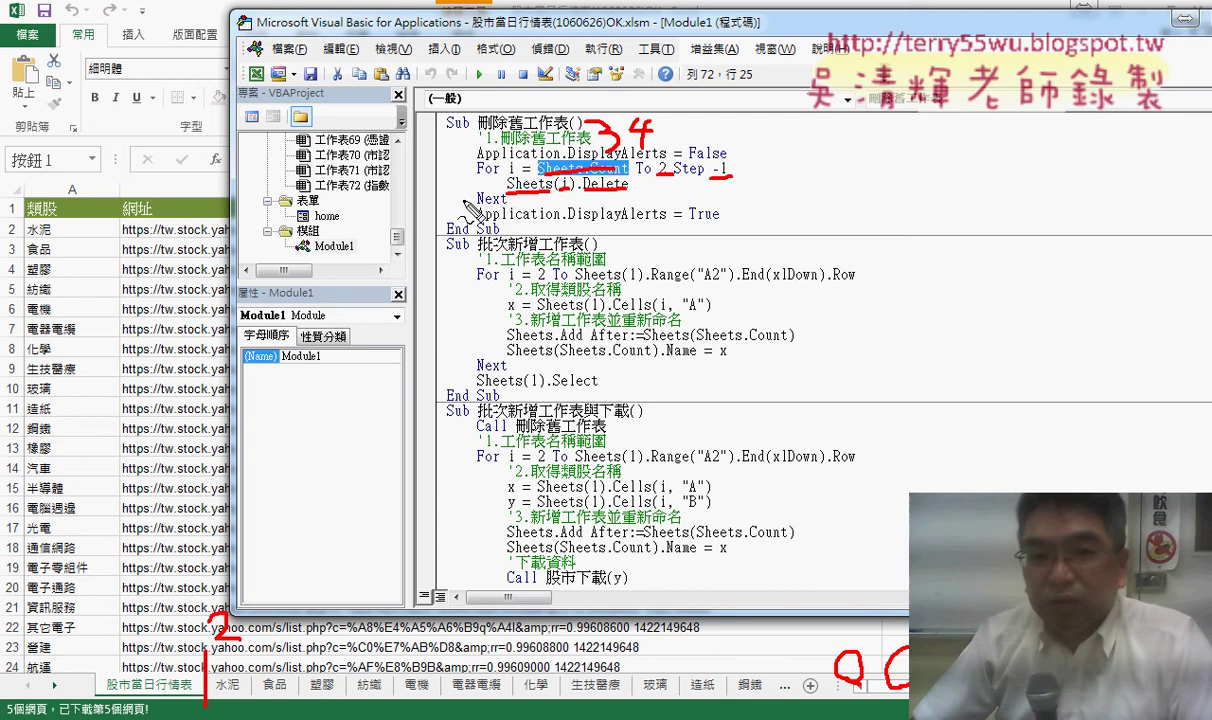
pyautogui.moveTo(463, 203); pyautogui.dragTo(478, 166)
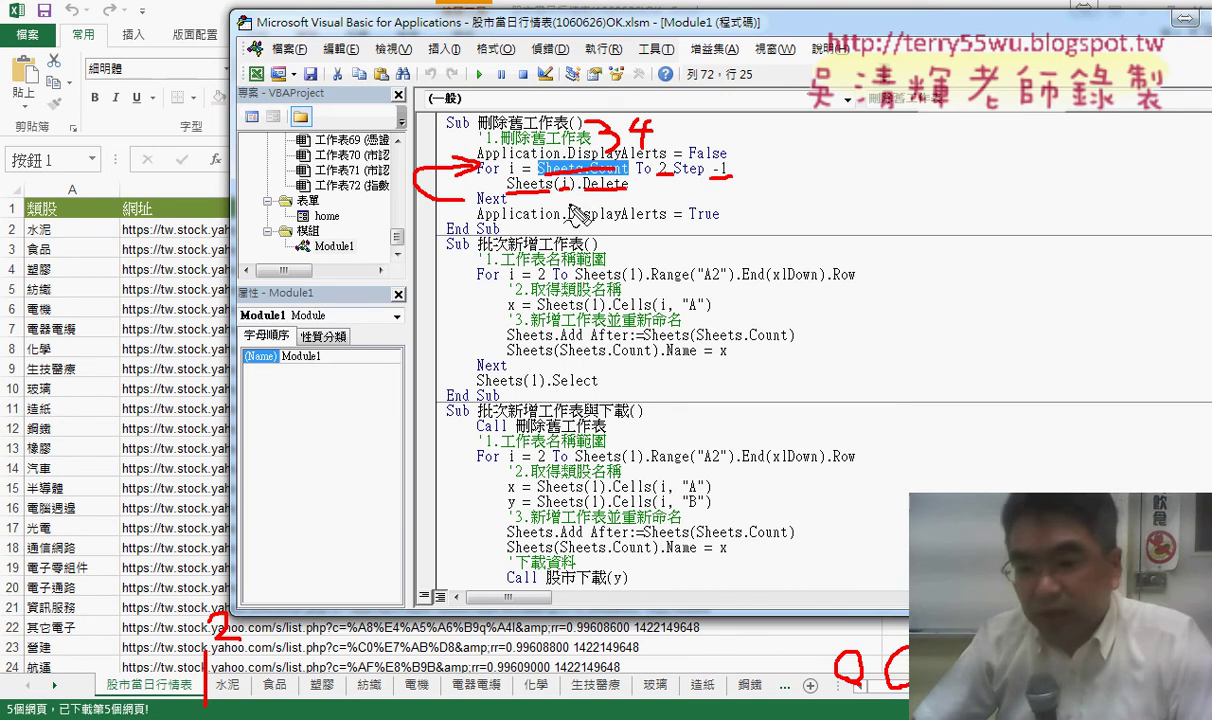
# Step: Cross out the red 0 and 1 sheet-number marks, then clear all annotations
pyautogui.moveTo(888, 655)
pyautogui.mouseDown()
pyautogui.moveTo(910, 692)
pyautogui.moveTo(832, 690)
pyautogui.mouseUp()
pyautogui.moveTo(832, 655); pyautogui.dragTo(862, 690)
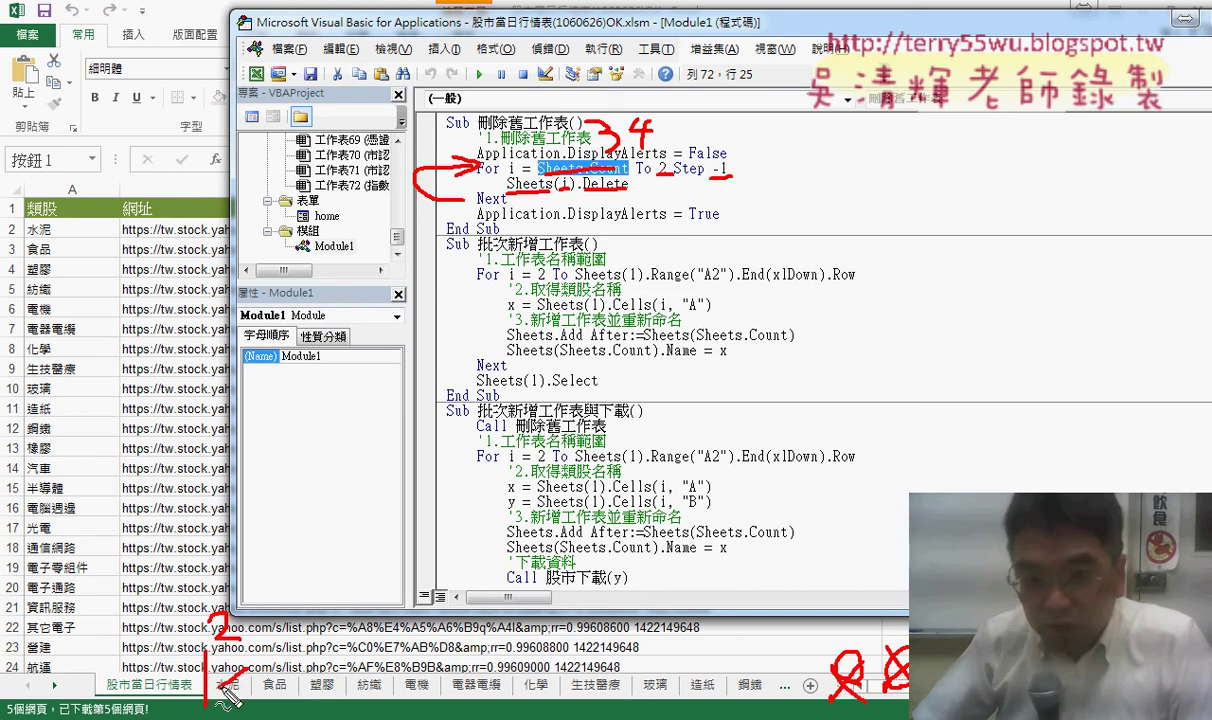
pyautogui.moveTo(238, 668); pyautogui.dragTo(214, 702)
pyautogui.moveTo(216, 670); pyautogui.dragTo(263, 707)
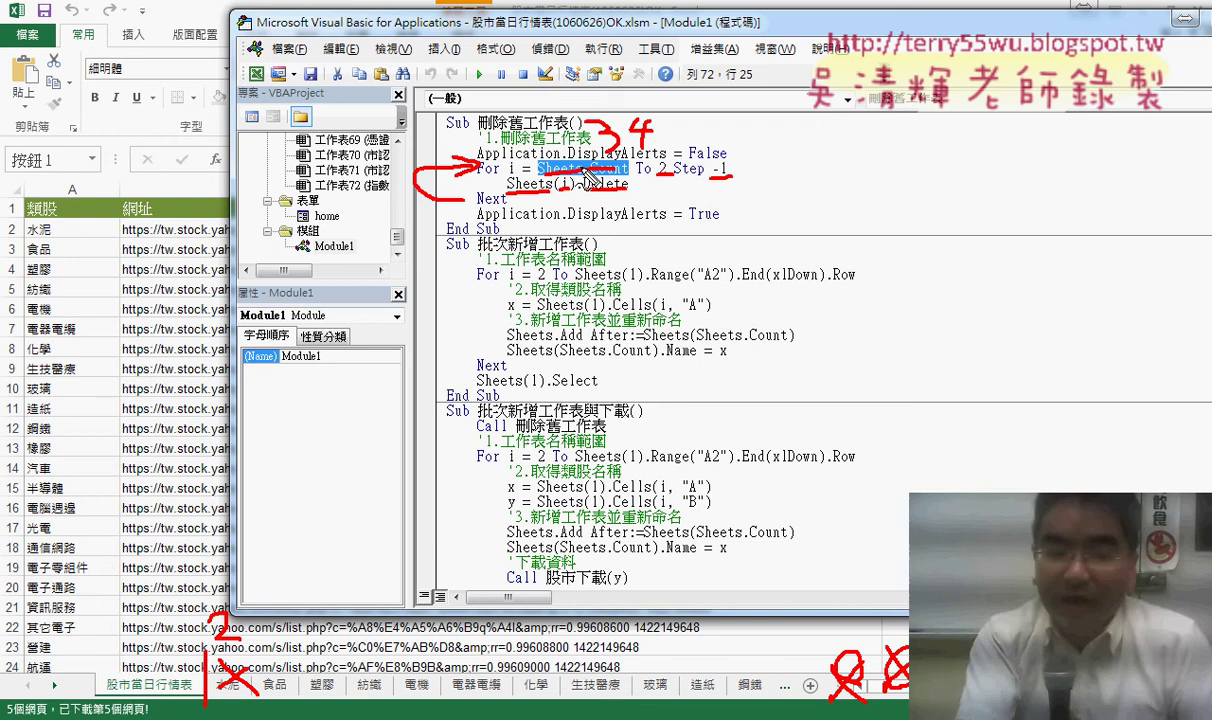
pyautogui.press('Escape')
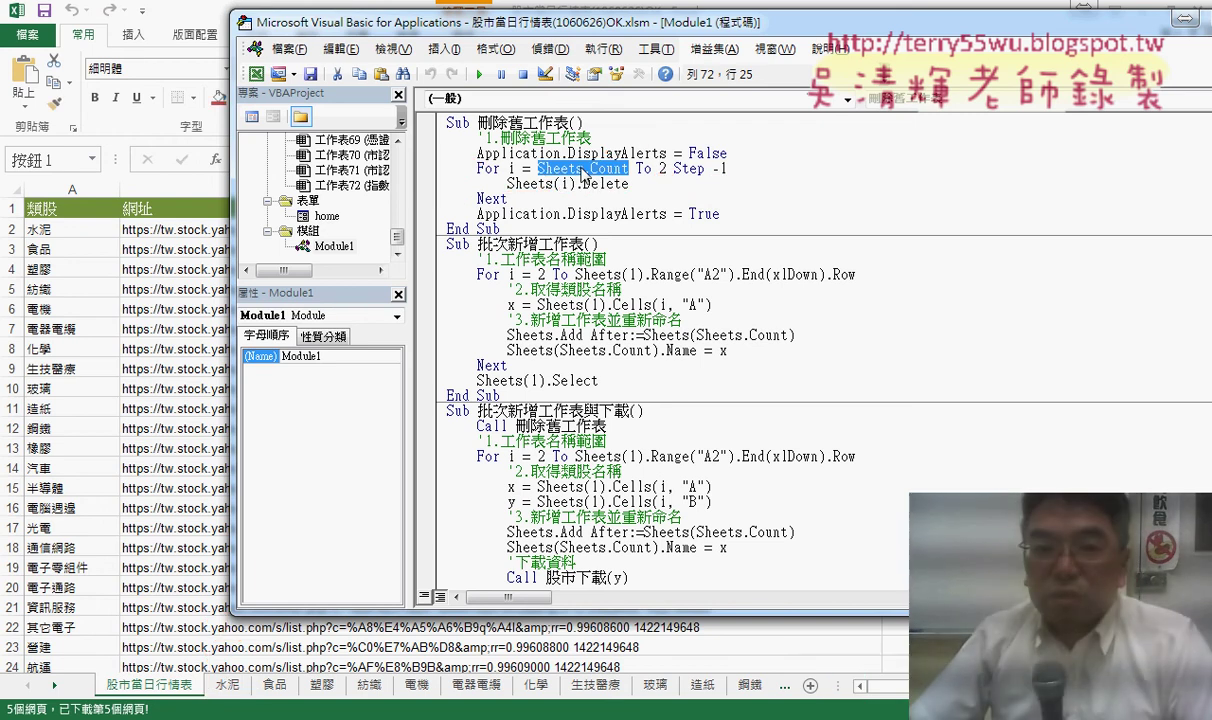
# Step: Deselect Sheets.Count, return to 股市當日行情表, and run 刪除舊工作表 to remove every category sheet
pyautogui.click(591, 154)
pyautogui.click(567, 215)
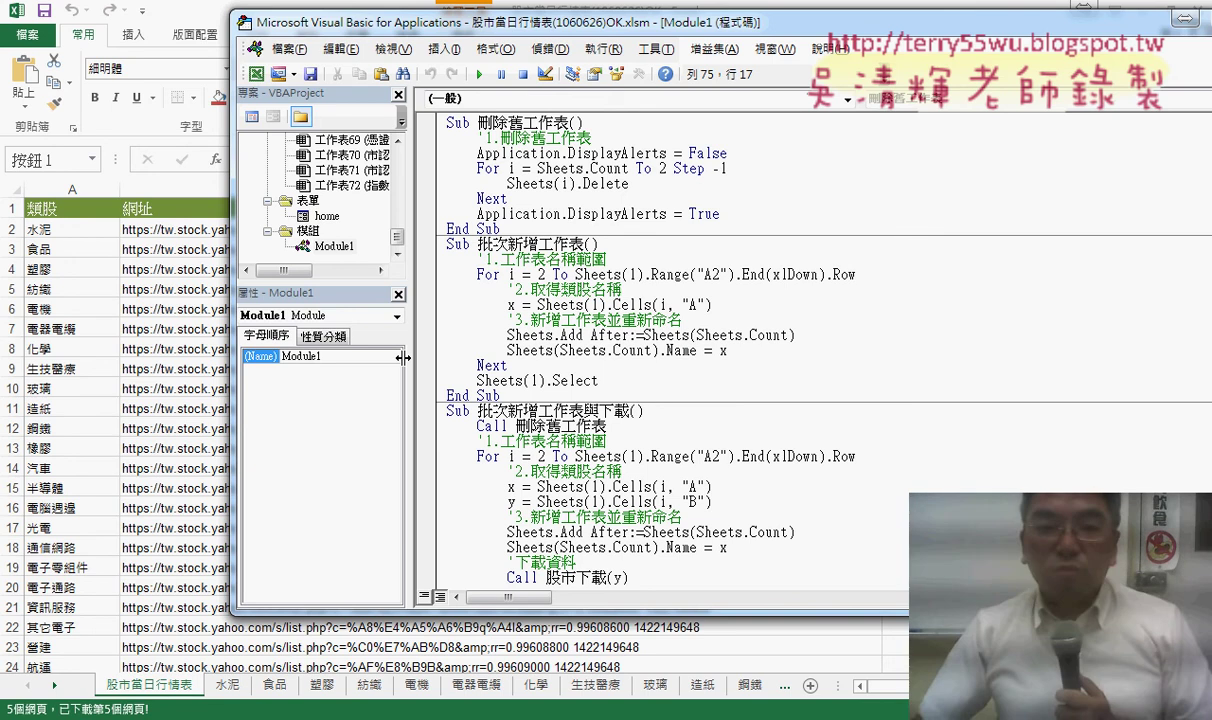
pyautogui.click(154, 393)
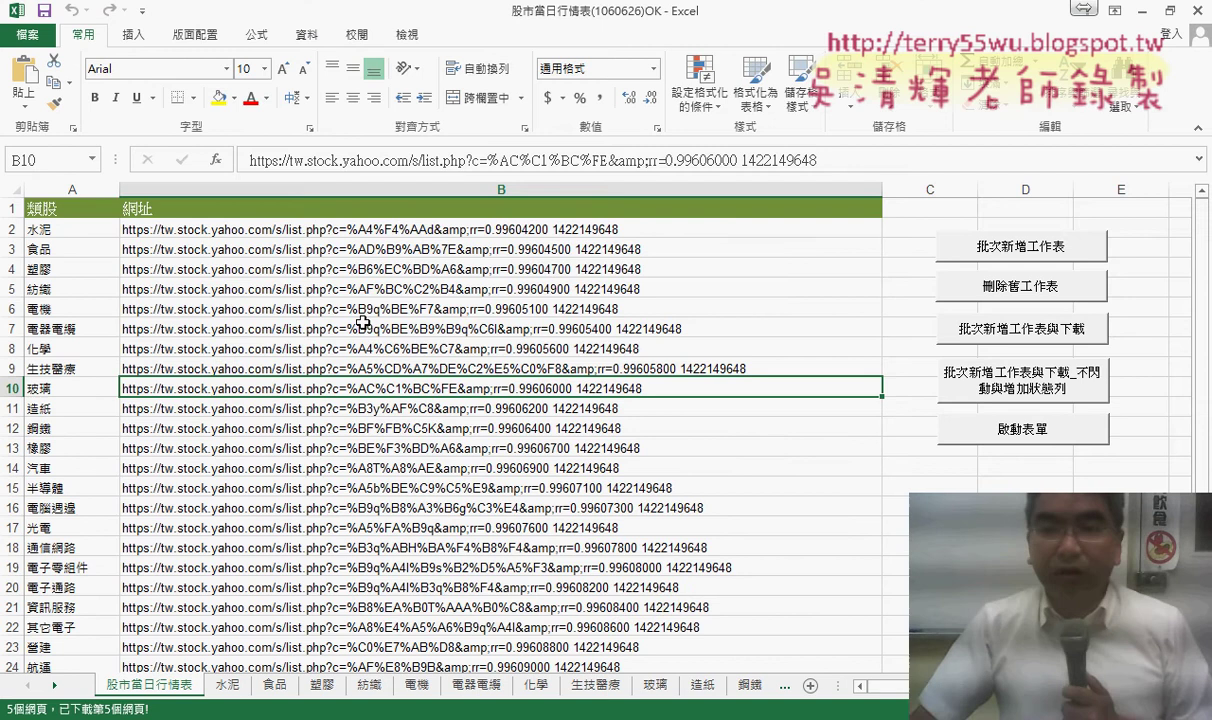
pyautogui.click(1003, 296)
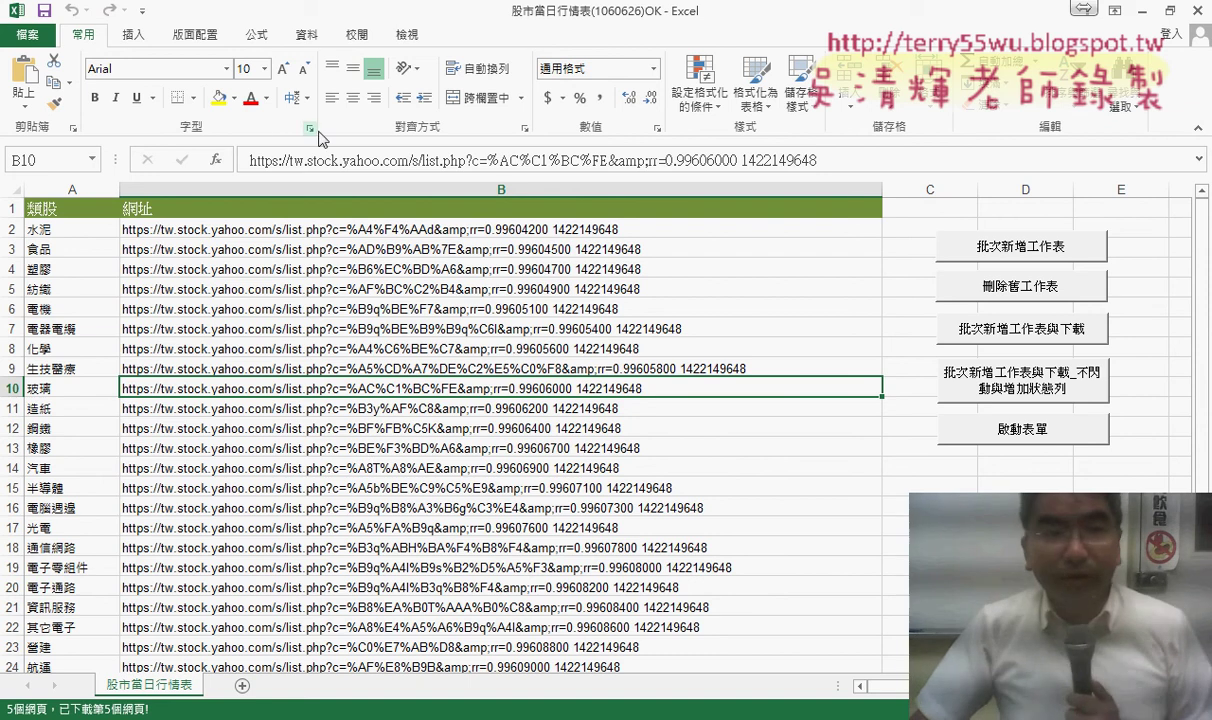
# Step: Highlight the 從 Web import on the 資料 tab, then add the new blank sheet 工作表119
pyautogui.click(308, 37)
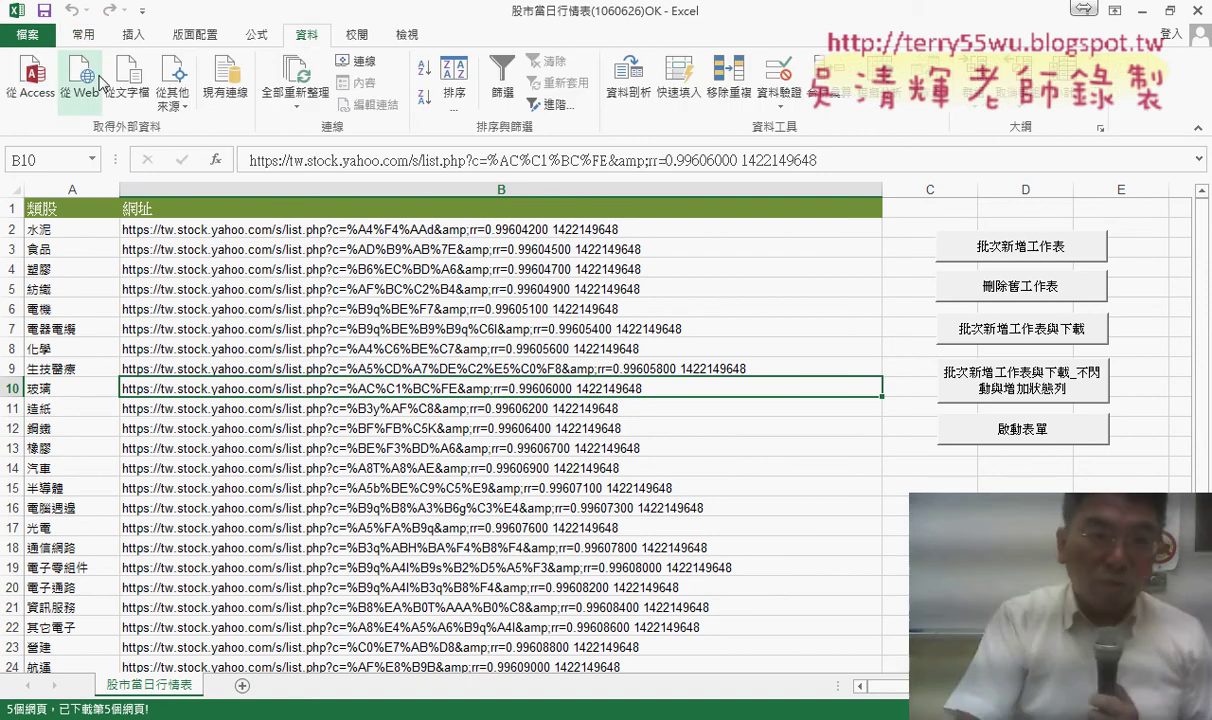
pyautogui.moveTo(100, 72); pyautogui.dragTo(118, 130)
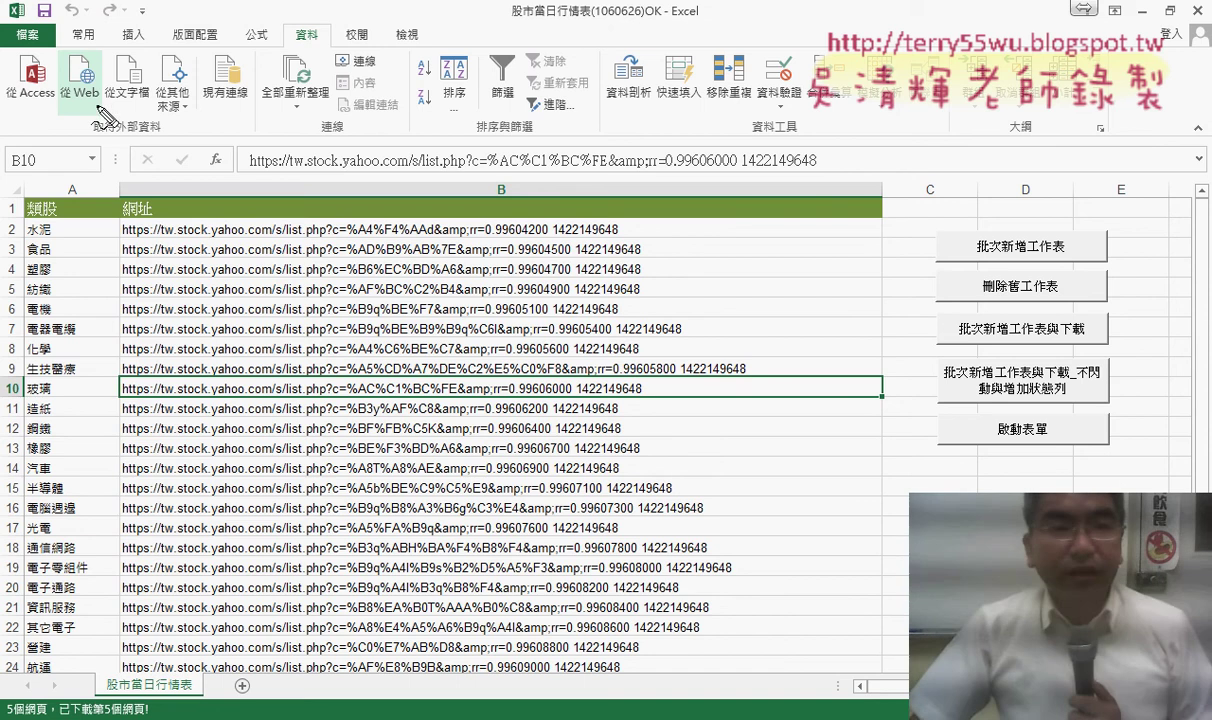
pyautogui.moveTo(300, 56); pyautogui.dragTo(318, 56)
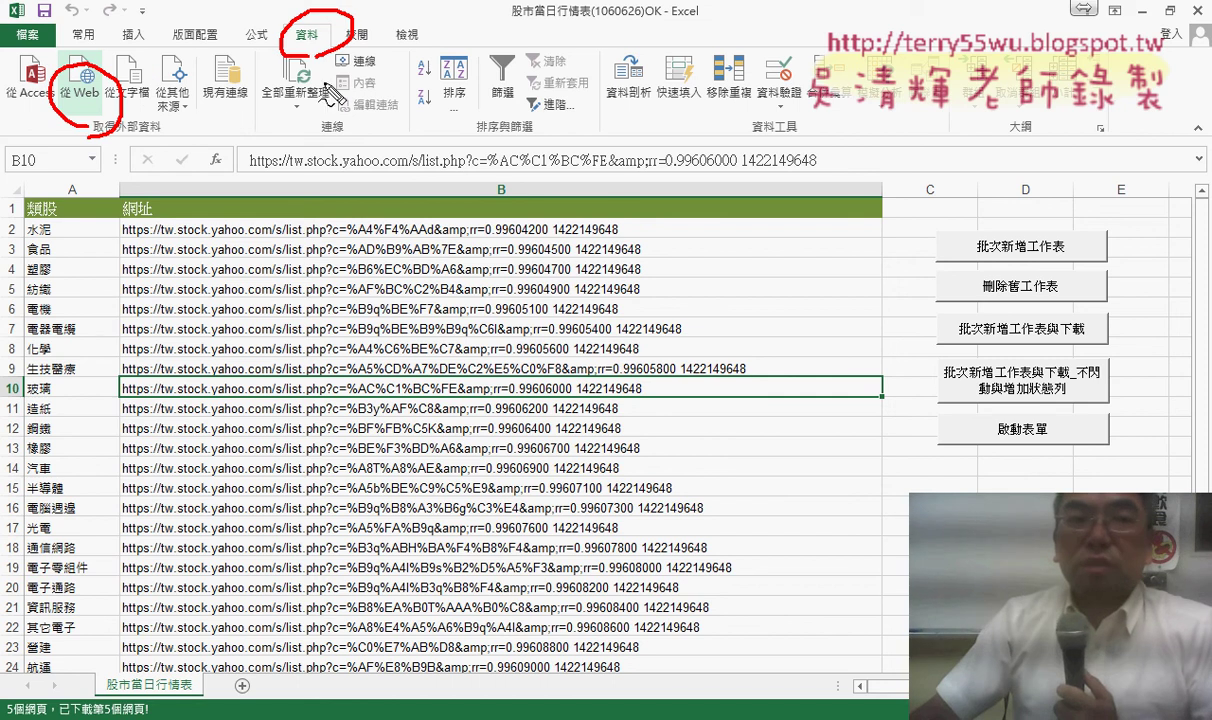
pyautogui.moveTo(300, 66)
pyautogui.mouseDown()
pyautogui.moveTo(135, 87)
pyautogui.moveTo(148, 112)
pyautogui.mouseUp()
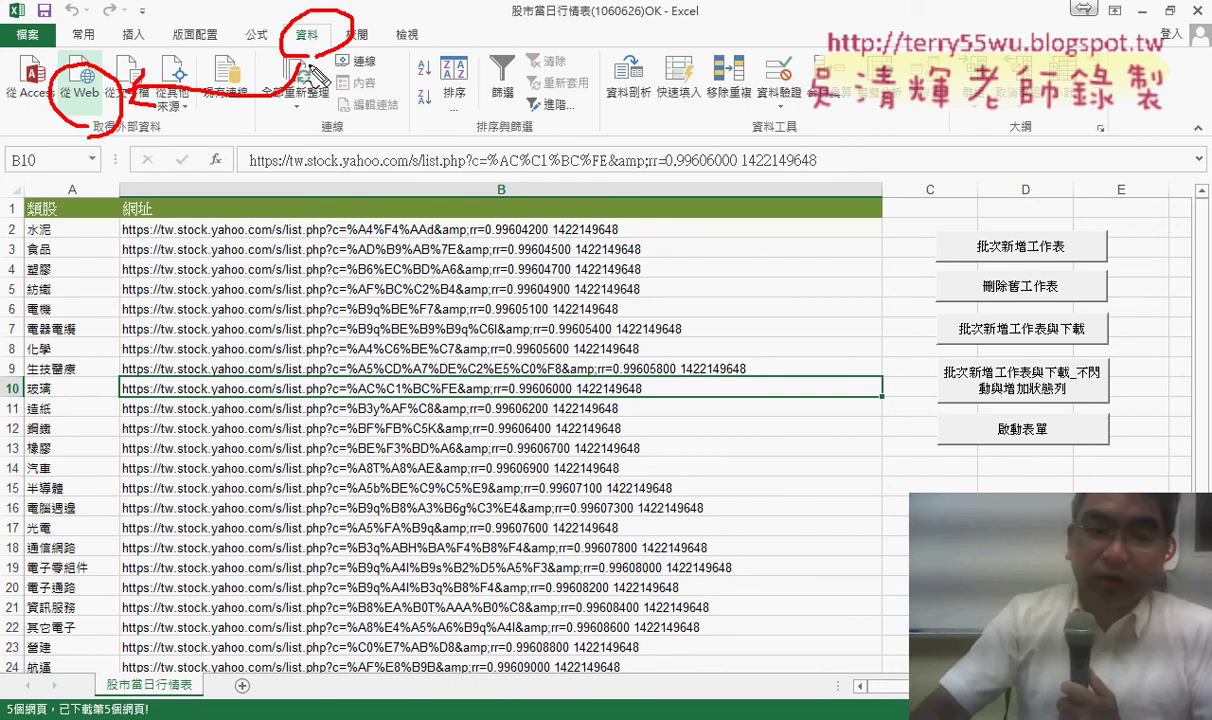
pyautogui.press('Escape')
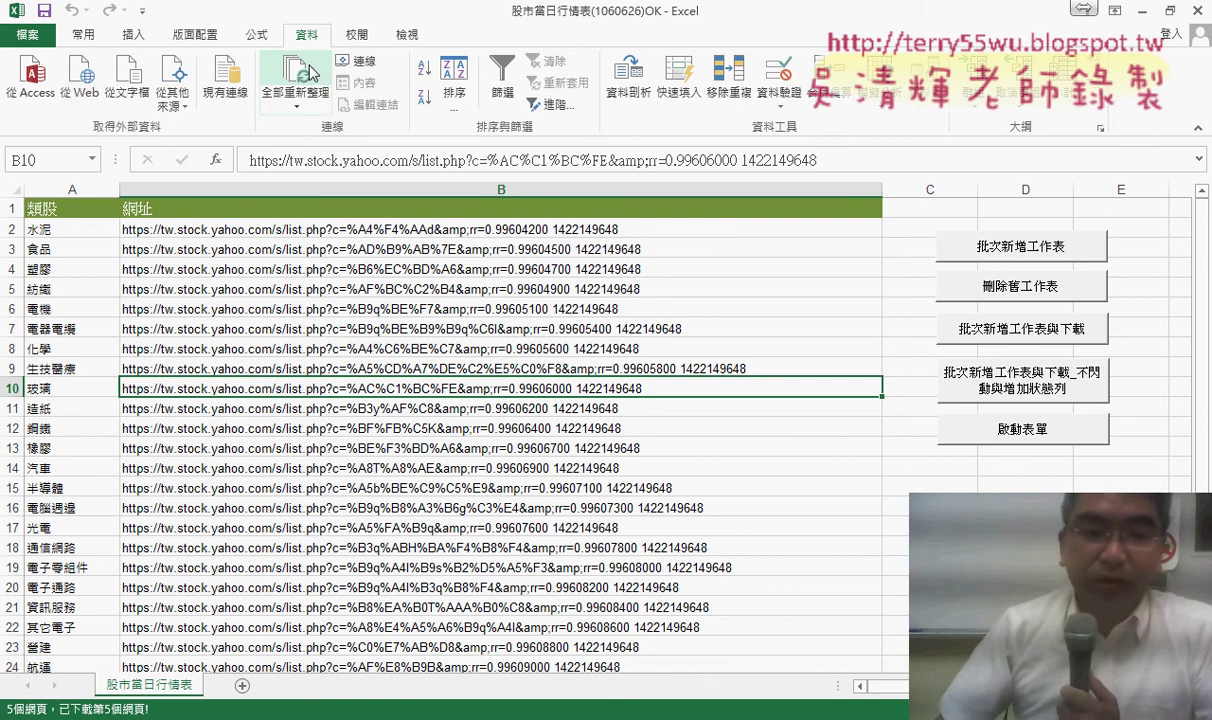
pyautogui.click(241, 690)
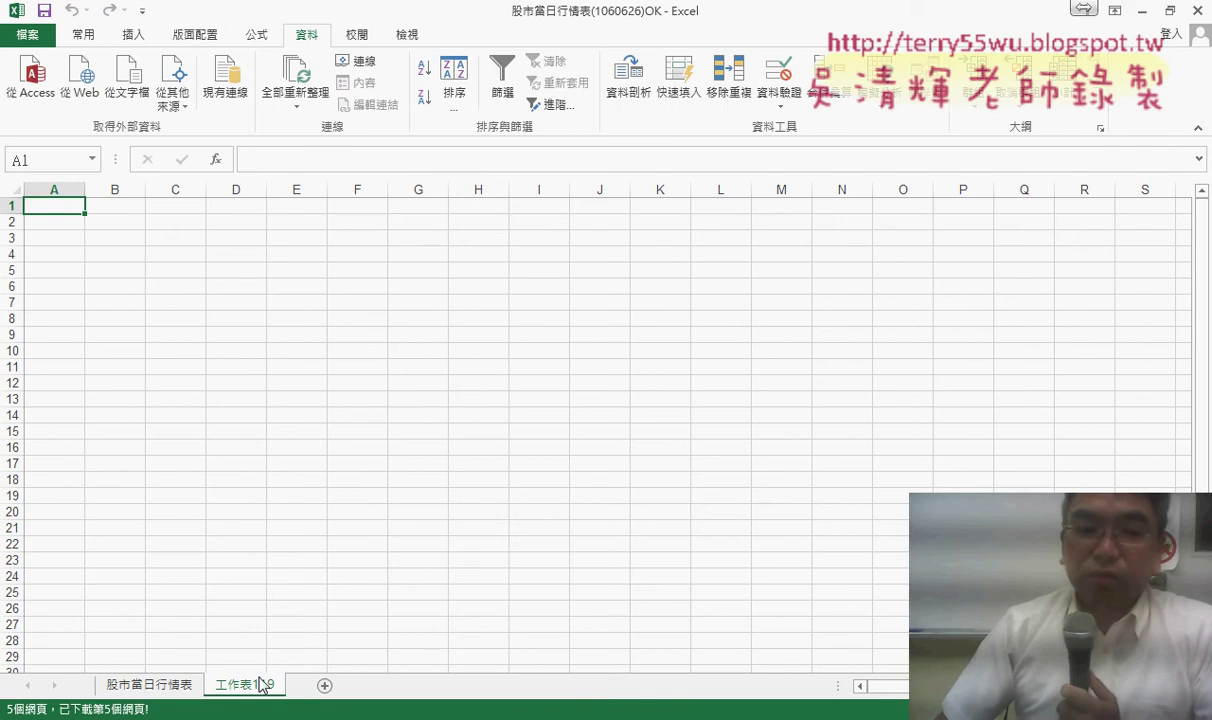
# Step: In Chrome, open the Yahoo 當日行情 > 水泥 stock quote page
pyautogui.click(257, 640)
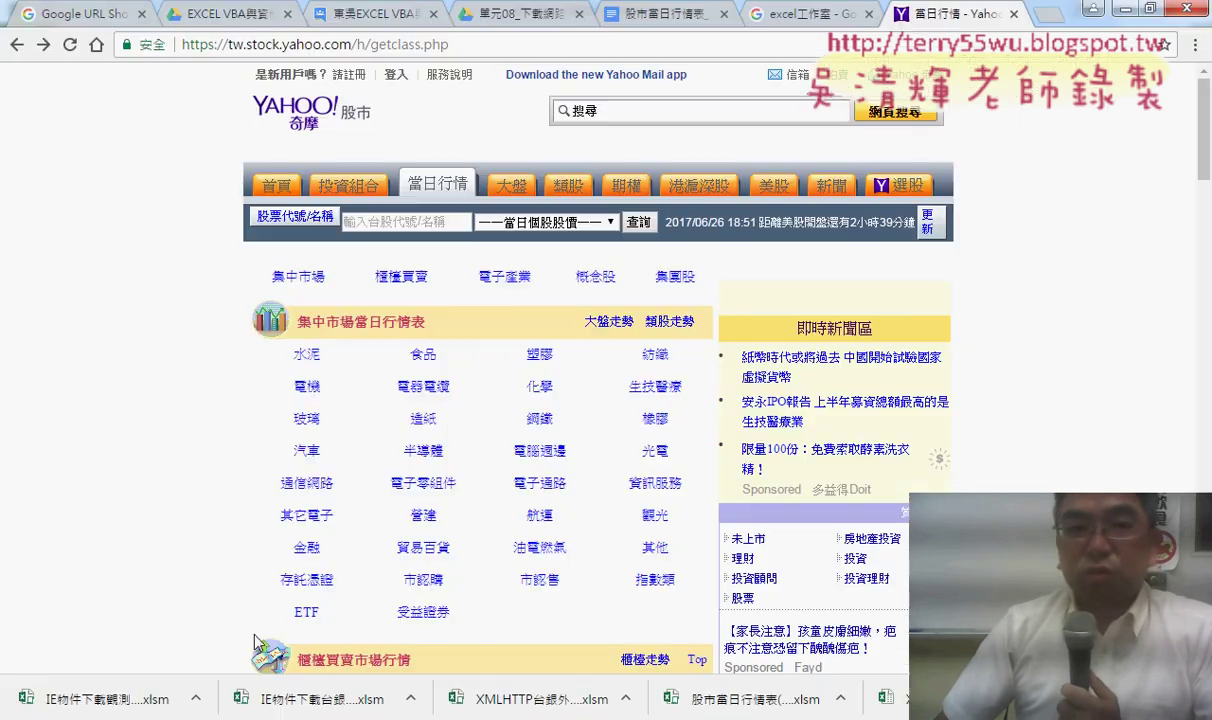
pyautogui.click(16, 44)
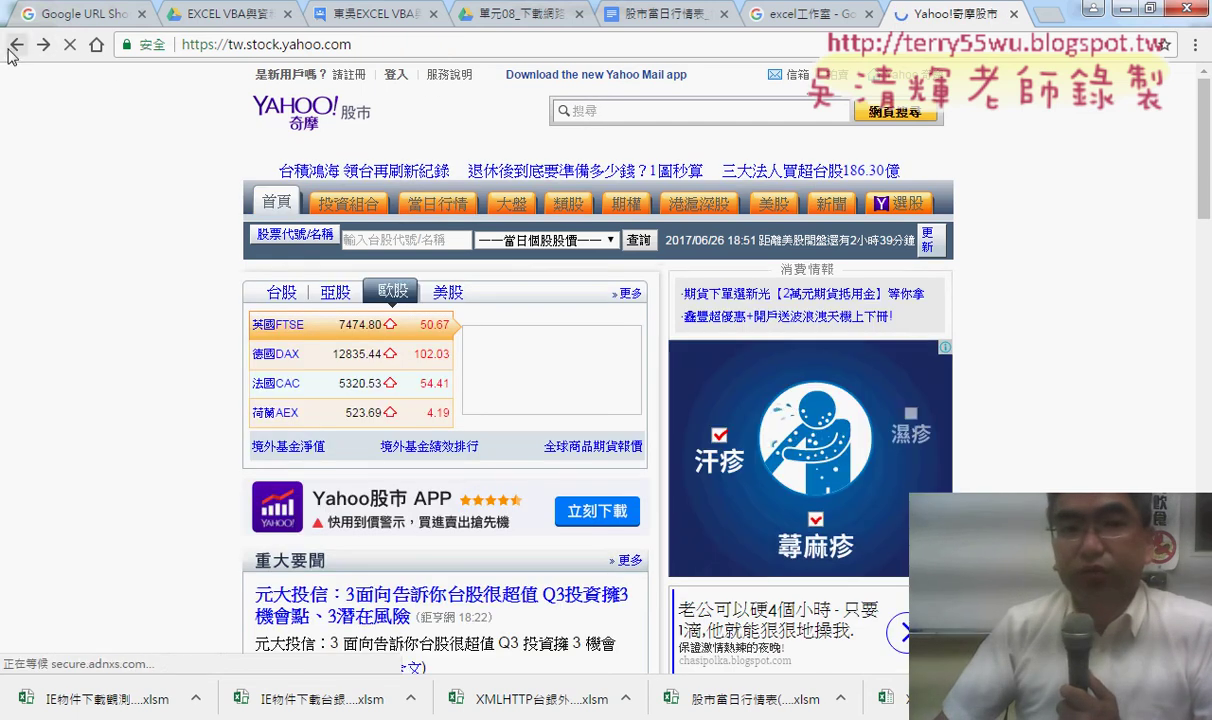
pyautogui.click(16, 44)
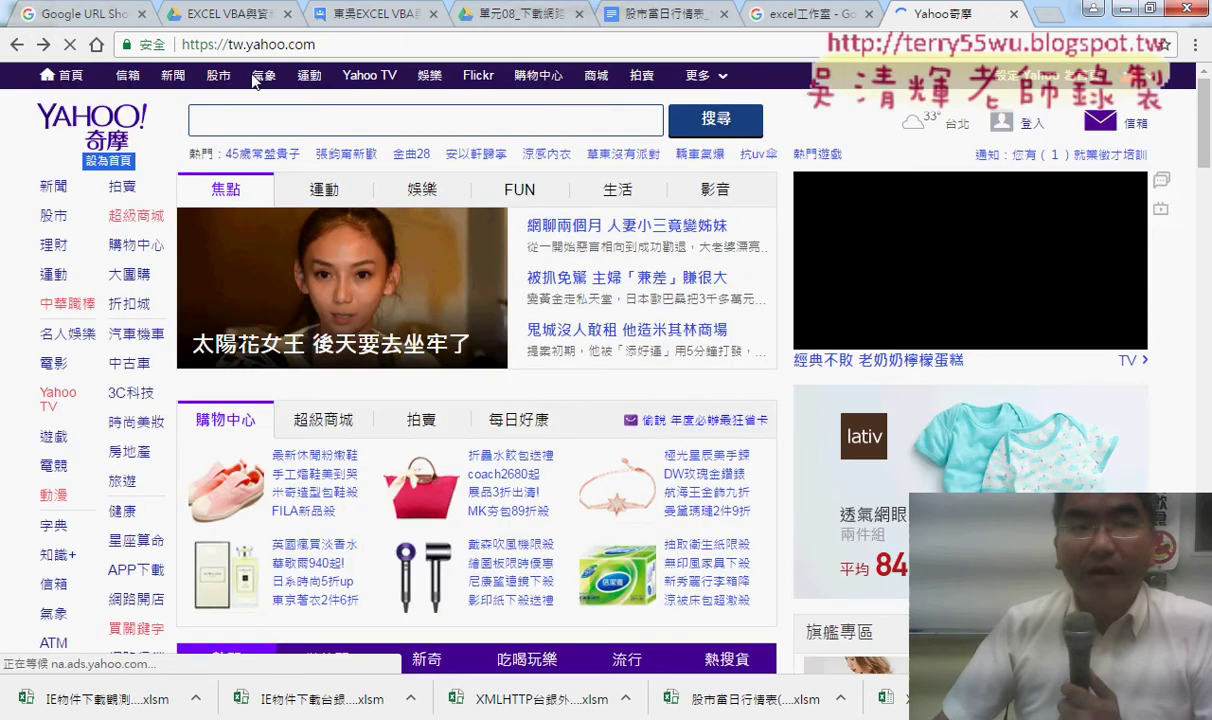
pyautogui.click(43, 45)
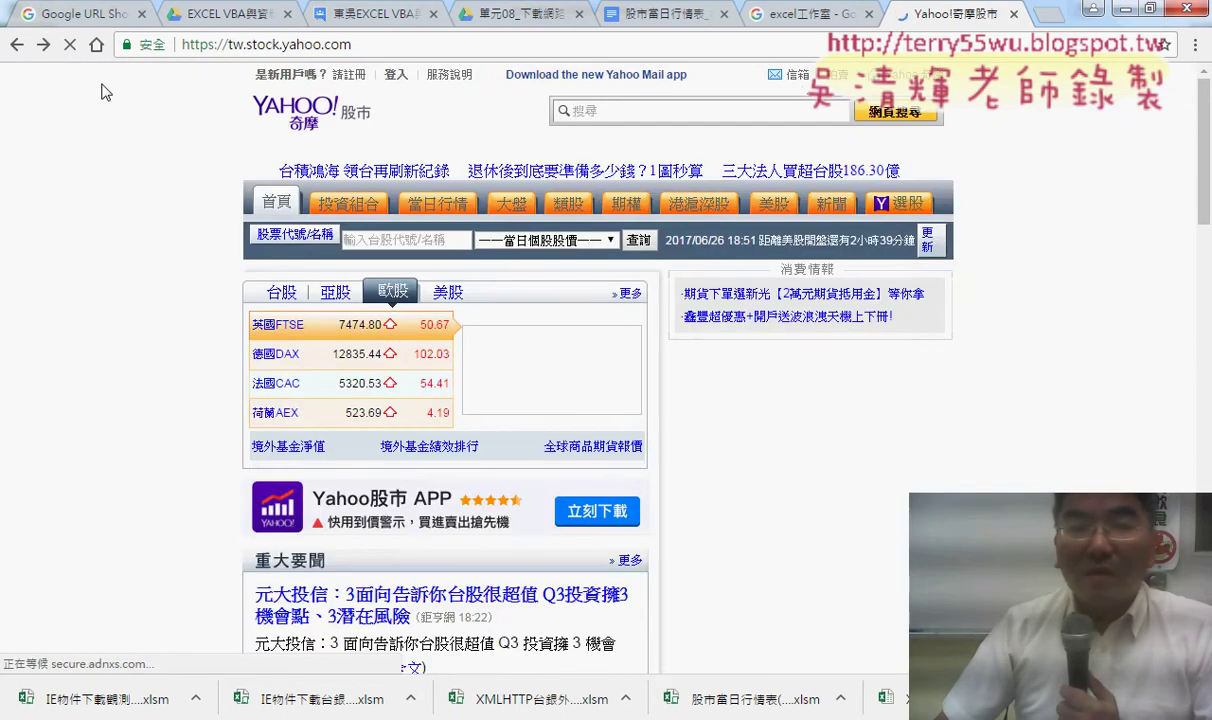
pyautogui.click(443, 205)
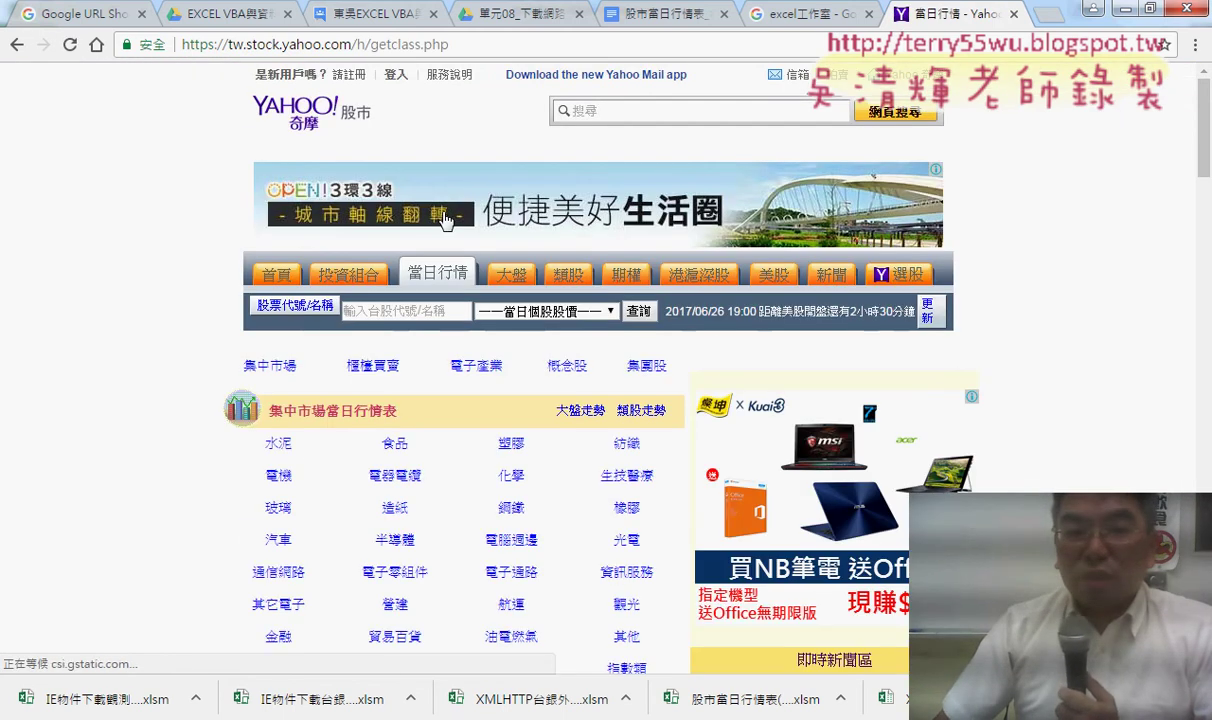
pyautogui.click(279, 446)
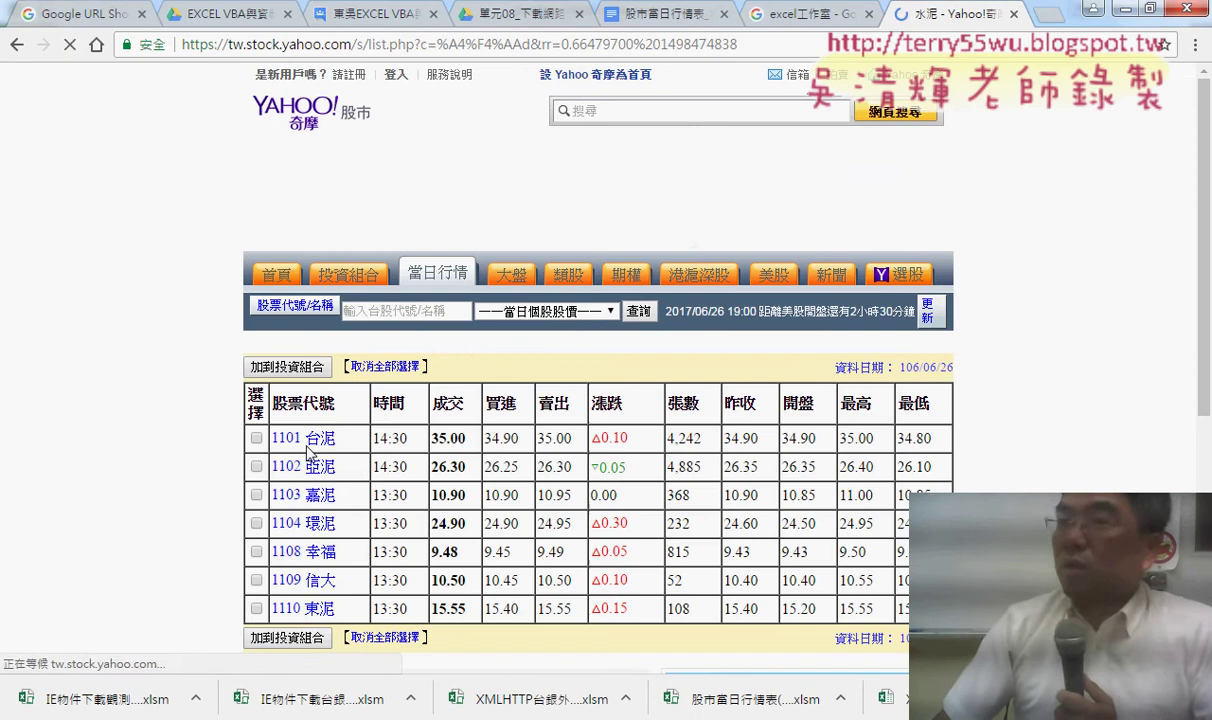
pyautogui.scroll(-1, 945, 456)
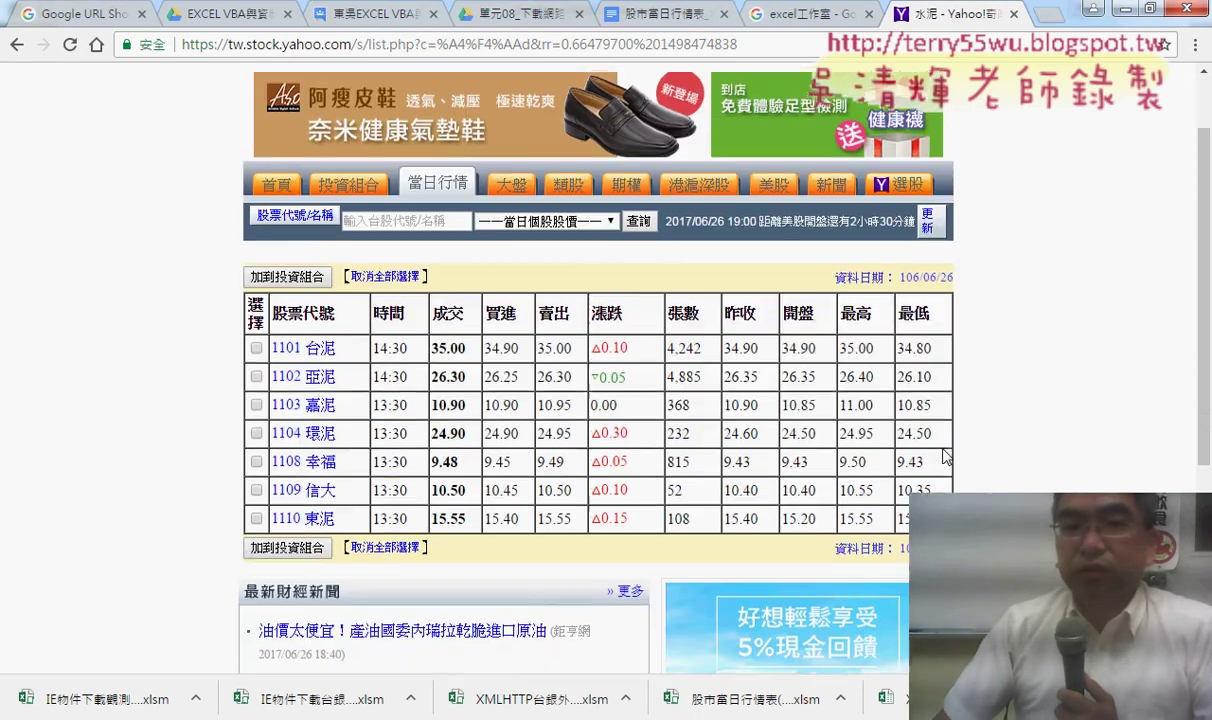
# Step: Copy the 水泥 quote page address and return to the Excel workbook
pyautogui.click(591, 44)
pyautogui.rightClick(626, 44)
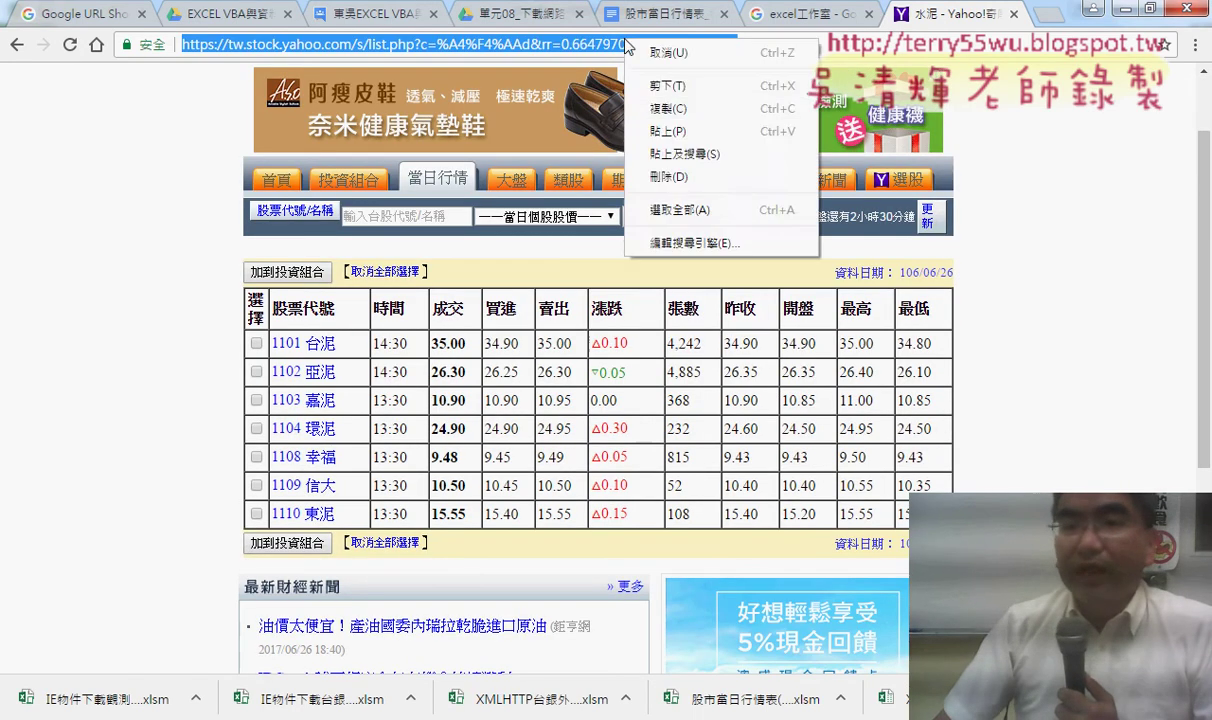
pyautogui.click(667, 108)
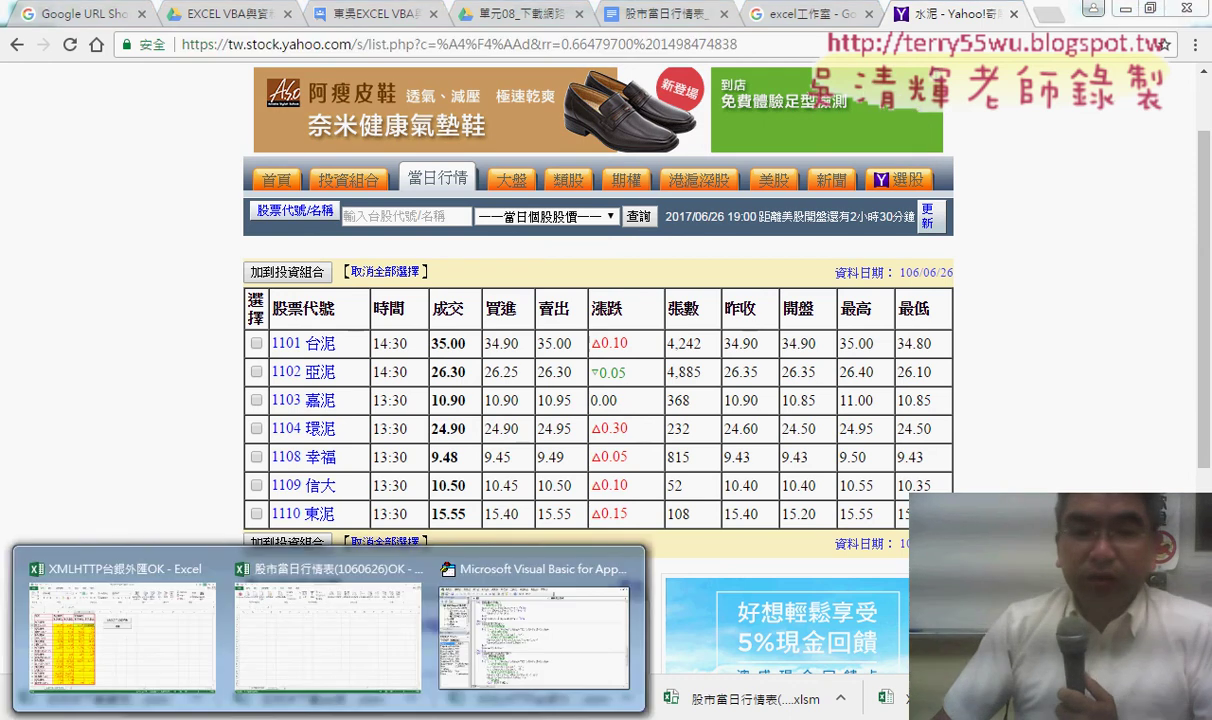
pyautogui.click(325, 620)
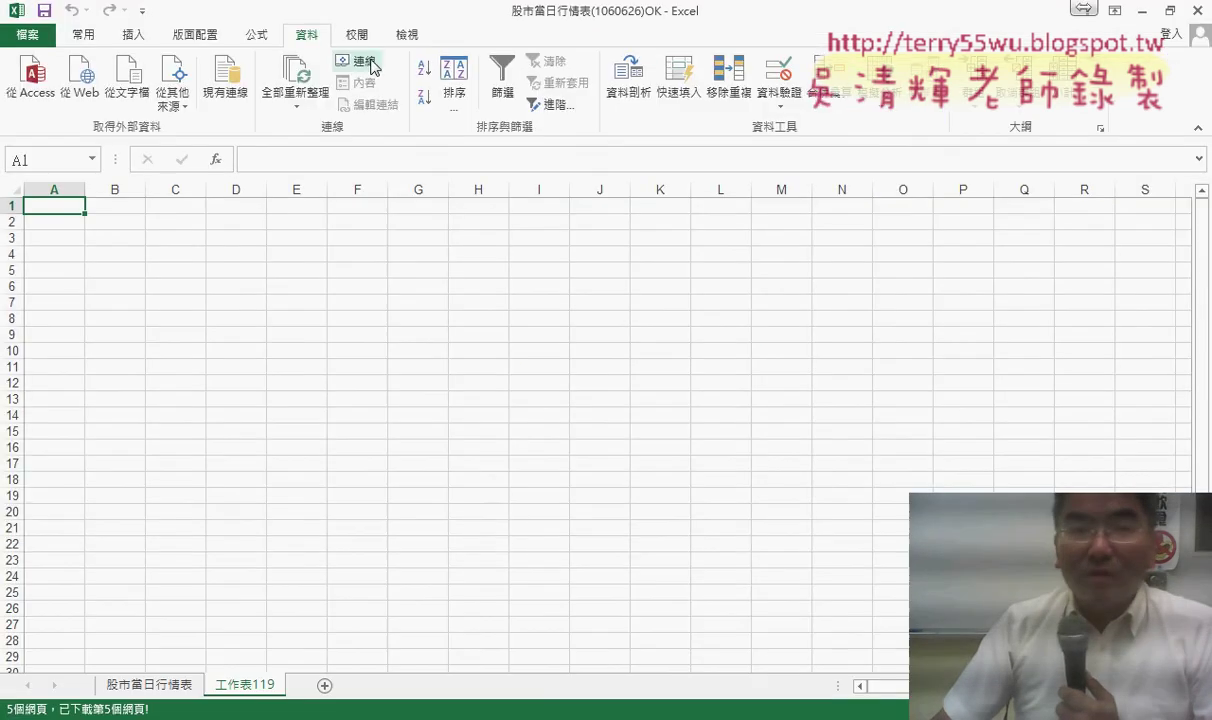
# Step: Start a 從 Web query, paste the Yahoo 水泥 quote address, and load it with 到(G)
pyautogui.click(79, 78)
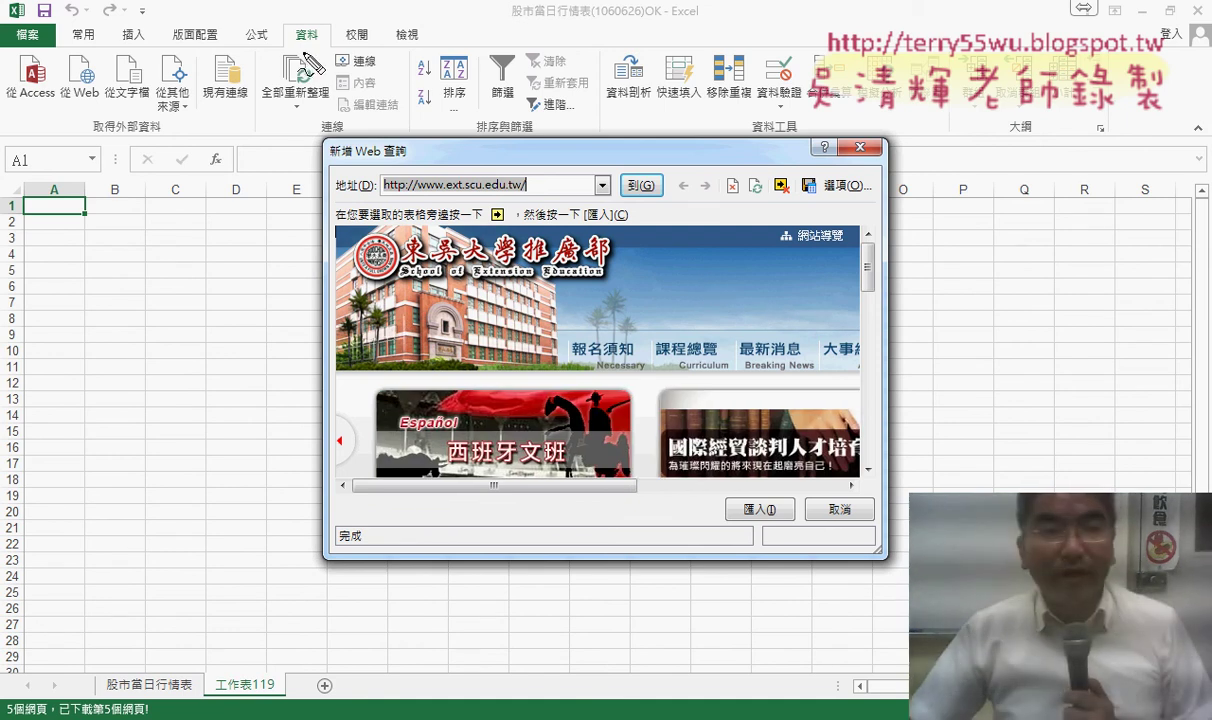
pyautogui.moveTo(300, 20); pyautogui.dragTo(314, 30)
pyautogui.moveTo(82, 112); pyautogui.dragTo(76, 110)
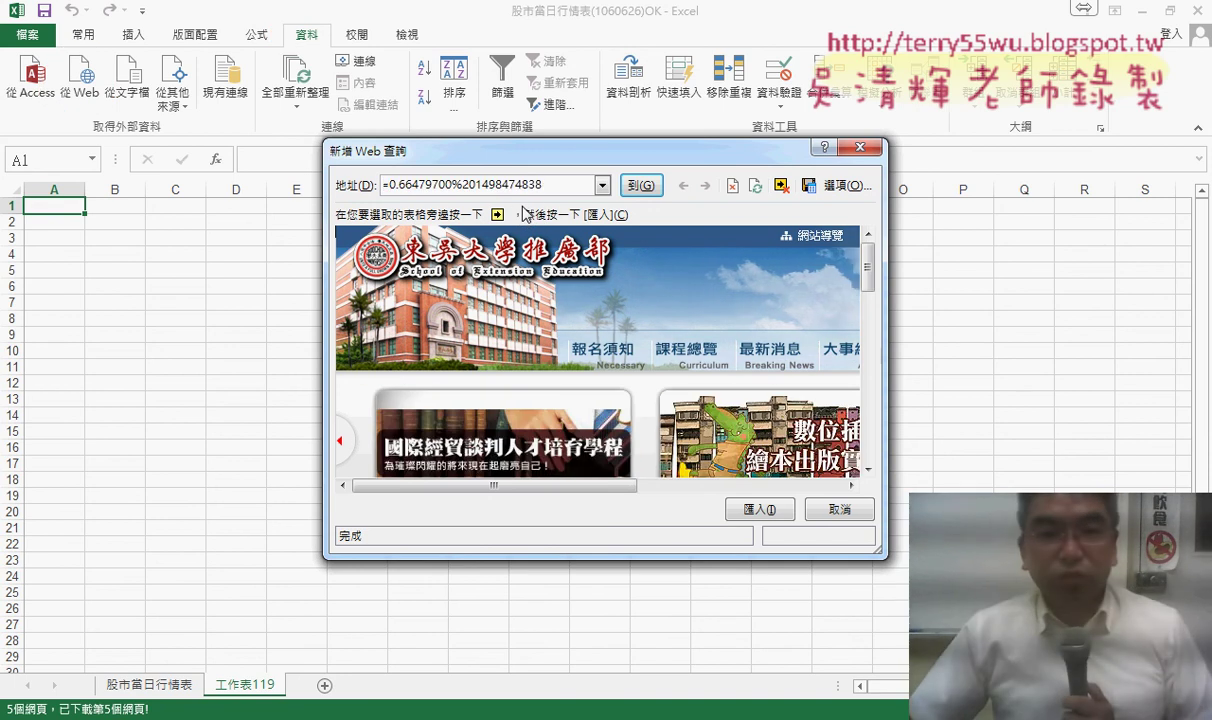
pyautogui.press('Home')
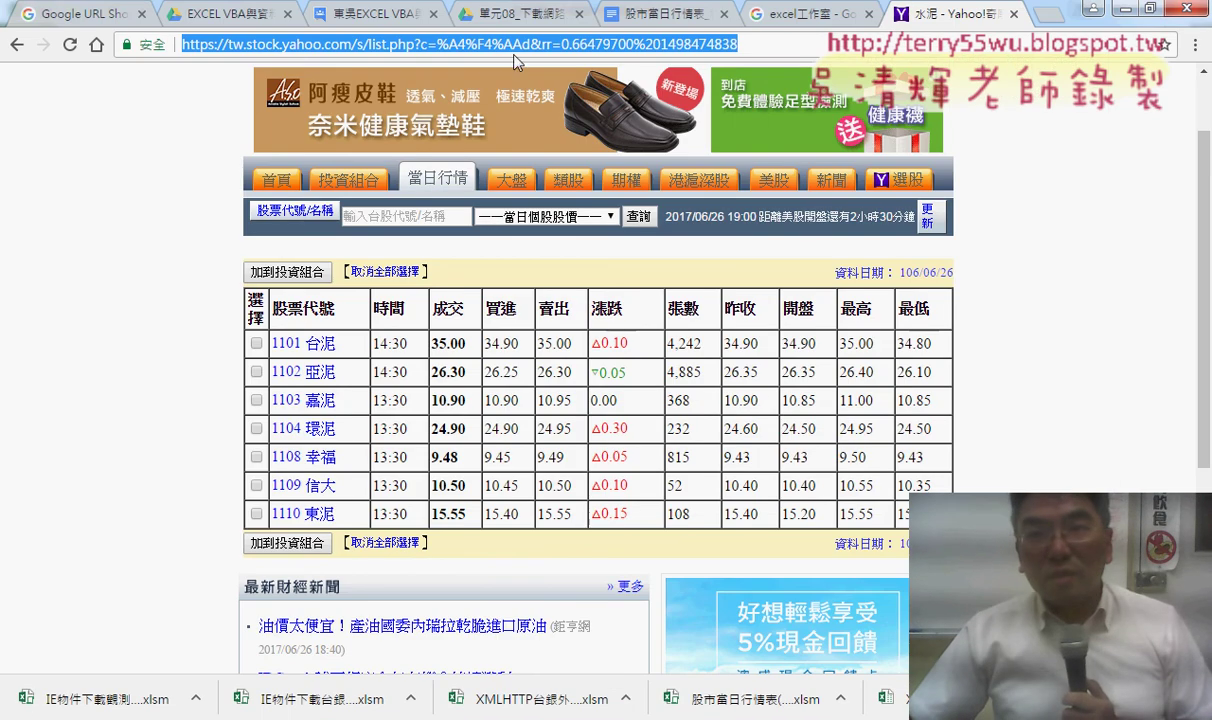
pyautogui.click(1122, 10)
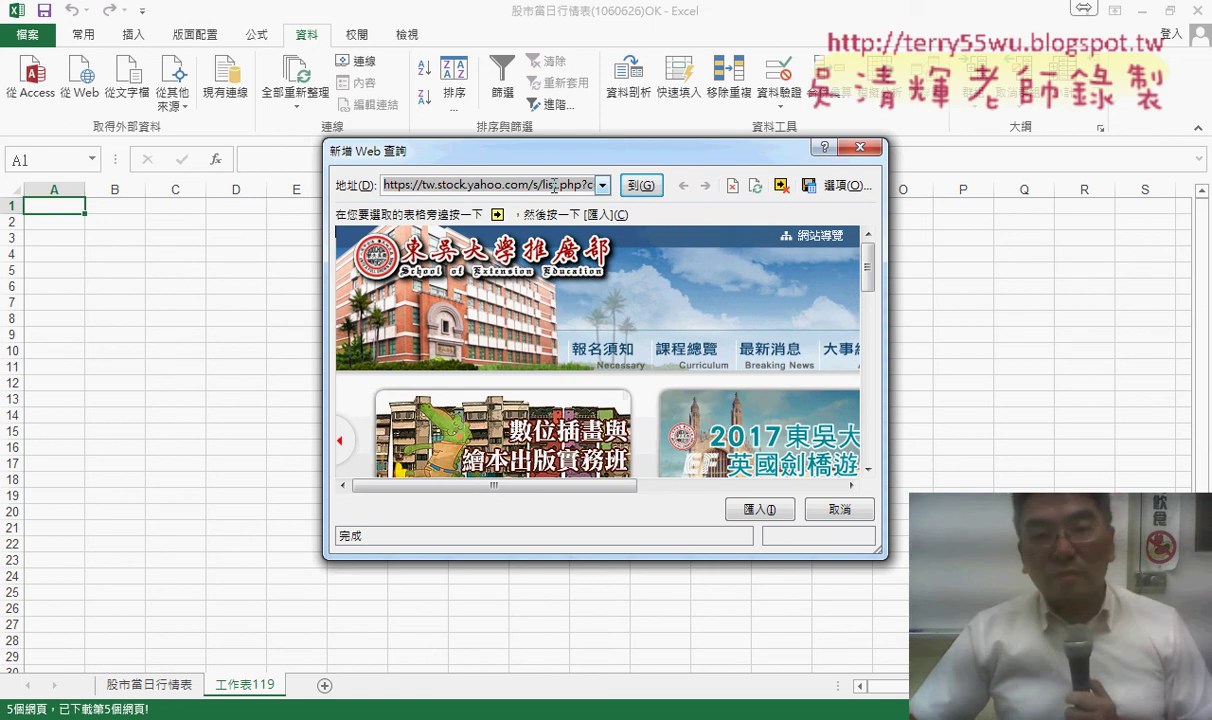
pyautogui.click(645, 186)
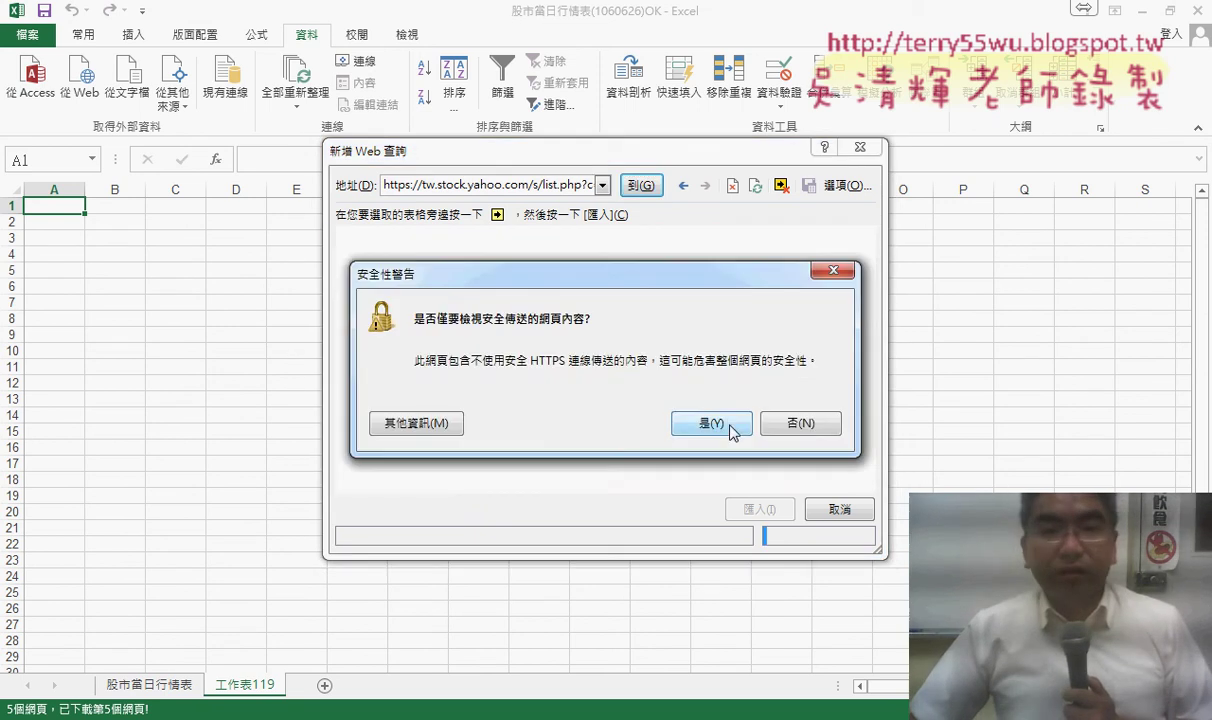
# Step: Allow the insecure content, enlarge the query window, and mark the table-picker arrows
pyautogui.click(690, 404)
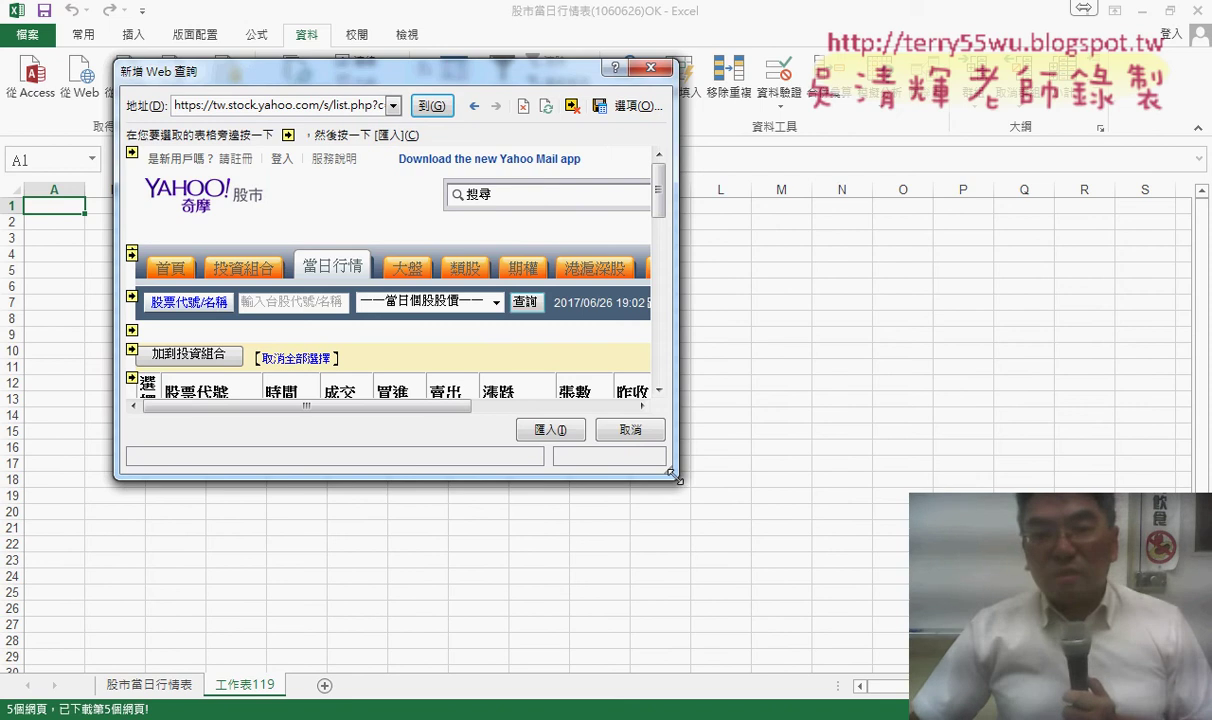
pyautogui.moveTo(673, 478); pyautogui.dragTo(1095, 663)
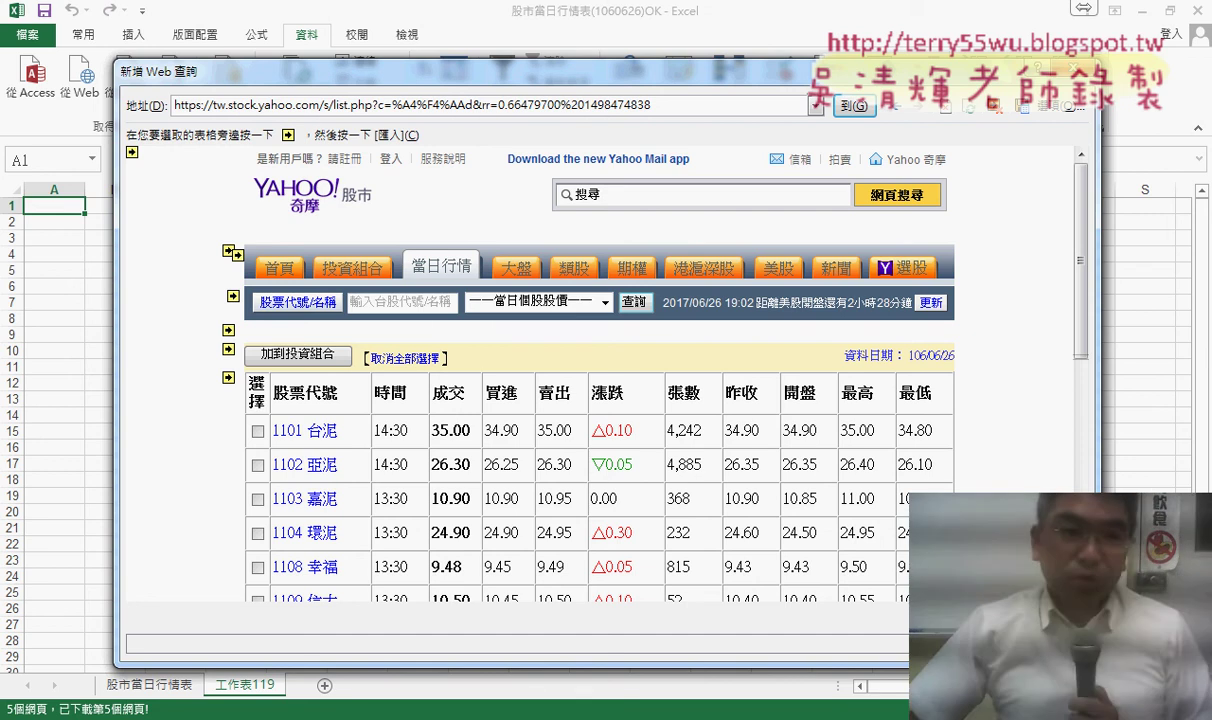
pyautogui.moveTo(60, 108); pyautogui.dragTo(85, 116)
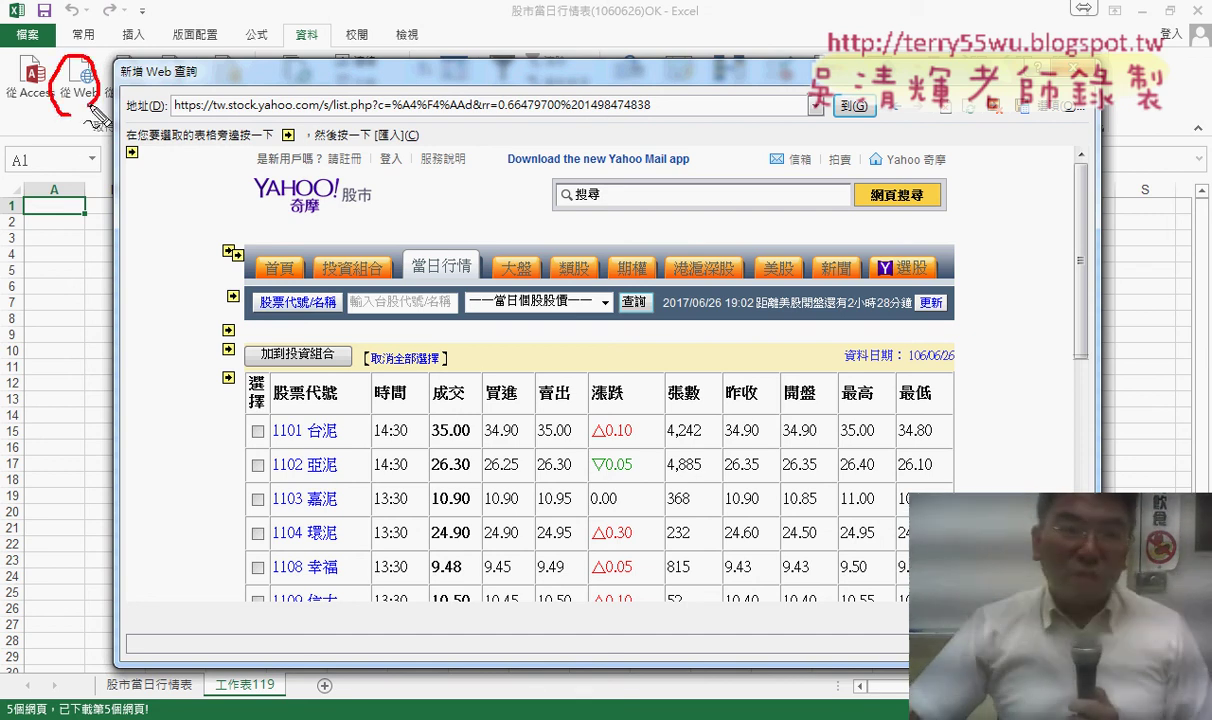
pyautogui.moveTo(296, 26); pyautogui.dragTo(300, 50)
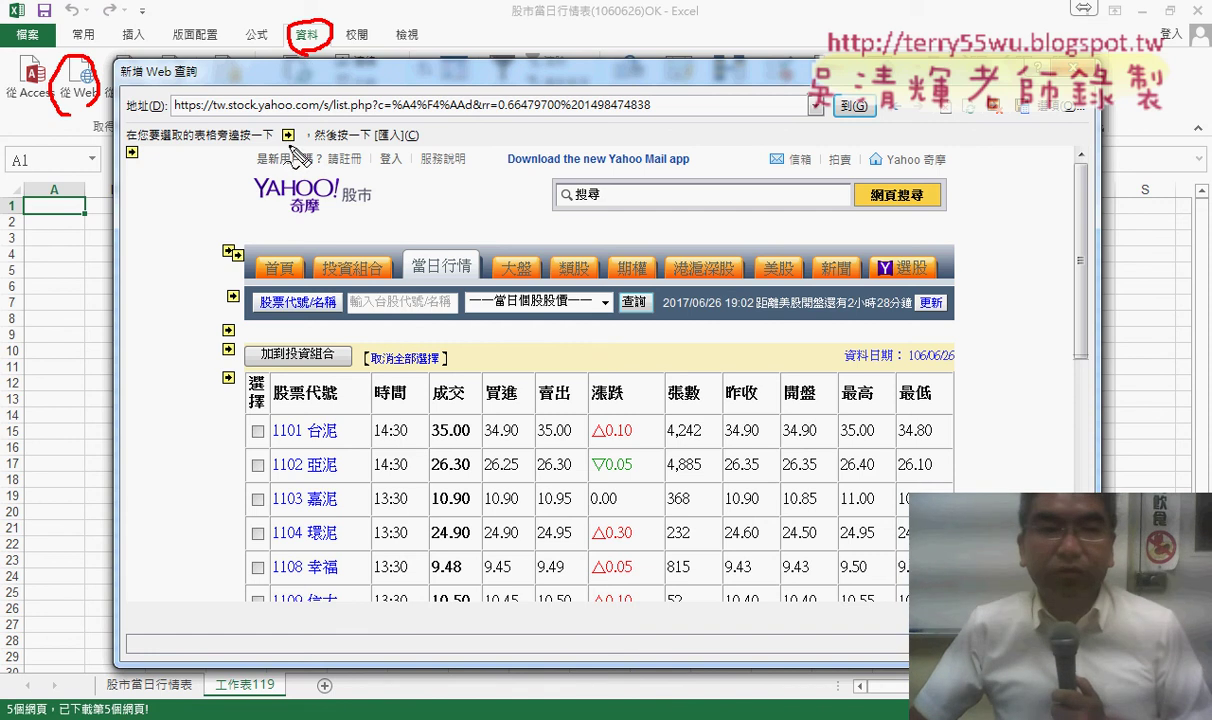
pyautogui.moveTo(295, 158); pyautogui.dragTo(292, 150)
pyautogui.moveTo(125, 162); pyautogui.dragTo(155, 178)
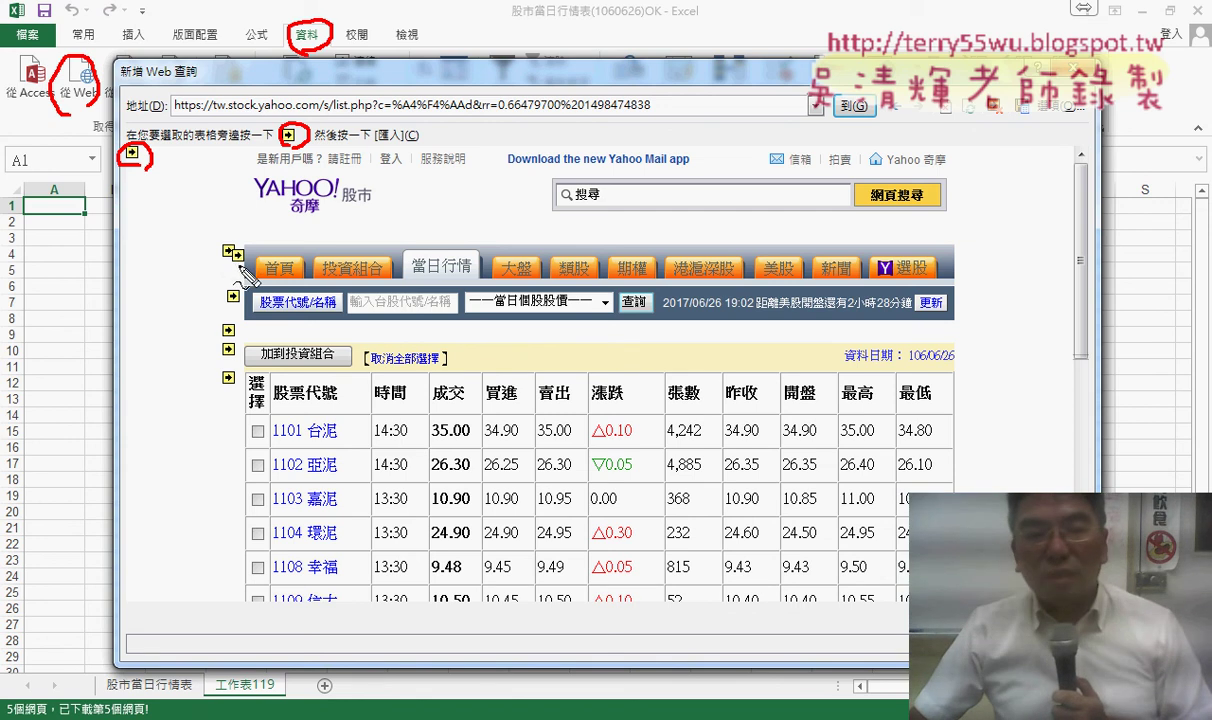
pyautogui.moveTo(232, 238); pyautogui.dragTo(240, 300)
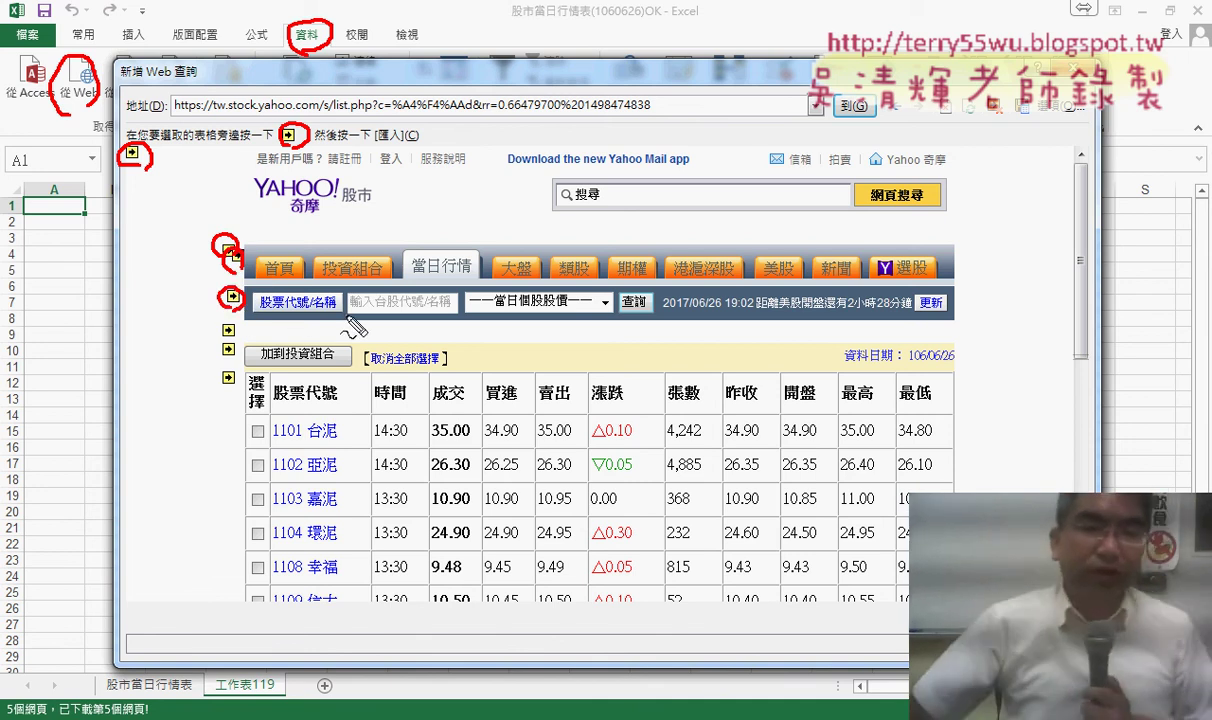
pyautogui.press('Escape')
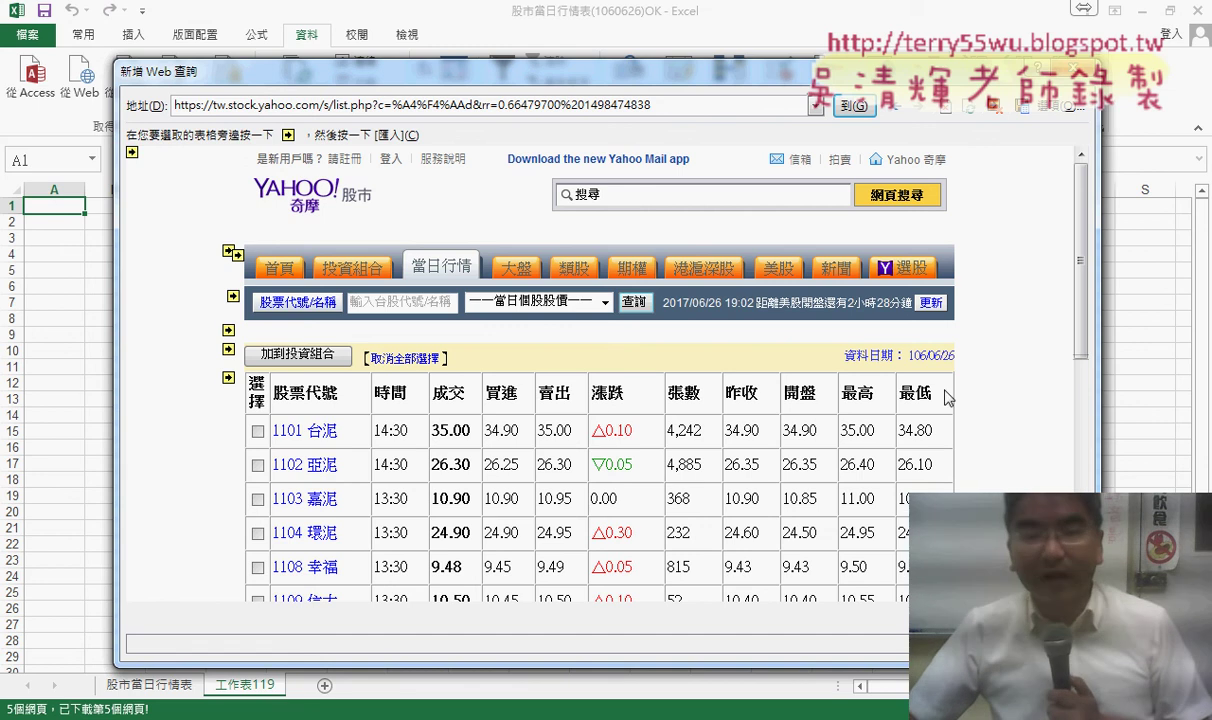
# Step: Tick the 水泥 stock quote table's yellow arrow and shift the web query window right
pyautogui.click(228, 377)
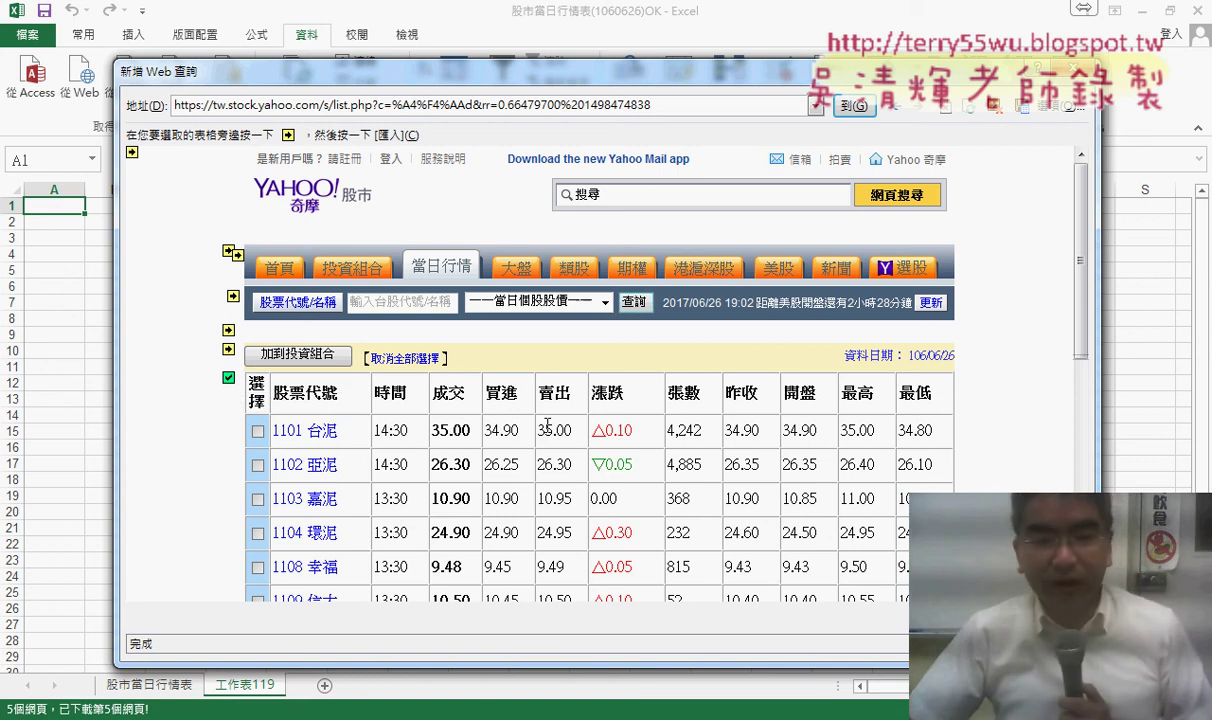
pyautogui.moveTo(245, 365)
pyautogui.mouseDown()
pyautogui.moveTo(212, 395)
pyautogui.moveTo(233, 418)
pyautogui.mouseUp()
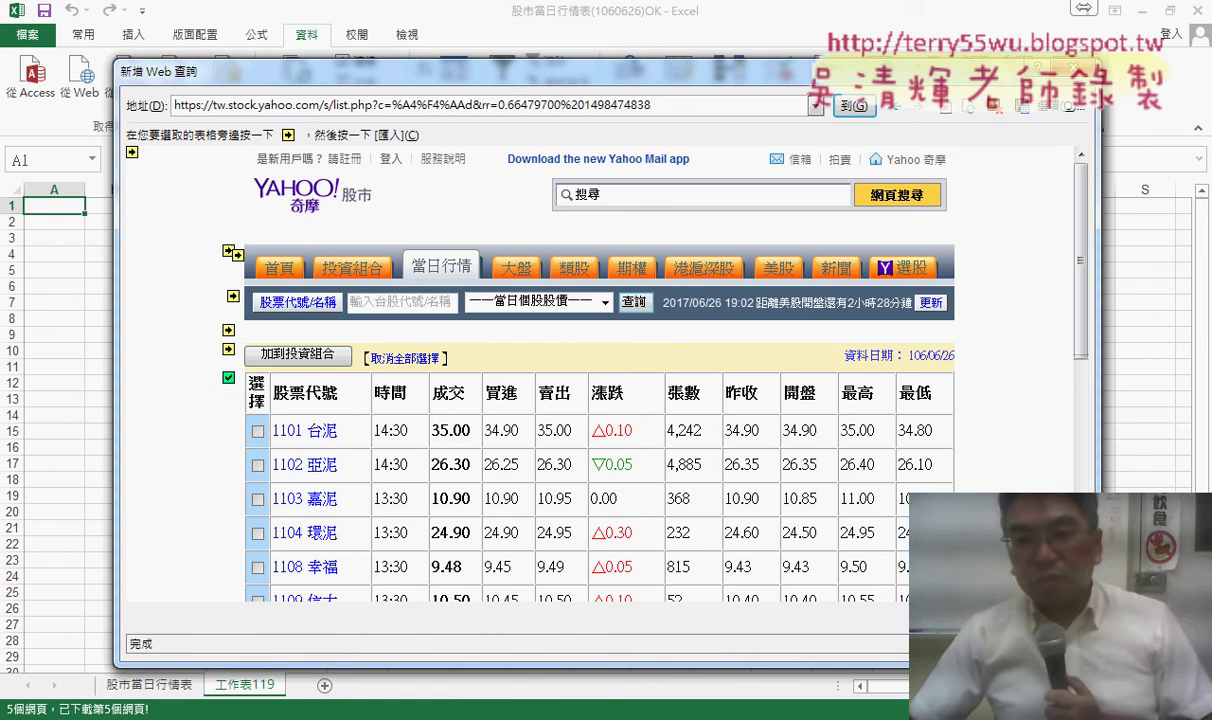
pyautogui.moveTo(1087, 315); pyautogui.dragTo(1090, 392)
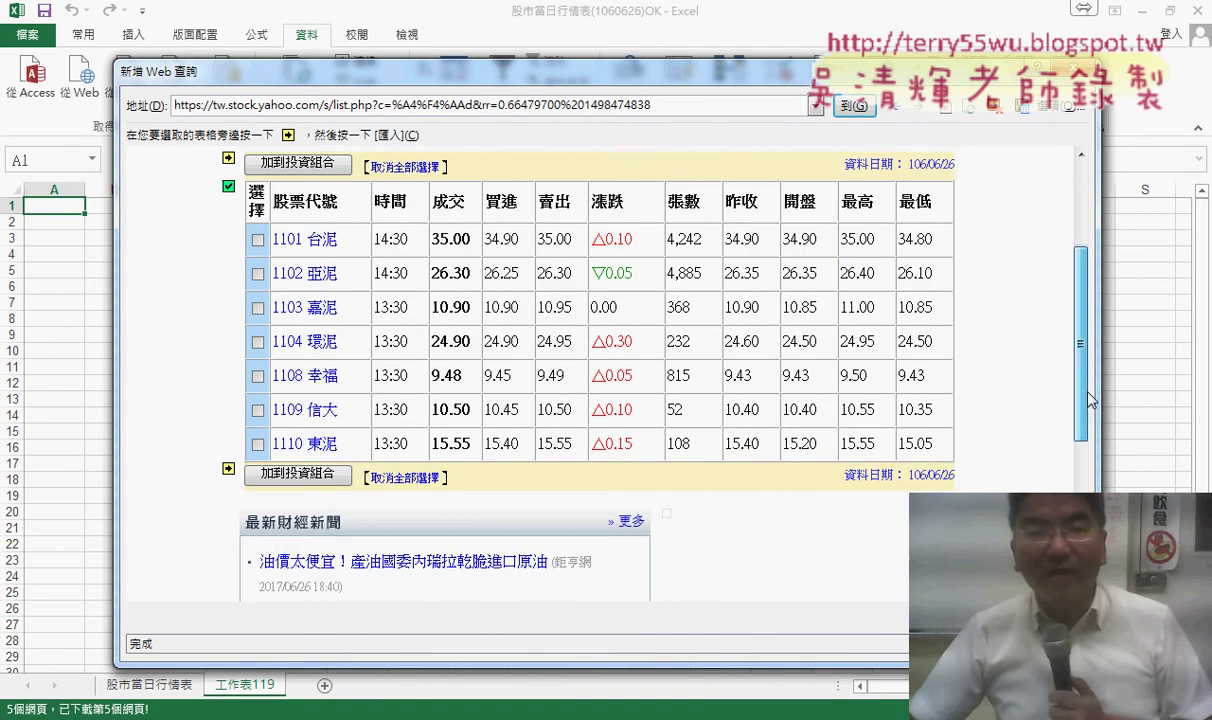
pyautogui.moveTo(549, 89); pyautogui.dragTo(643, 85)
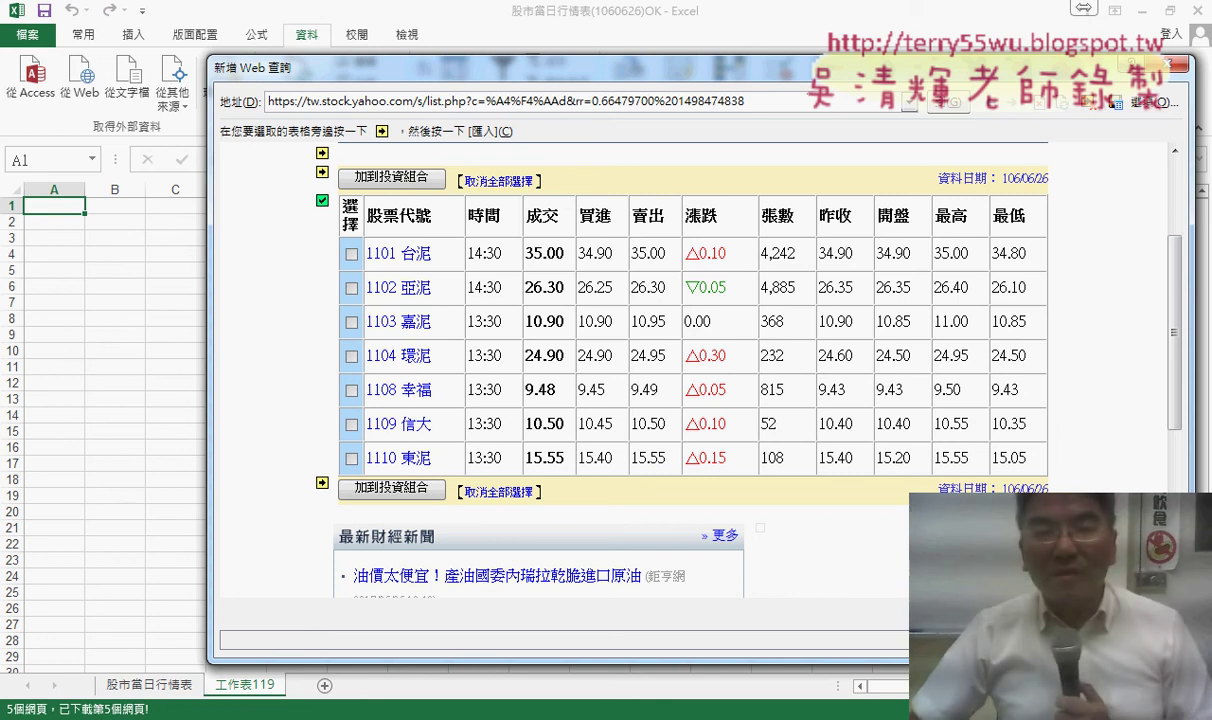
pyautogui.moveTo(330, 188)
pyautogui.mouseDown()
pyautogui.moveTo(305, 205)
pyautogui.moveTo(332, 190)
pyautogui.mouseUp()
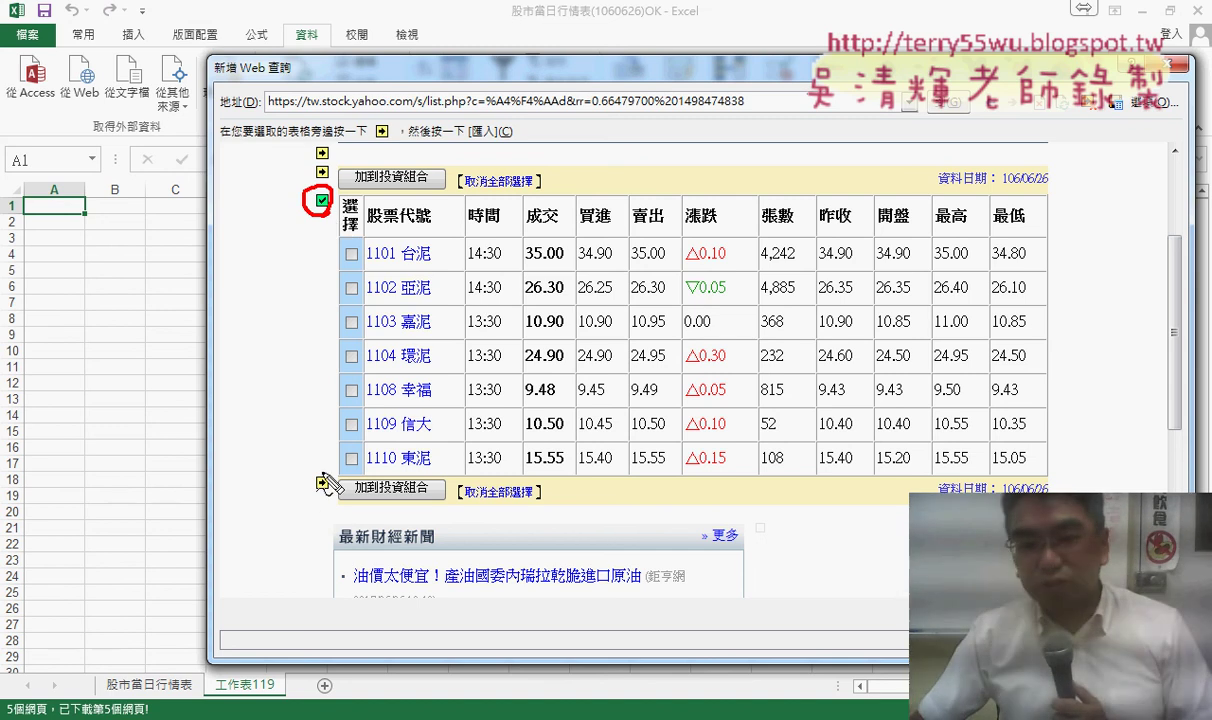
# Step: Mark the table's last row, clear annotations, and import to =$A$1 via 匯入資料
pyautogui.moveTo(298, 450)
pyautogui.mouseDown()
pyautogui.moveTo(298, 520)
pyautogui.moveTo(555, 462)
pyautogui.moveTo(570, 515)
pyautogui.mouseUp()
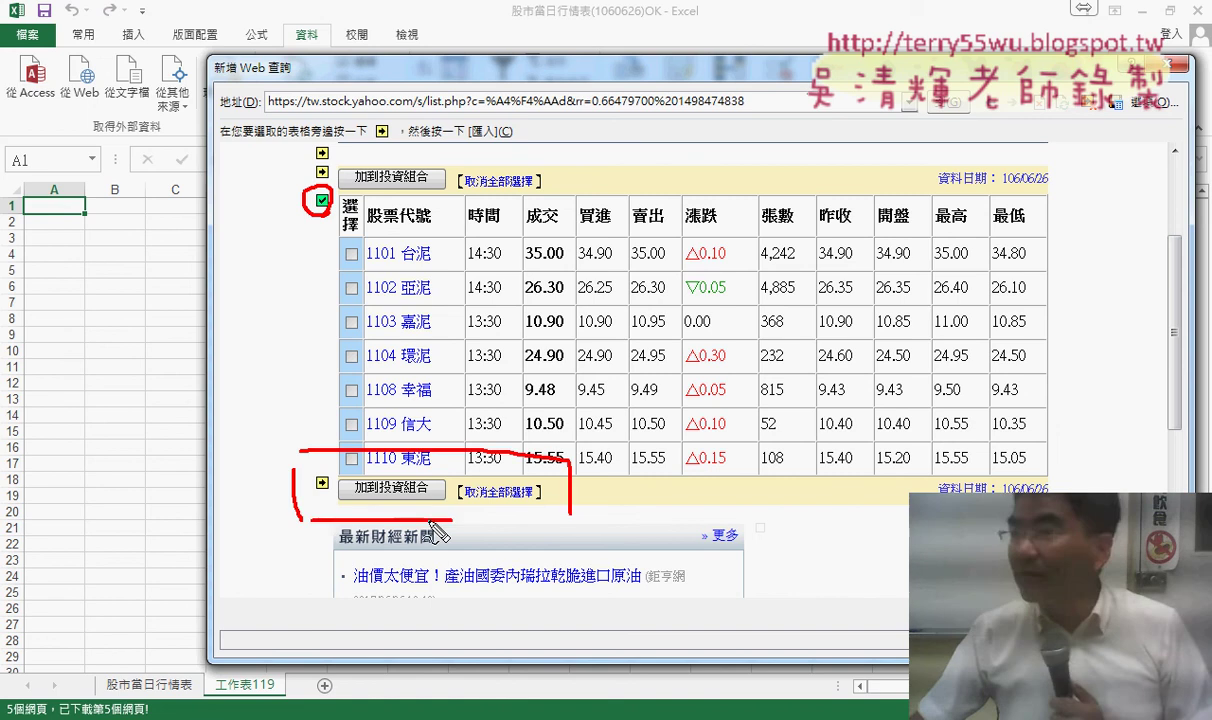
pyautogui.moveTo(298, 518); pyautogui.dragTo(575, 517)
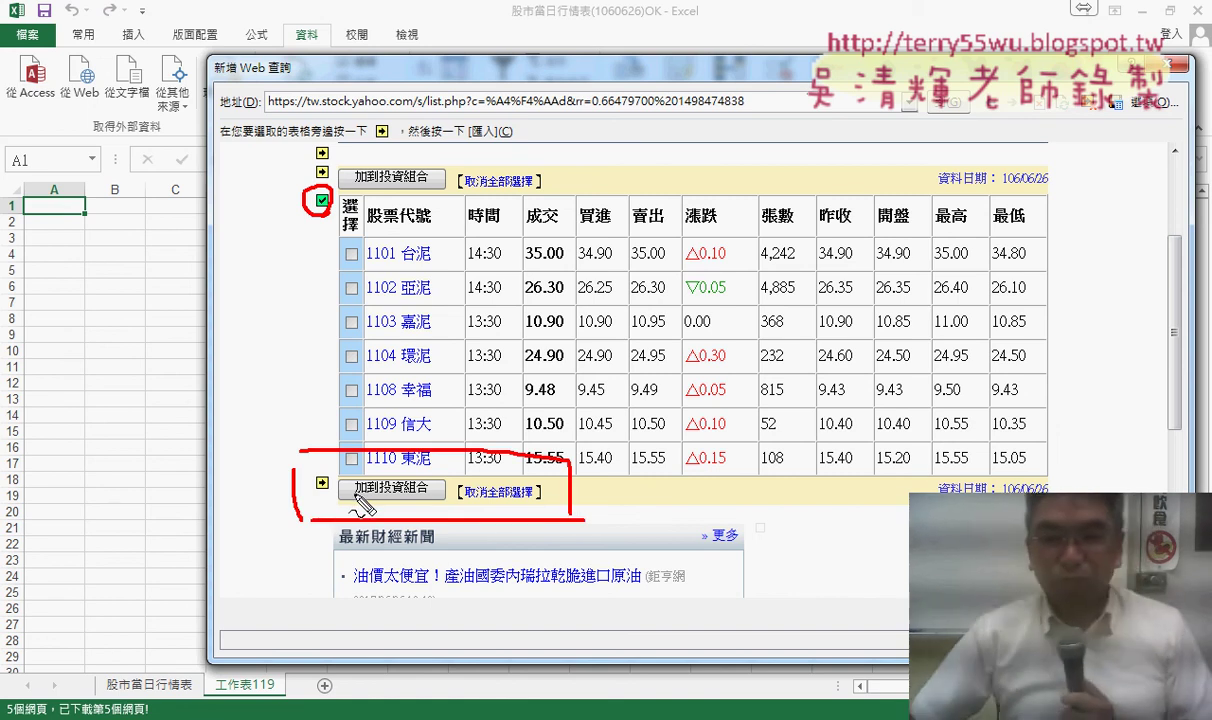
pyautogui.press('Escape')
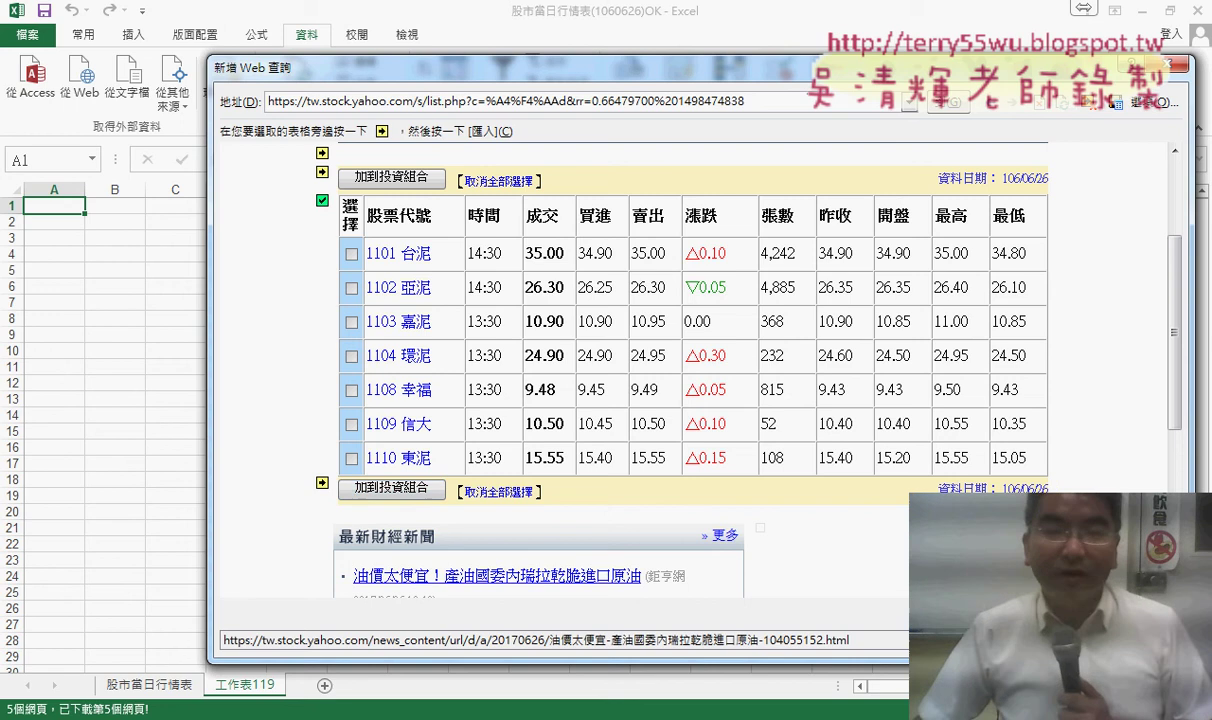
pyautogui.click(1060, 640)
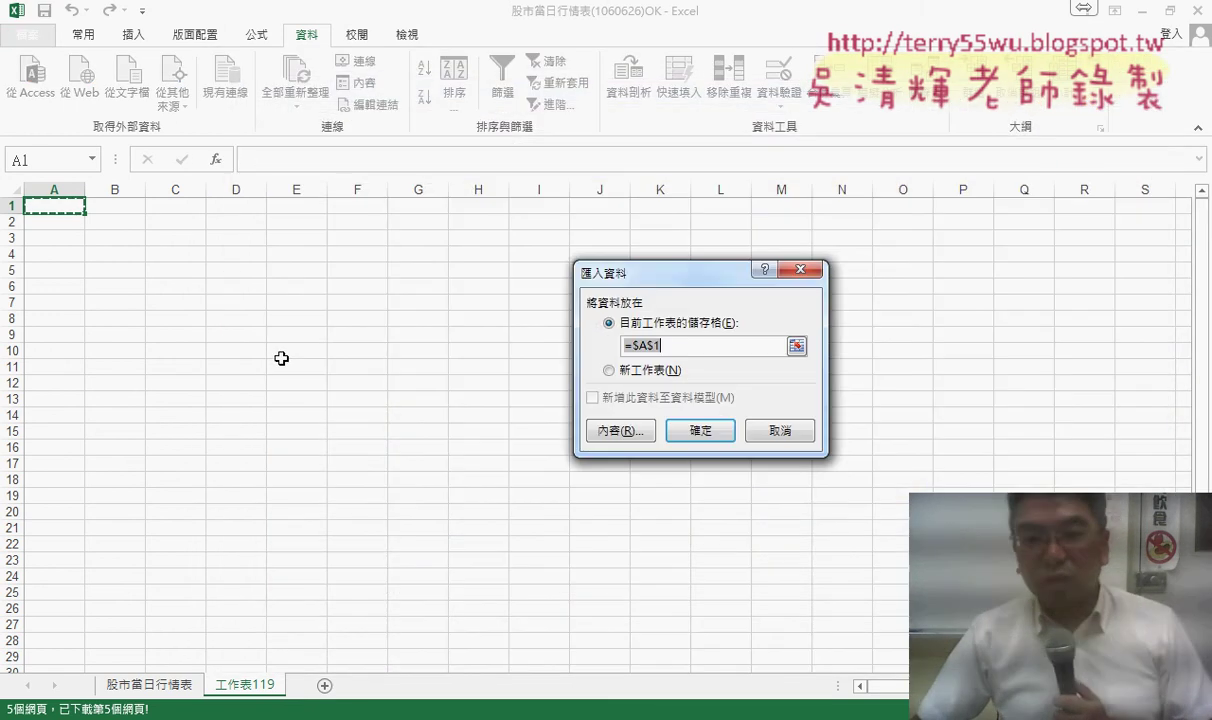
# Step: Import the Yahoo 水泥 quote table at A1 of 工作表119, then clear the on-screen annotations
pyautogui.click(699, 430)
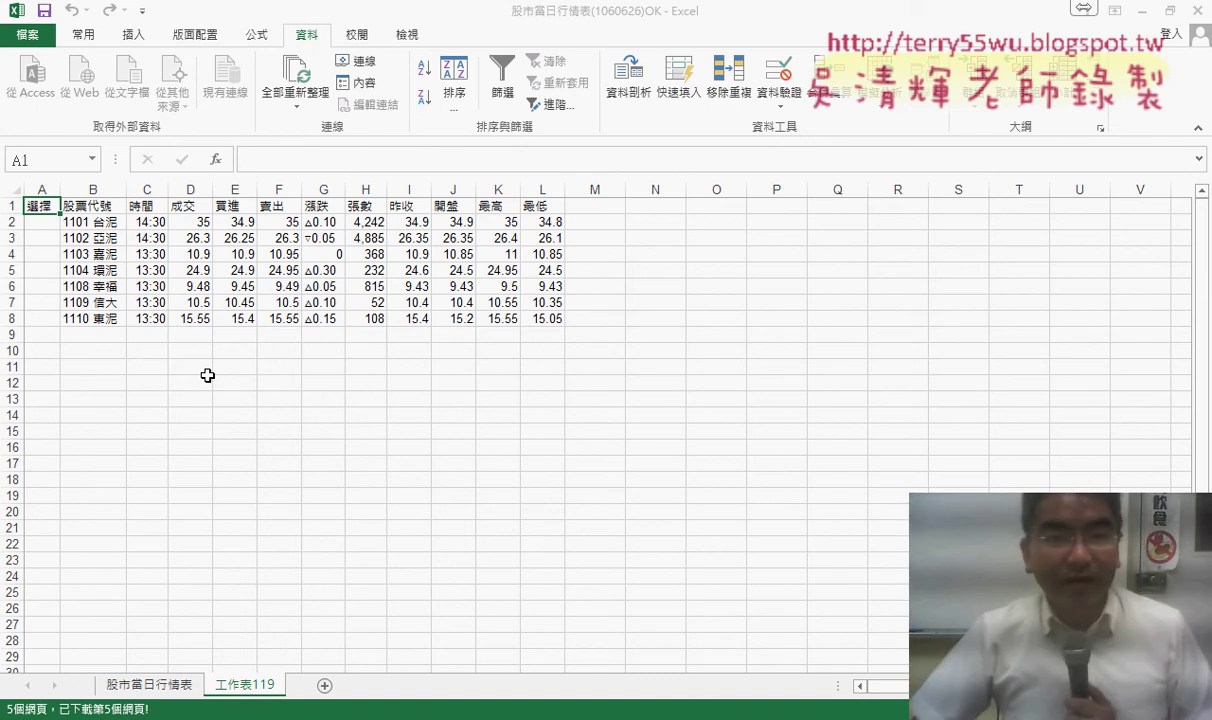
pyautogui.moveTo(292, 56)
pyautogui.mouseDown()
pyautogui.moveTo(320, 36)
pyautogui.moveTo(300, 58)
pyautogui.mouseUp()
pyautogui.moveTo(100, 45)
pyautogui.mouseDown()
pyautogui.moveTo(42, 70)
pyautogui.moveTo(90, 66)
pyautogui.mouseUp()
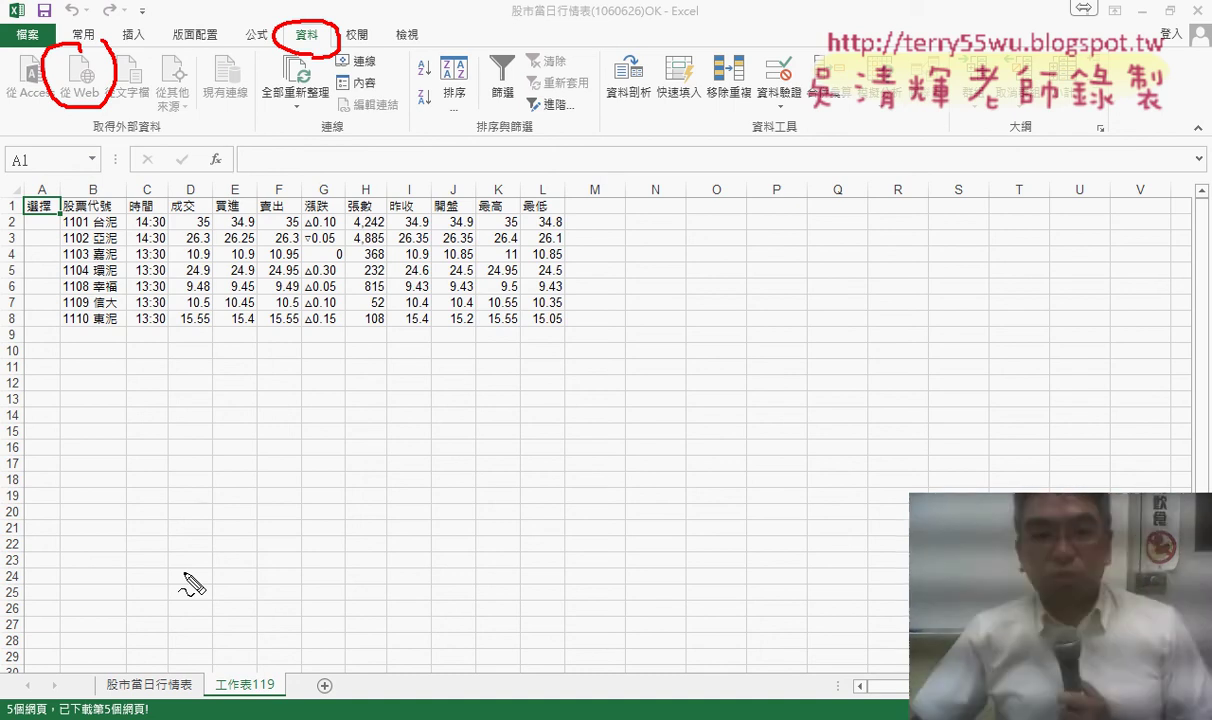
pyautogui.press('Escape')
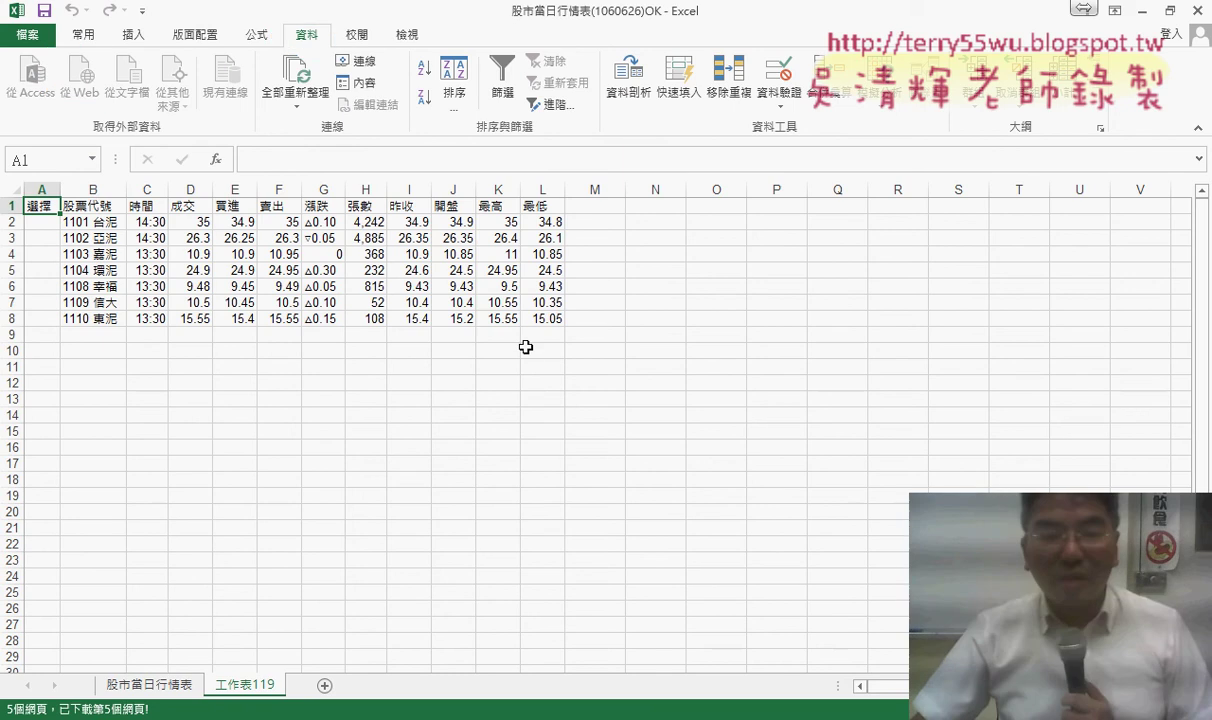
# Step: Add blank sheet 工作表120, enable the 開發人員 tab via Customize Ribbon, then return to the browser
pyautogui.click(325, 685)
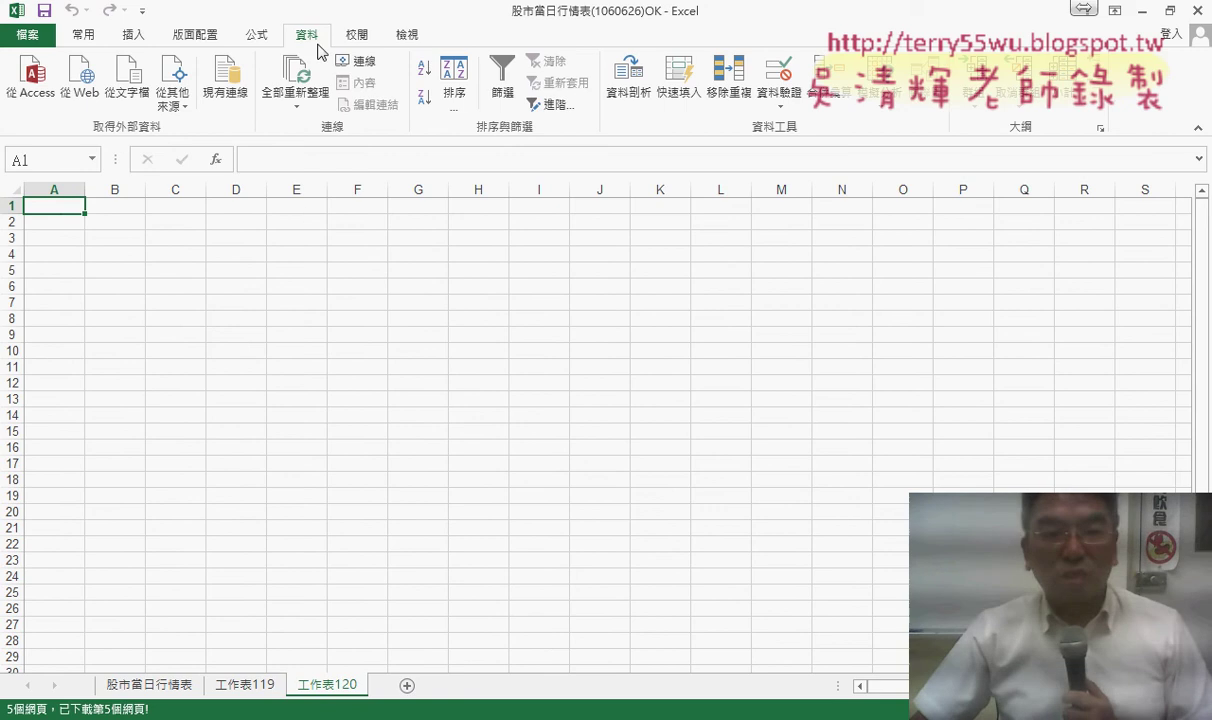
pyautogui.click(142, 10)
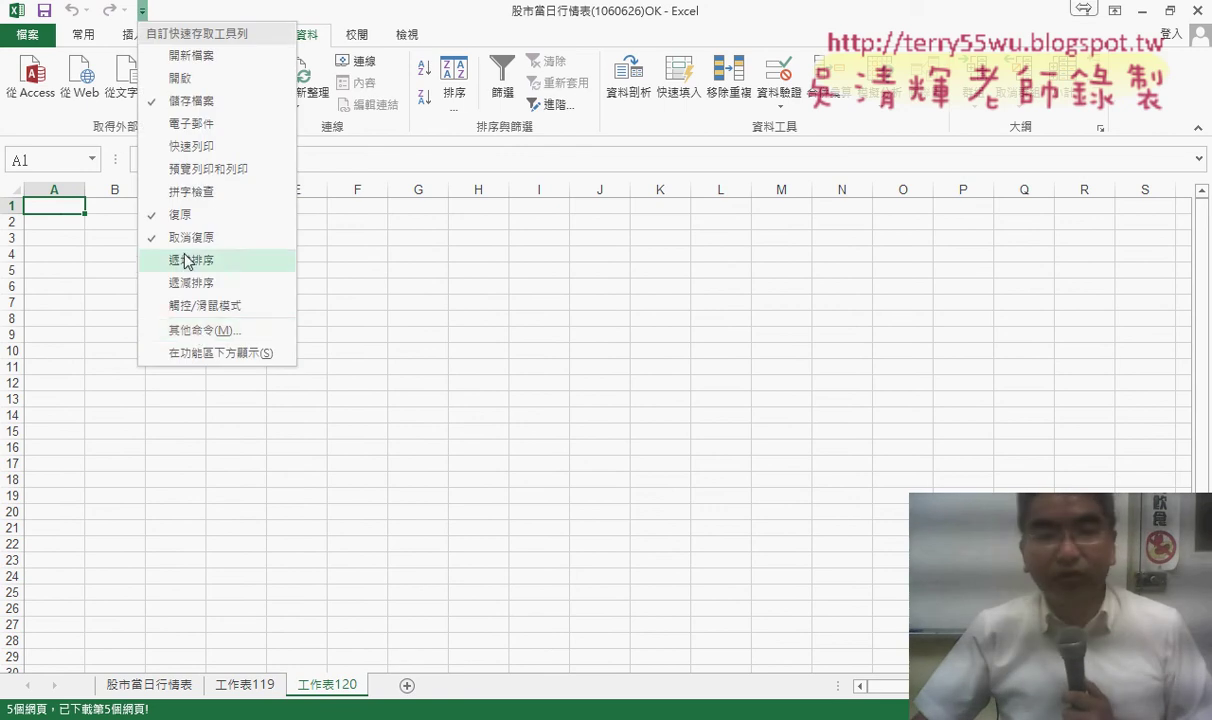
pyautogui.click(199, 338)
pyautogui.click(265, 243)
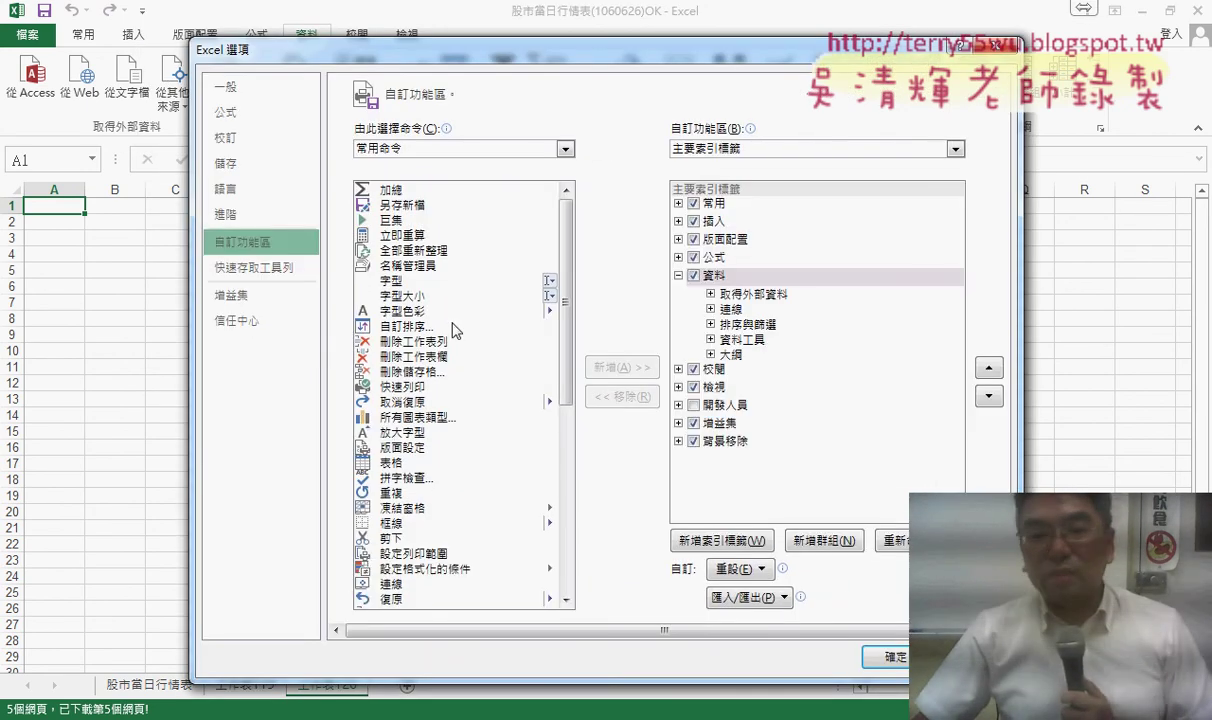
pyautogui.click(693, 404)
pyautogui.click(895, 657)
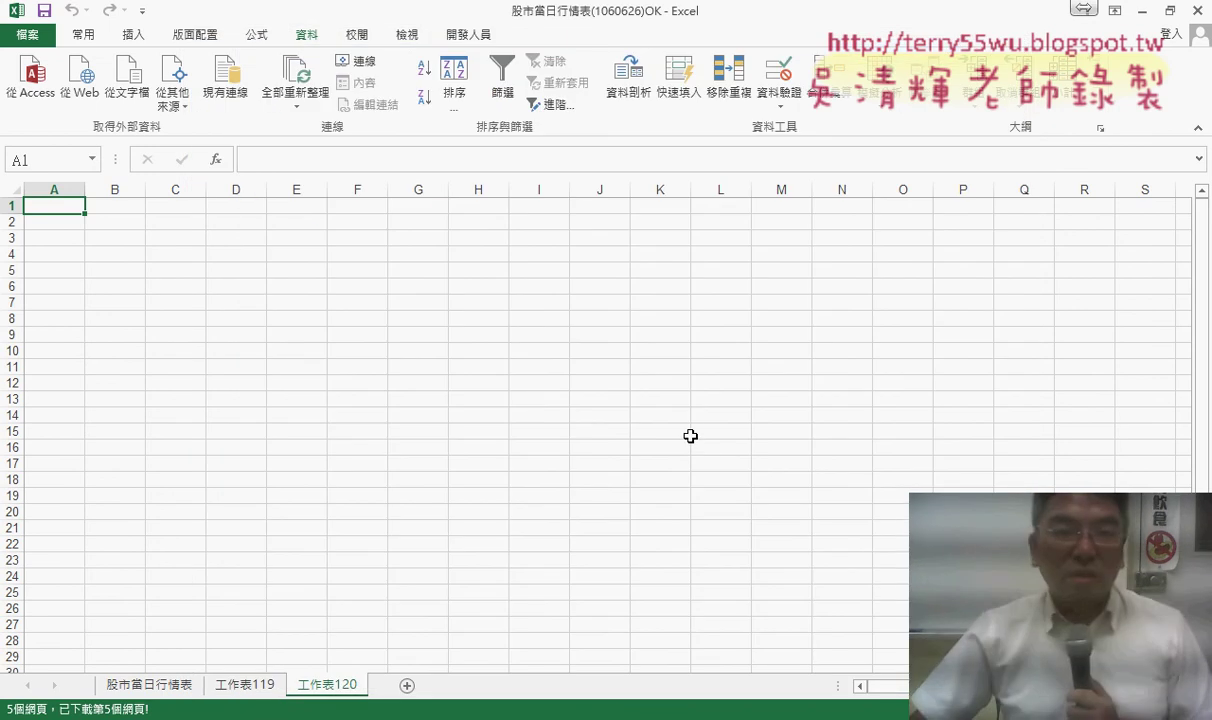
pyautogui.click(442, 38)
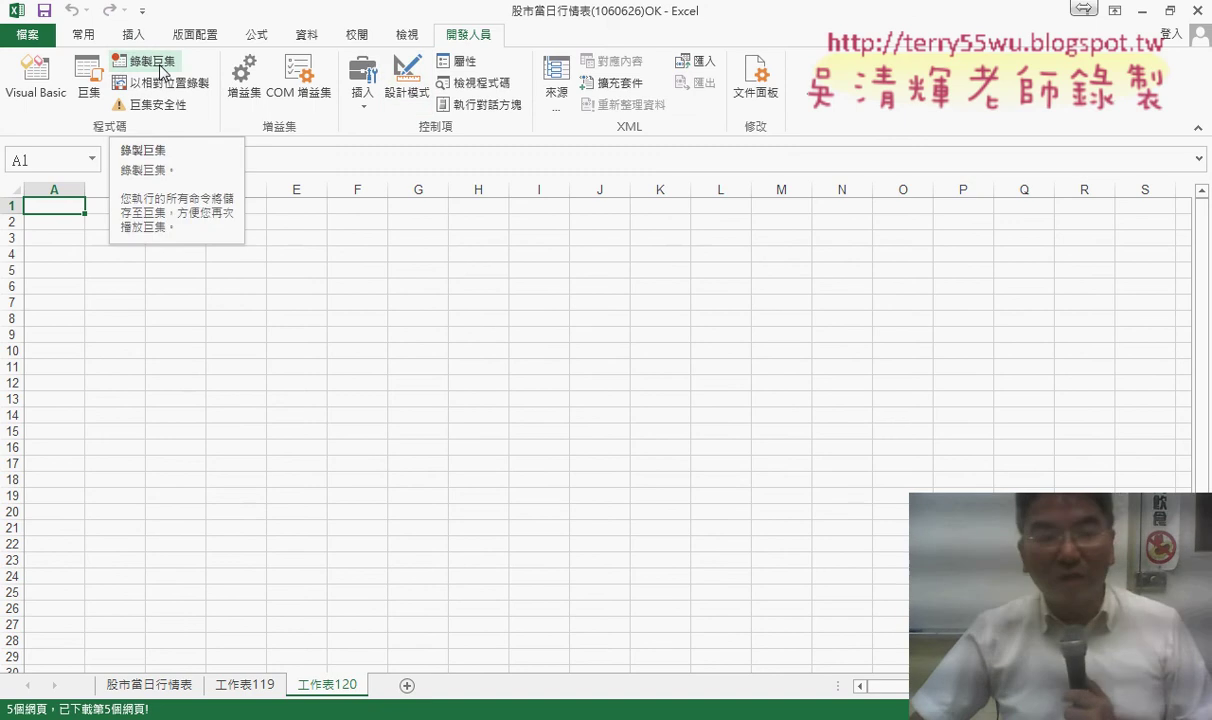
pyautogui.hotkey('alt', 'Tab')
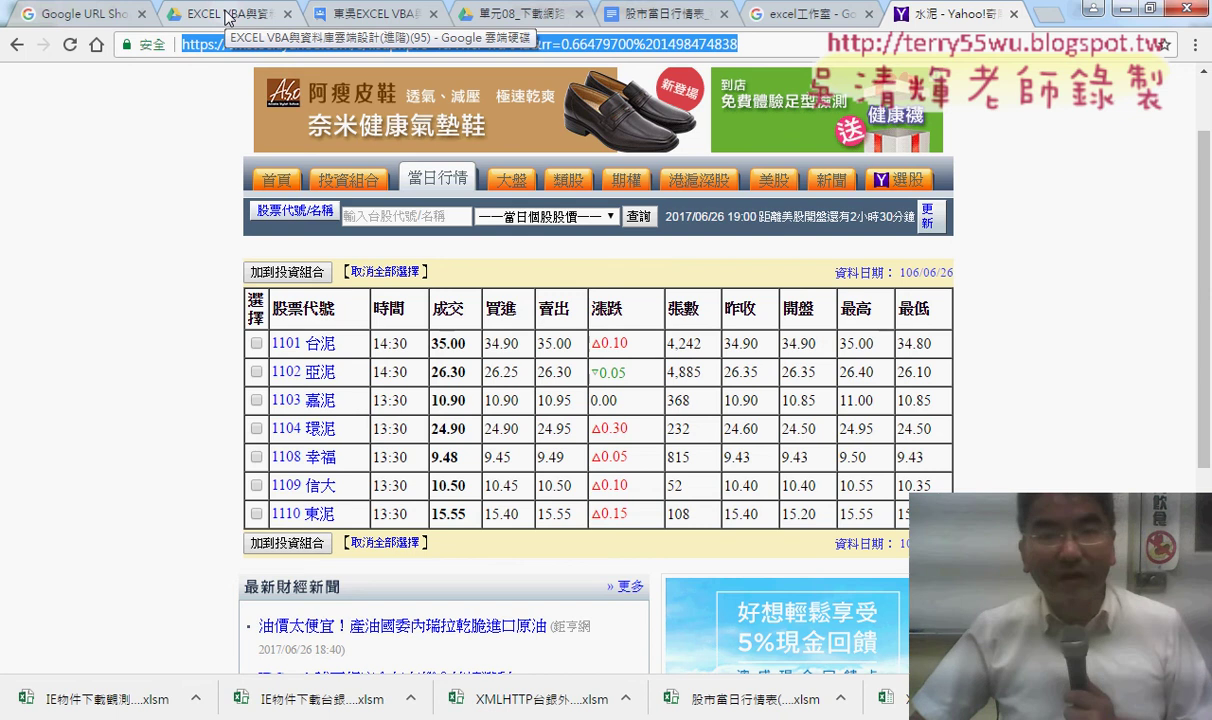
# Step: Open the 股市當日行情表_程式碼 code document from the course Google Drive folder
pyautogui.click(517, 16)
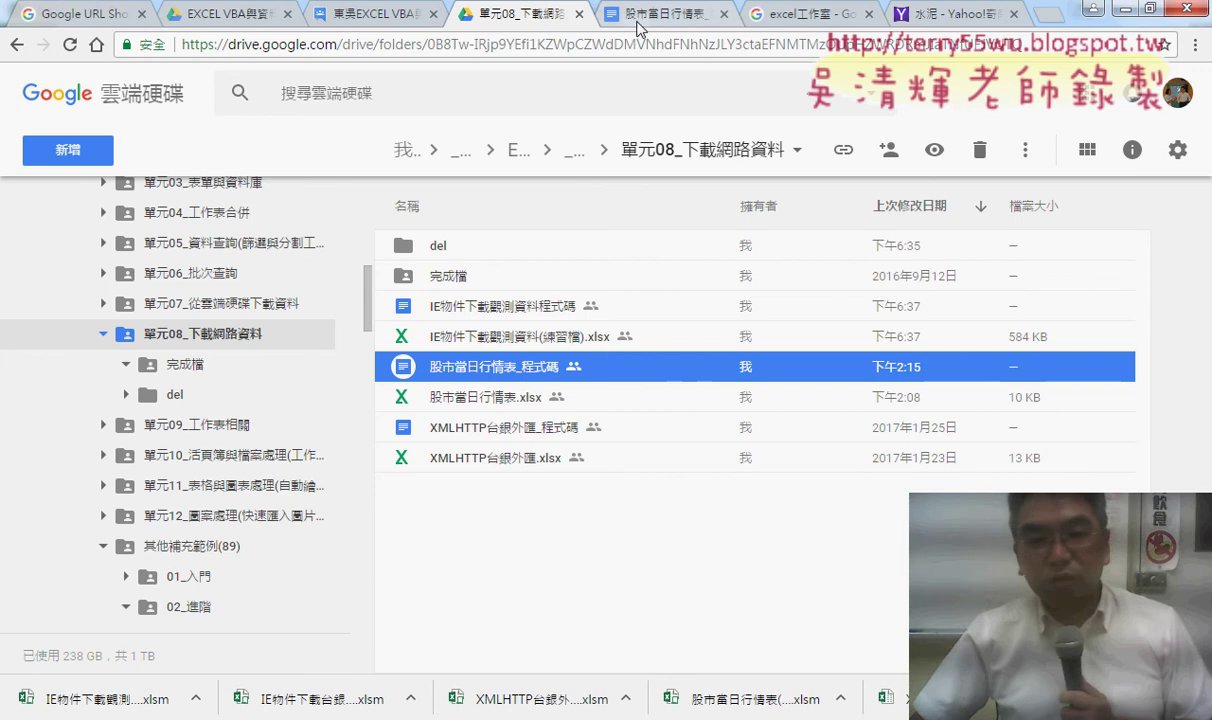
pyautogui.doubleClick(558, 367)
pyautogui.scroll(3, 880, 490)
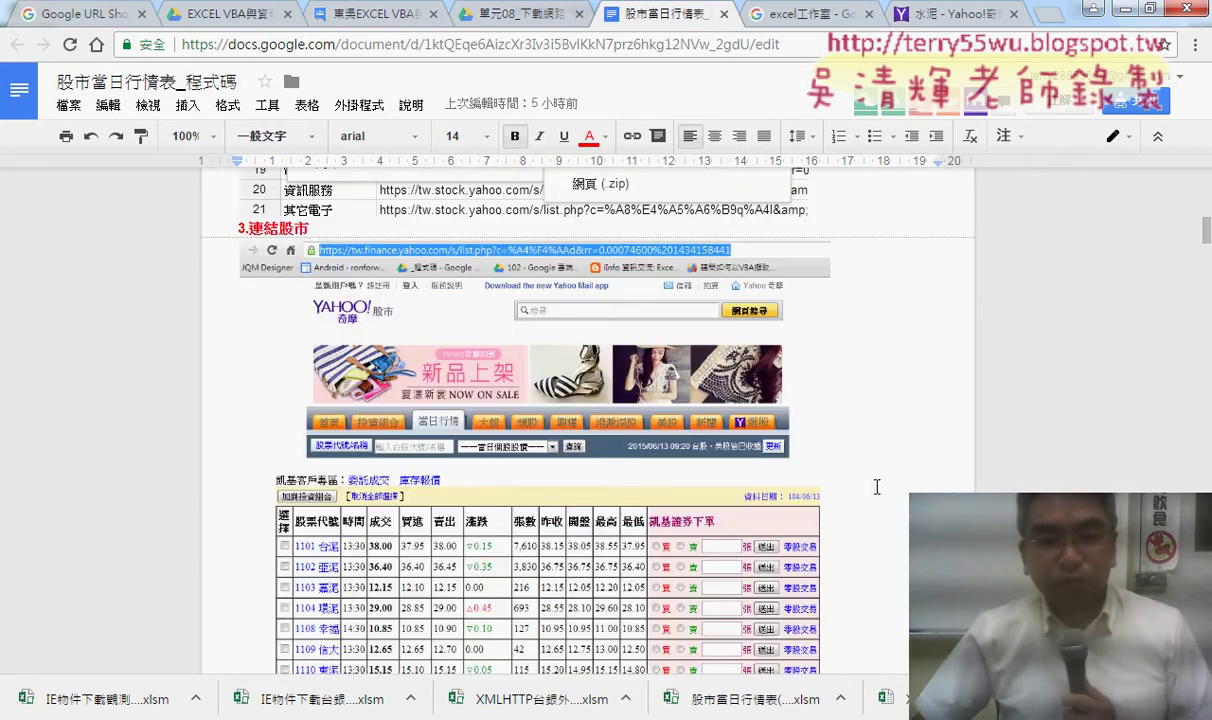
pyautogui.scroll(3, 890, 485)
pyautogui.scroll(3, 900, 483)
pyautogui.scroll(-3, 900, 484)
pyautogui.scroll(-5, 900, 484)
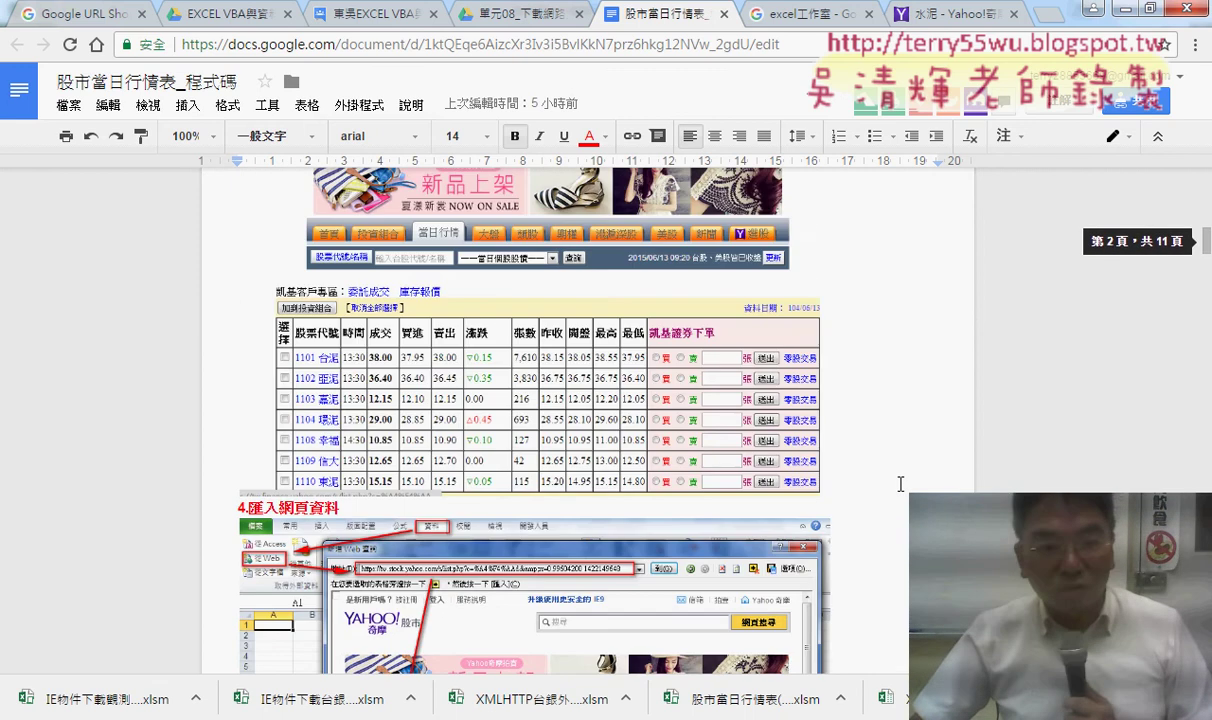
pyautogui.scroll(-5, 900, 484)
pyautogui.scroll(-1, 900, 484)
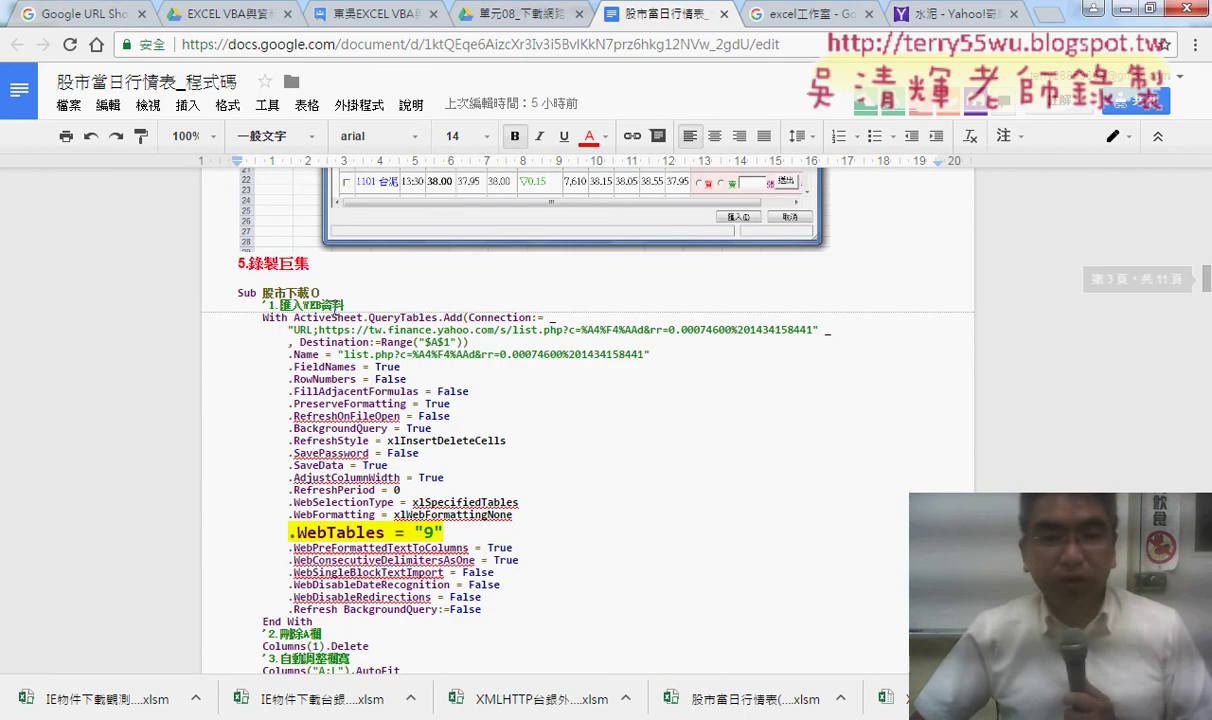
# Step: Highlight the comments 1.匯入WEB資料, 2.刪除A欄, 3.自動調整欄寬 and the Range("A1").Select line
pyautogui.moveTo(264, 306)
pyautogui.mouseDown()
pyautogui.moveTo(345, 305)
pyautogui.moveTo(416, 330)
pyautogui.moveTo(813, 330)
pyautogui.mouseUp()
pyautogui.scroll(-5, 644, 469)
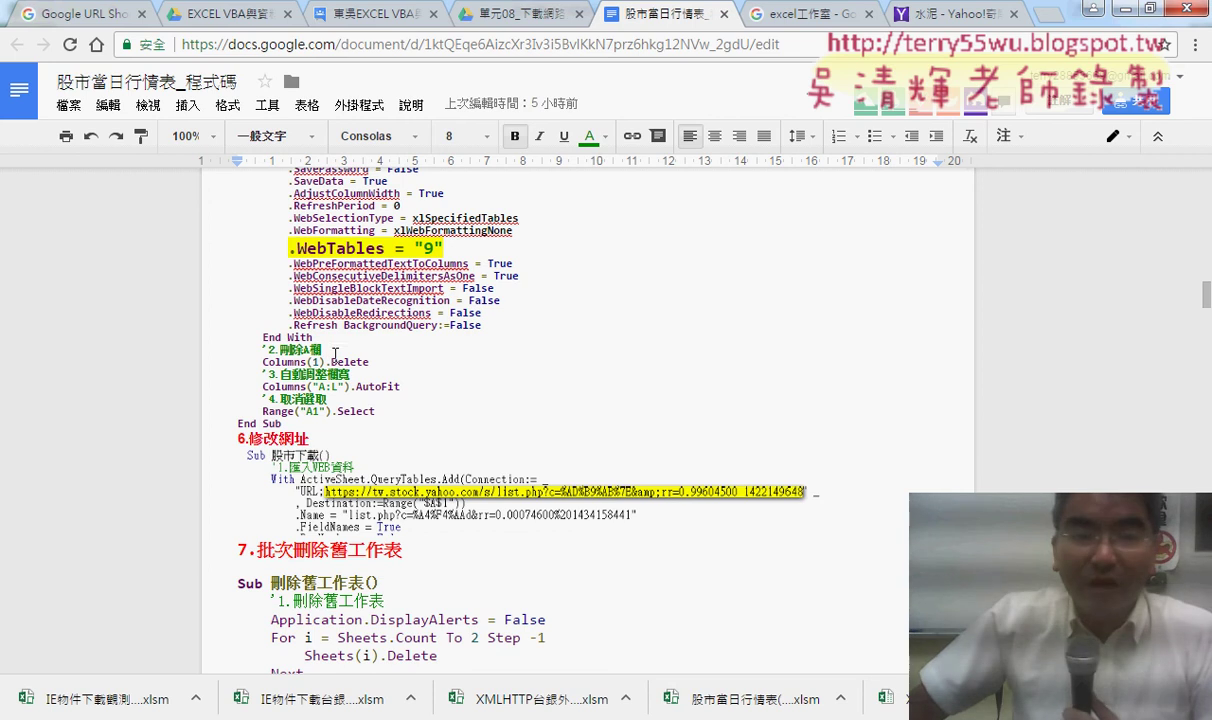
pyautogui.moveTo(335, 353); pyautogui.dragTo(254, 350)
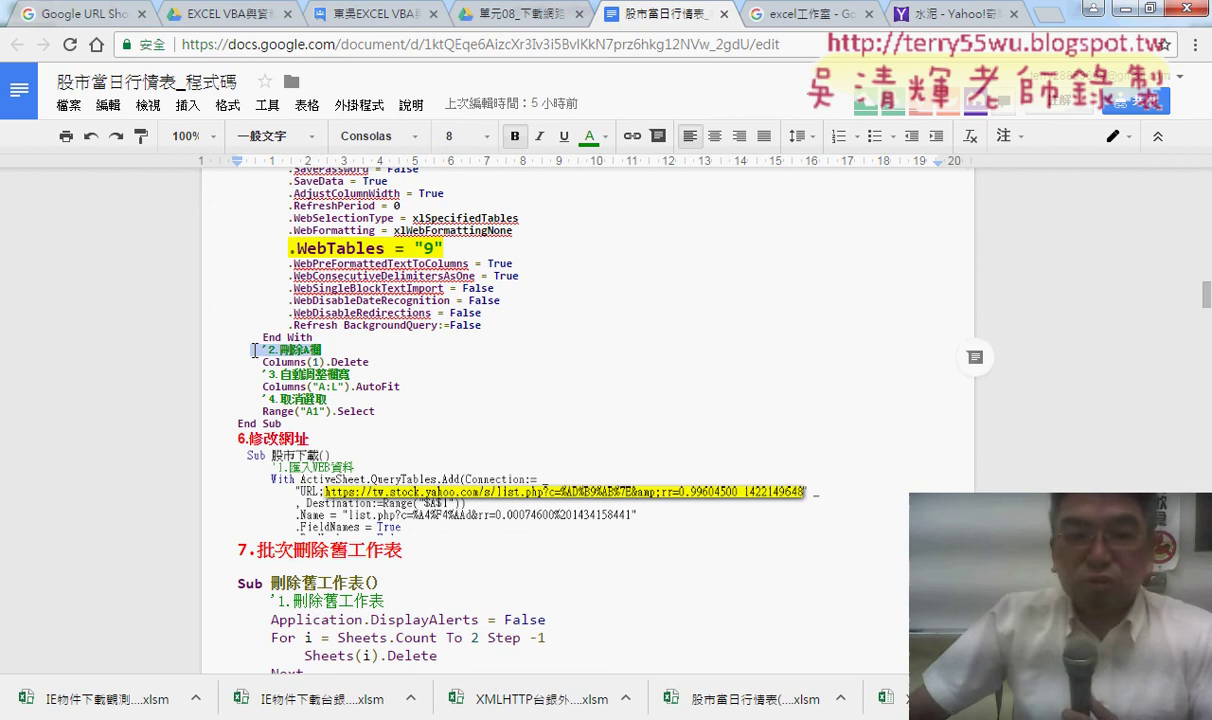
pyautogui.moveTo(350, 375); pyautogui.dragTo(259, 375)
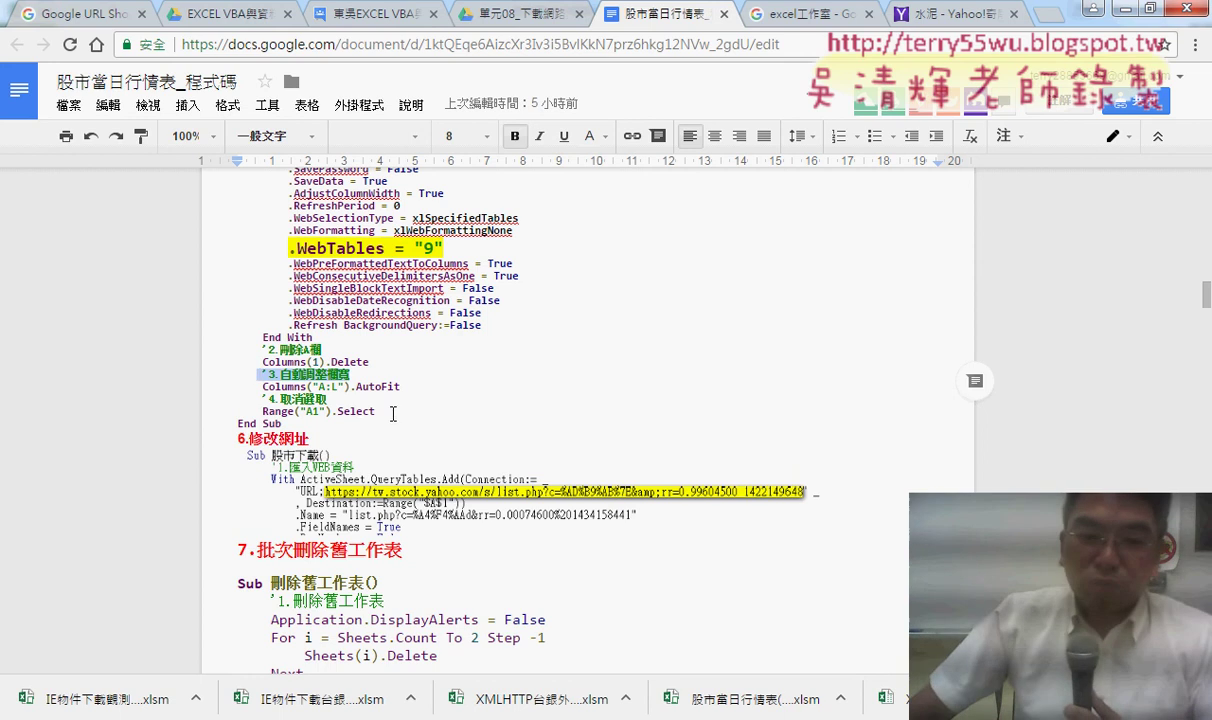
pyautogui.moveTo(375, 411); pyautogui.dragTo(262, 411)
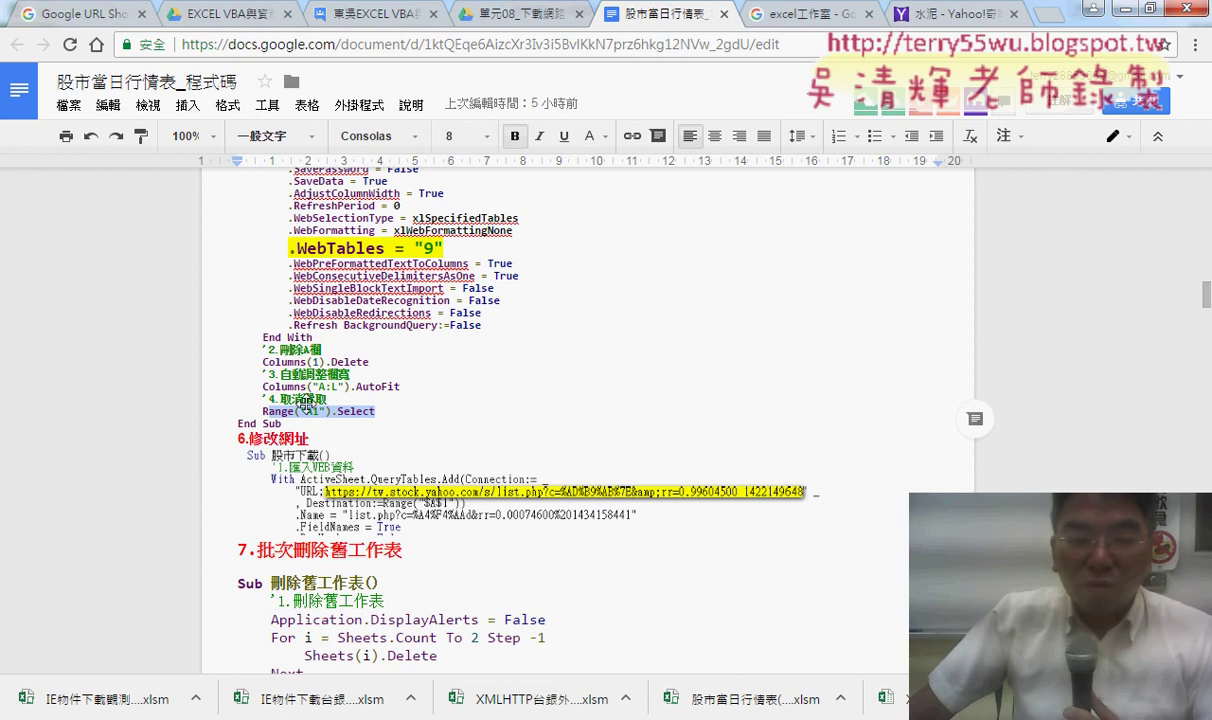
pyautogui.moveTo(200, 698)
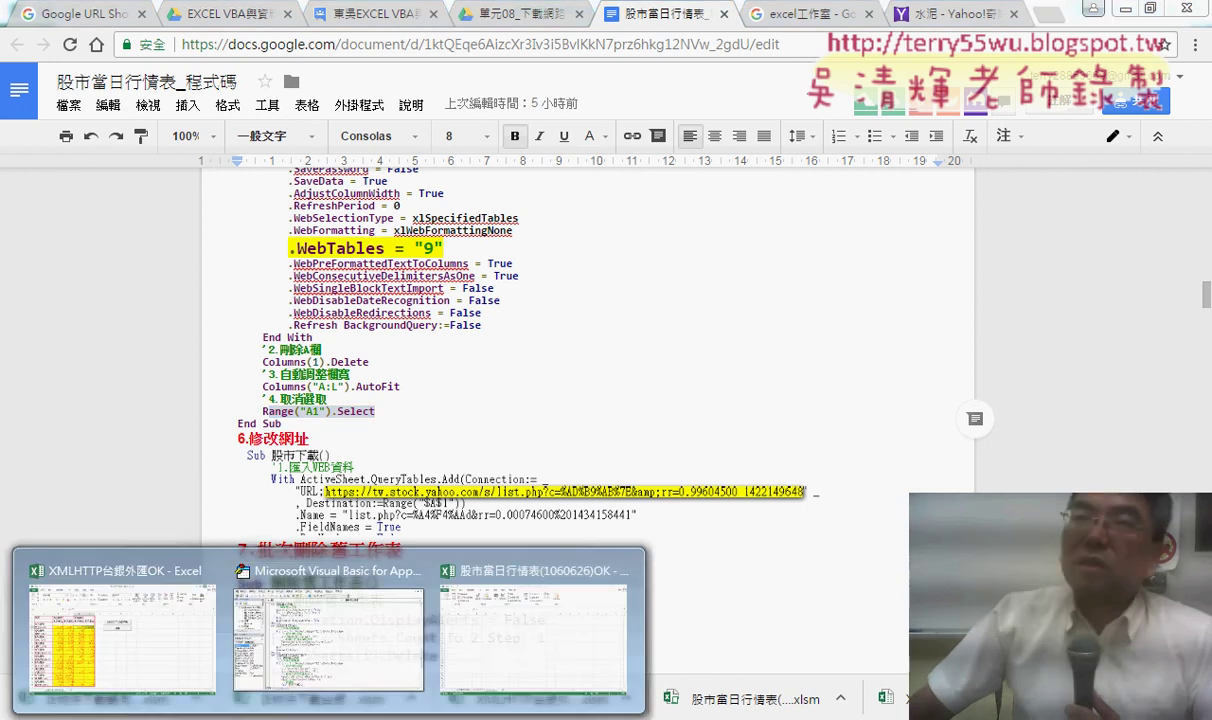
# Step: Select the macro name 股市下載 in the Sub line and switch back to Excel
pyautogui.click(500, 644)
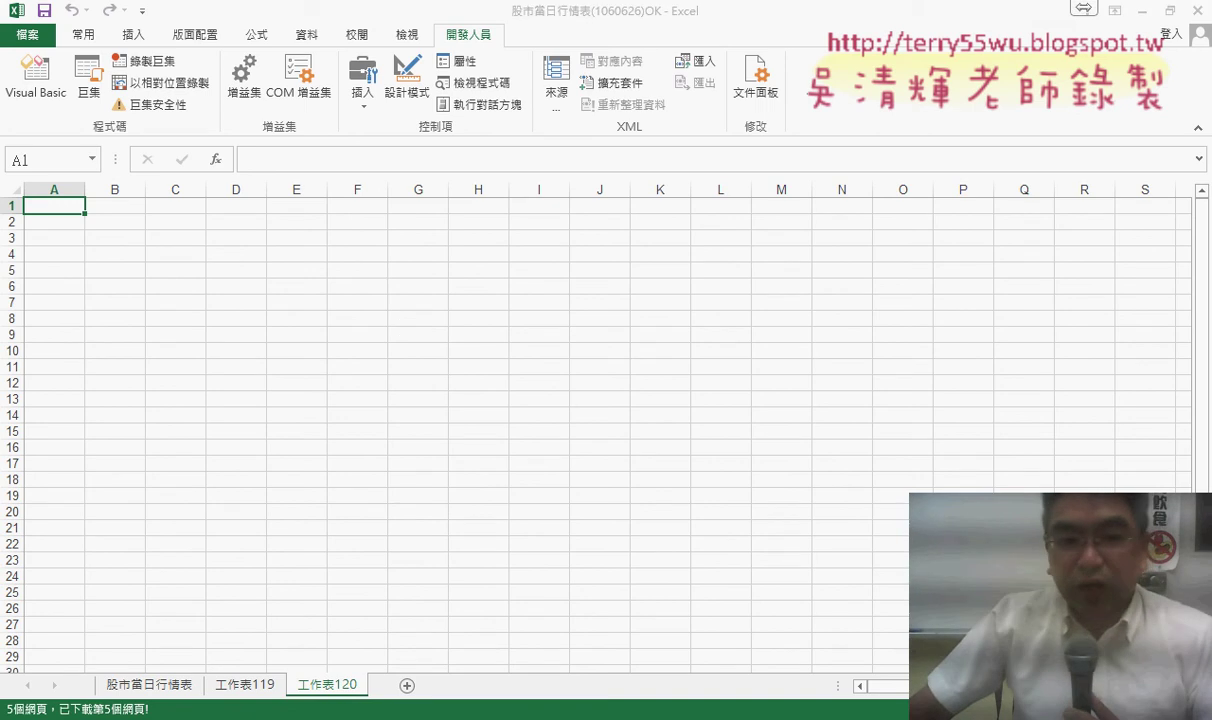
pyautogui.scroll(3, 268, 382)
pyautogui.scroll(2, 268, 382)
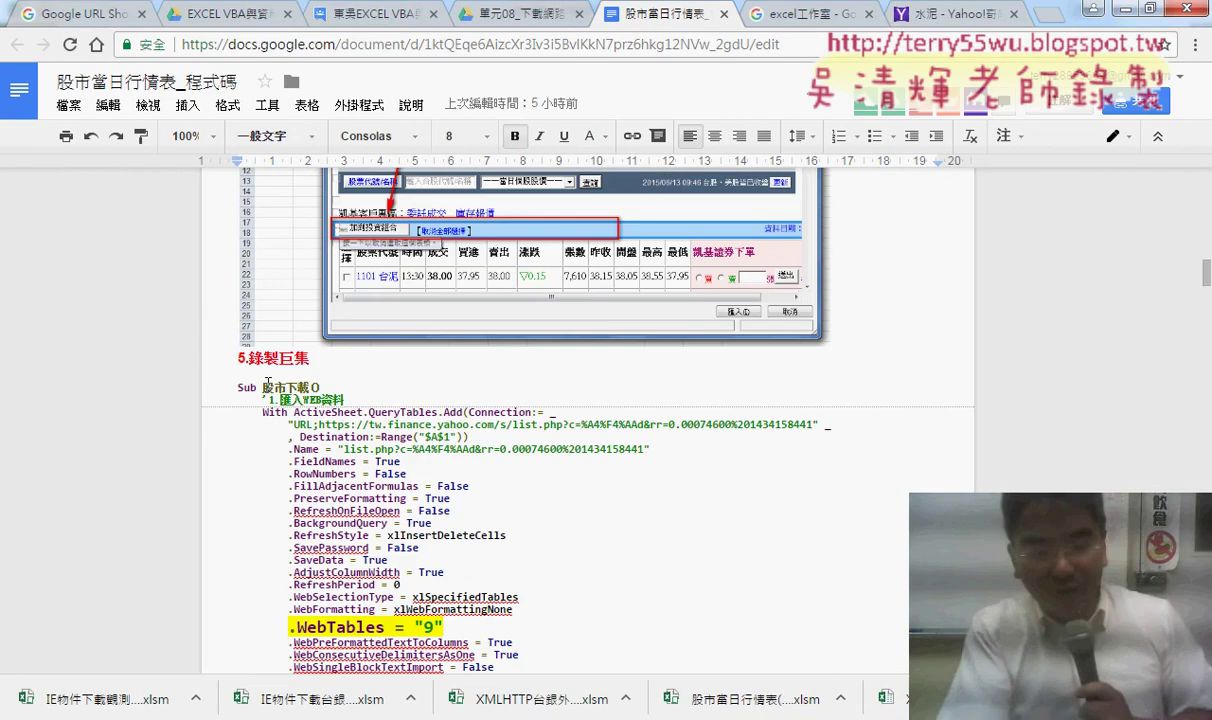
pyautogui.moveTo(264, 387); pyautogui.dragTo(314, 388)
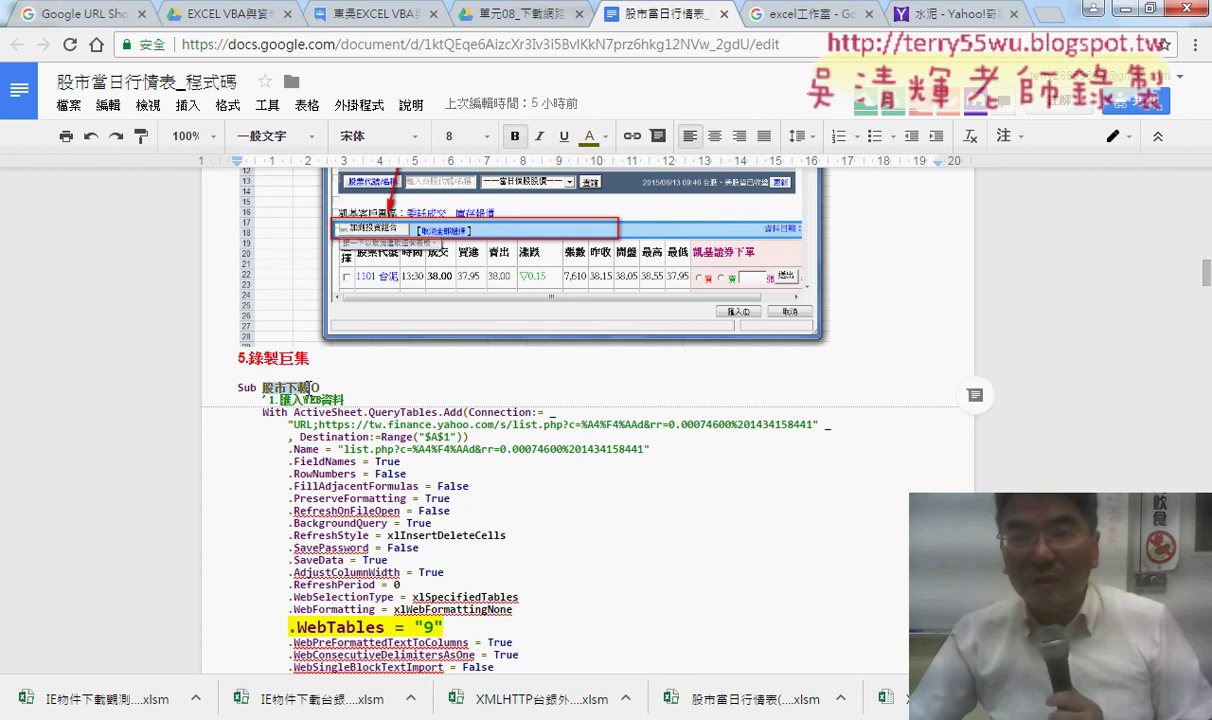
pyautogui.hotkey('alt', 'Tab')
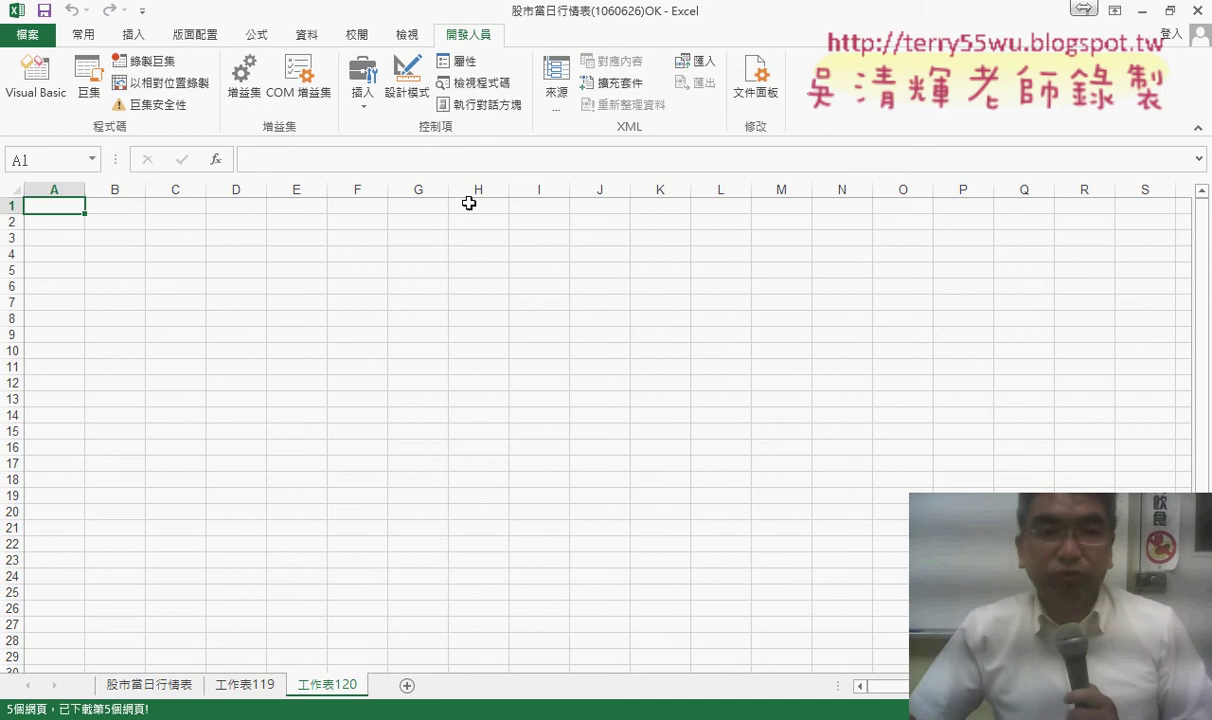
# Step: Try recording a macro named 股市下載, declining to replace the existing 股市下載 macro
pyautogui.click(145, 61)
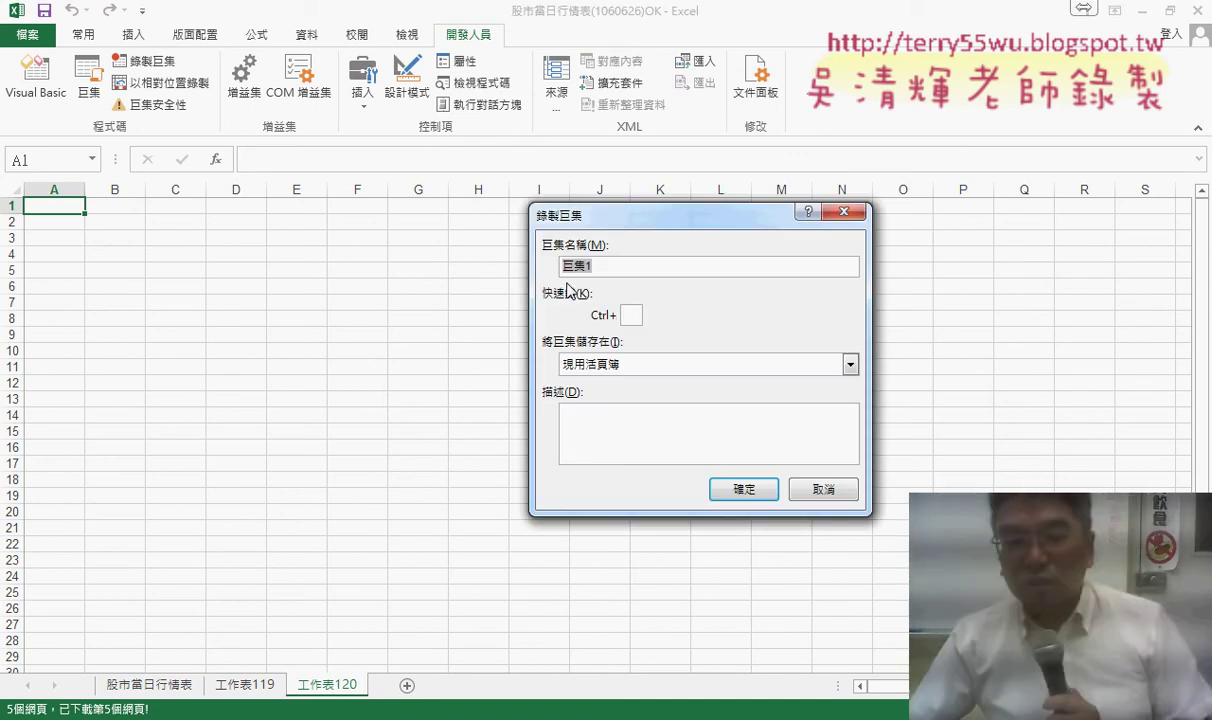
pyautogui.write('股市下載')
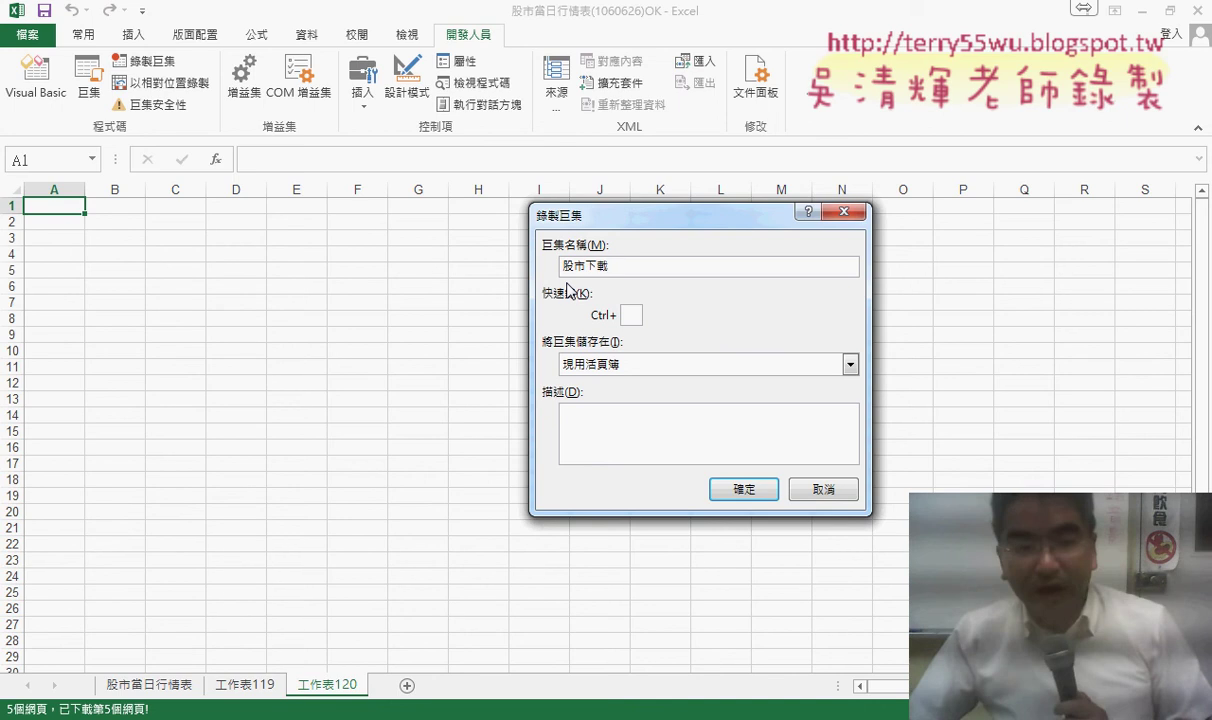
pyautogui.hotkey('alt', 'Tab')
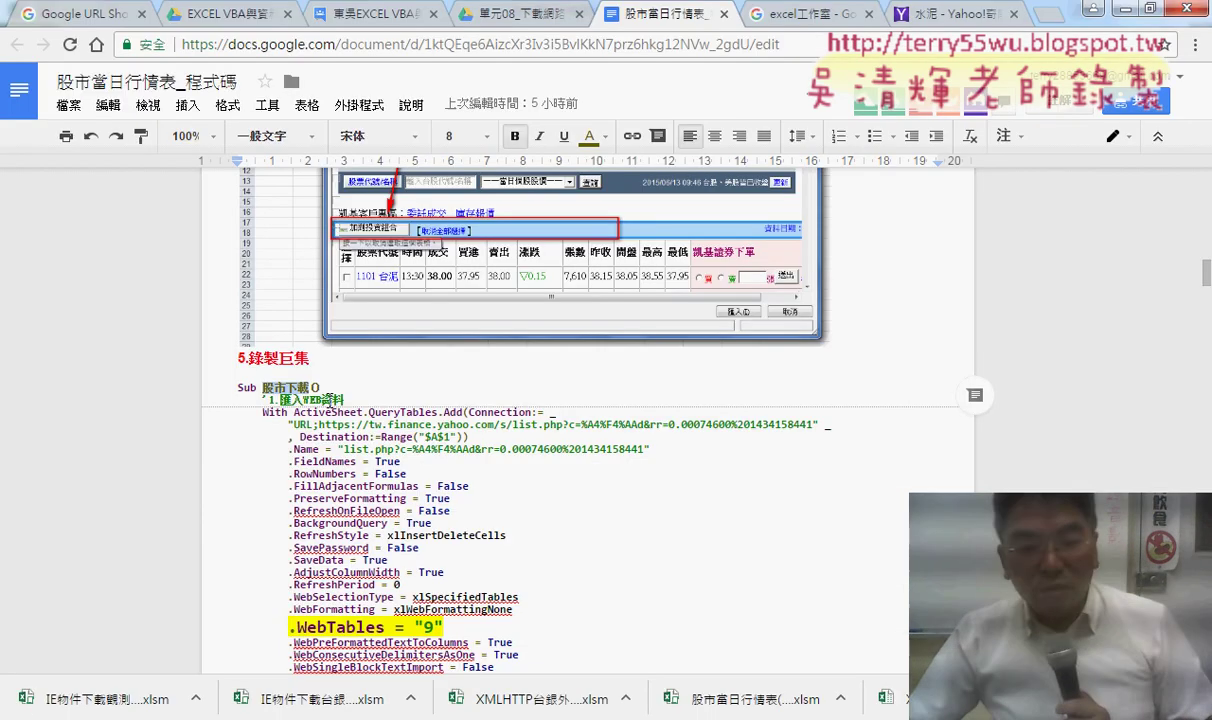
pyautogui.scroll(-2, 284, 613)
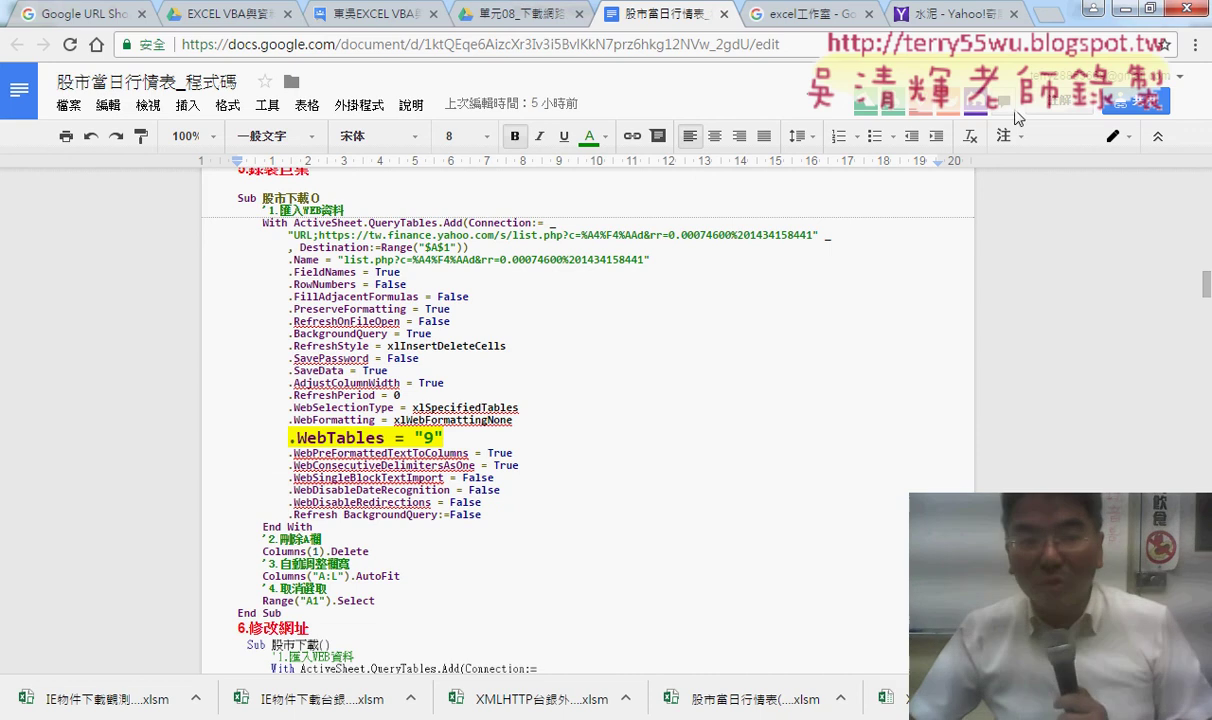
pyautogui.click(1124, 16)
pyautogui.click(744, 488)
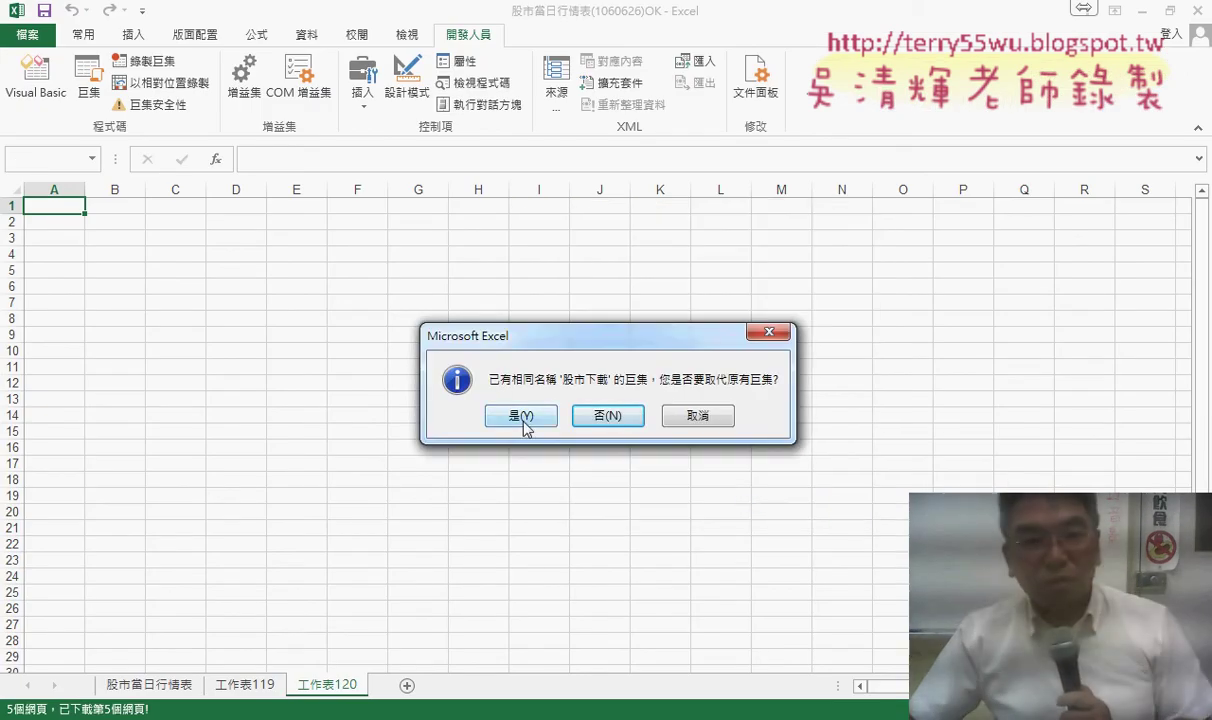
pyautogui.click(698, 415)
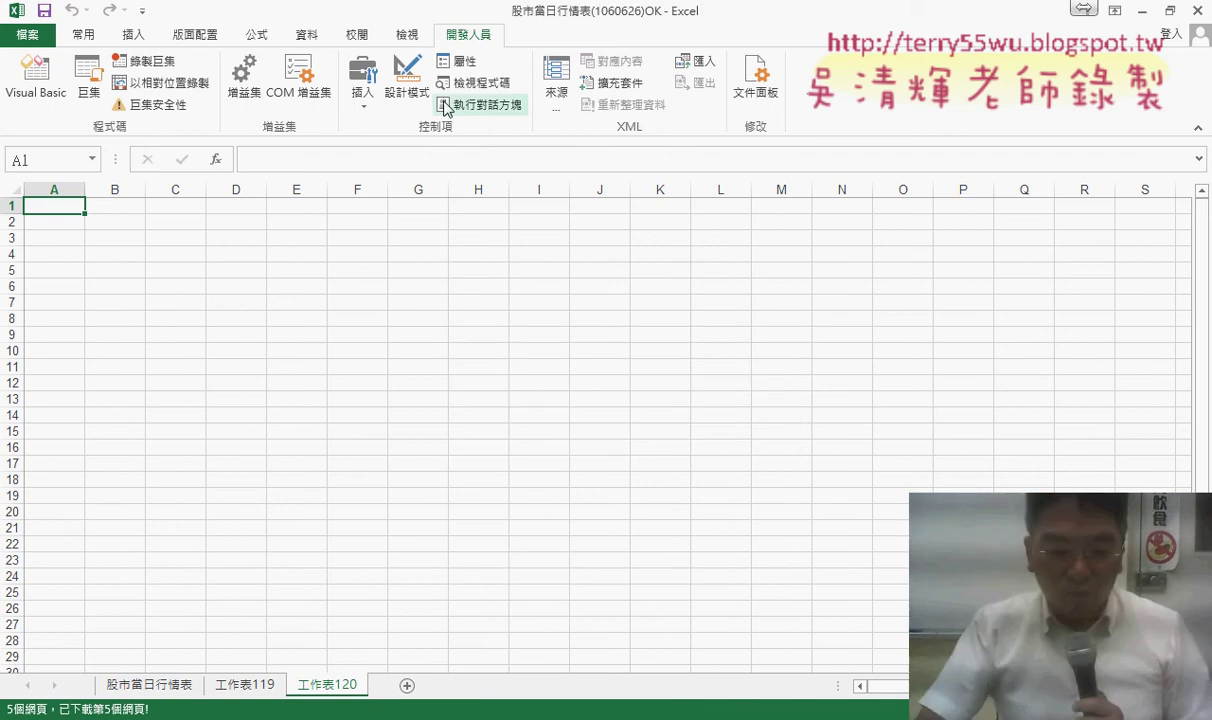
# Step: Re-enter 股市下載2 as the macro name and start recording
pyautogui.click(143, 61)
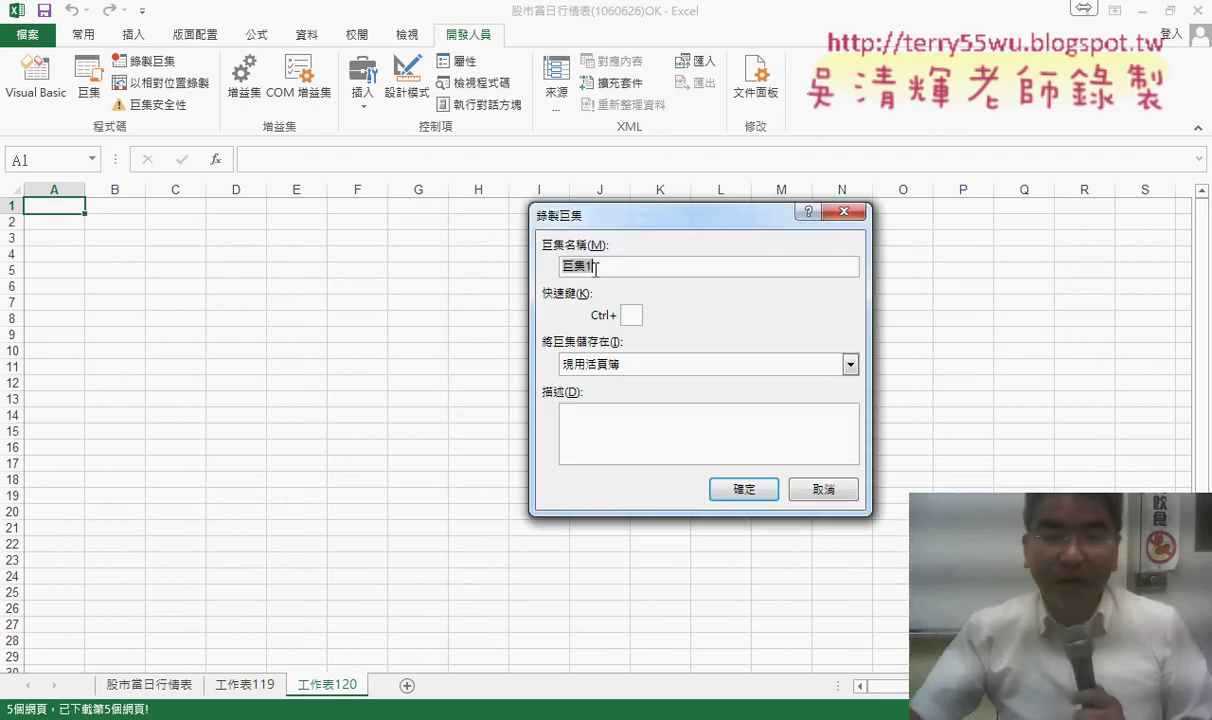
pyautogui.write('股市下載2')
pyautogui.press('Return')
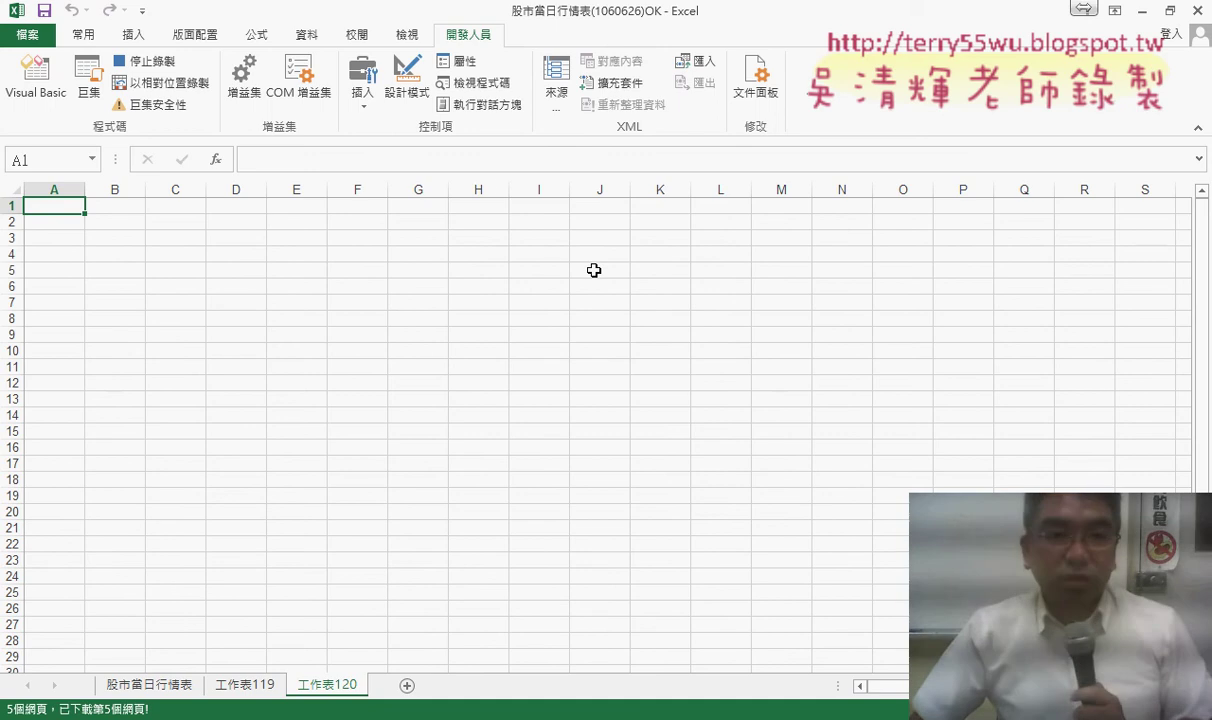
pyautogui.click(307, 38)
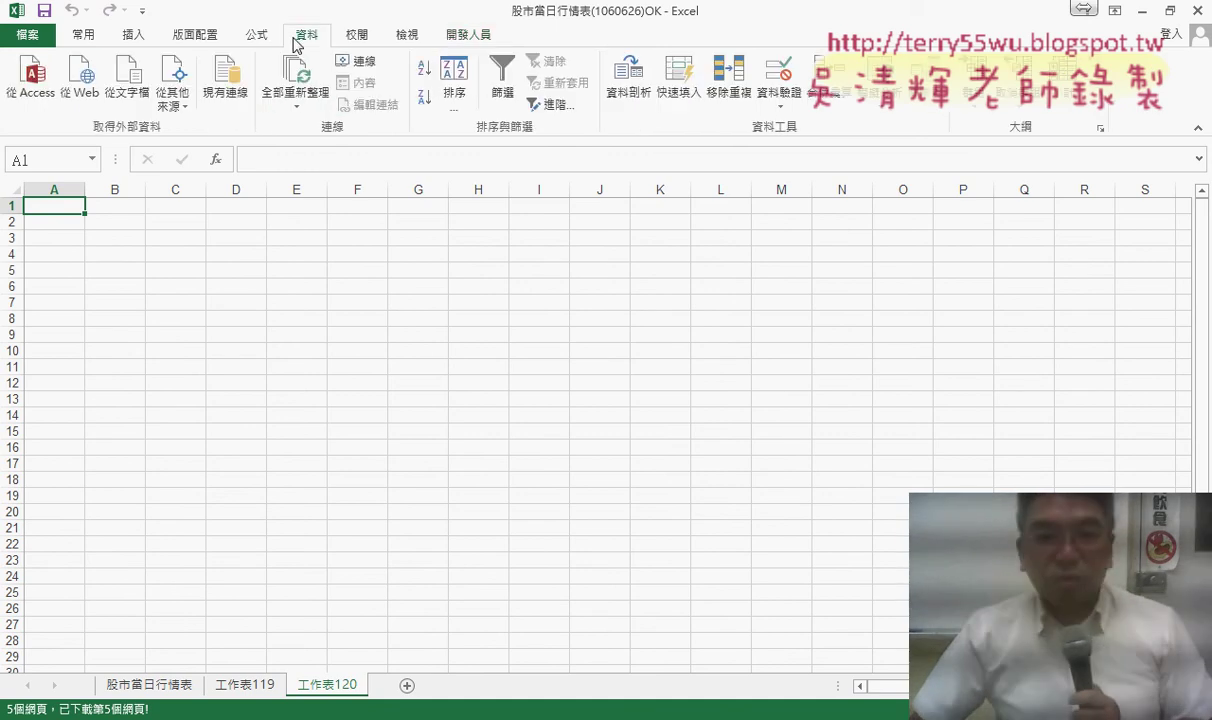
# Step: Start a From Web query and copy the Yahoo stock quote page address from the browser
pyautogui.click(85, 88)
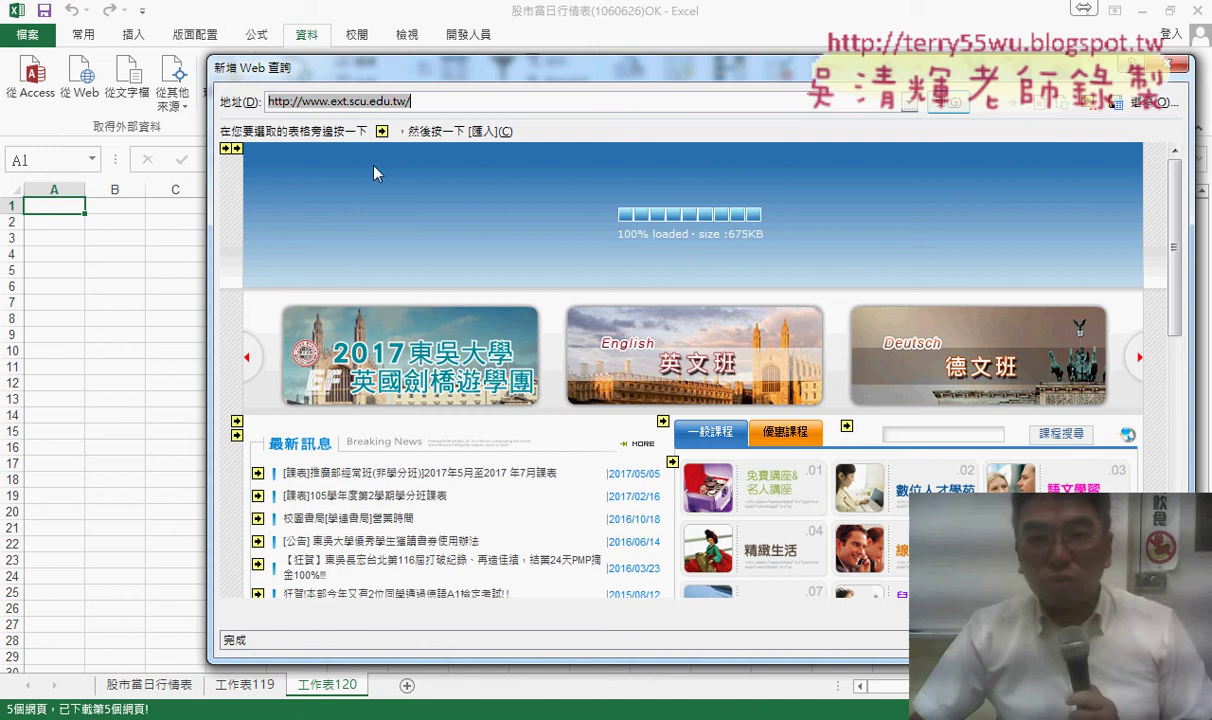
pyautogui.hotkey('alt', 'Tab')
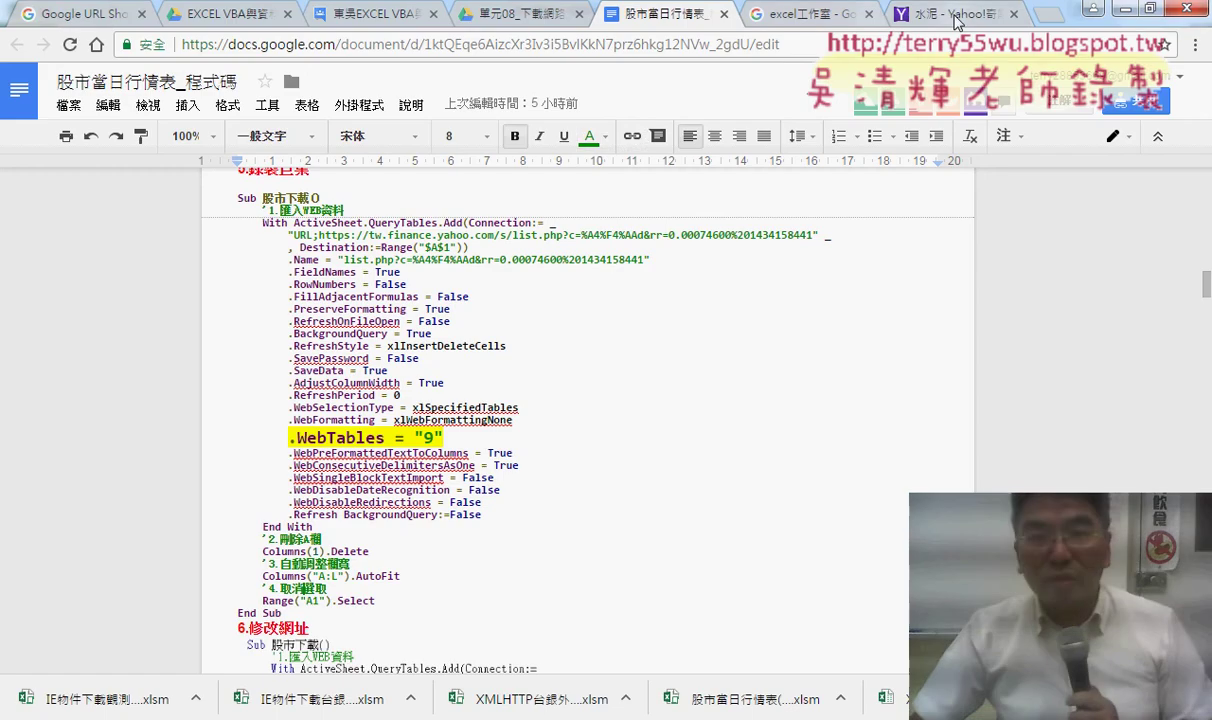
pyautogui.click(957, 22)
pyautogui.click(690, 44)
pyautogui.rightClick(690, 44)
pyautogui.click(725, 106)
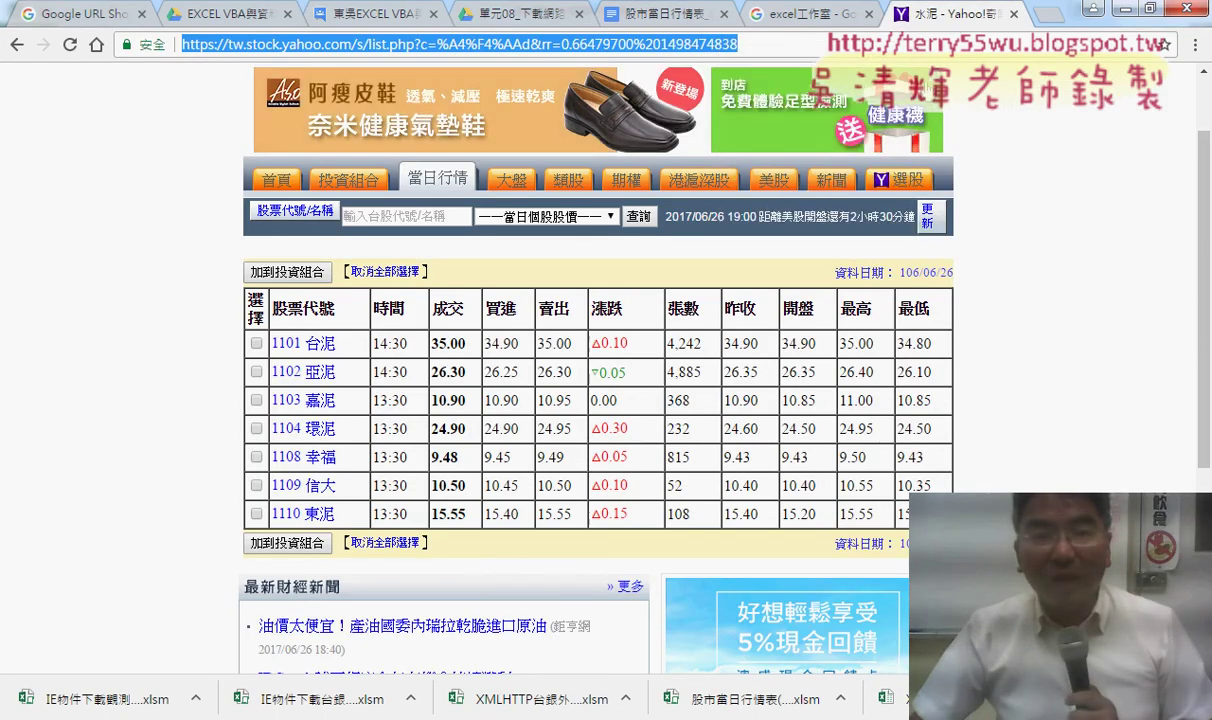
pyautogui.hotkey('alt', 'Tab')
# Step: Paste the Yahoo address, load the page, tick the quote table and import it at $A$1
pyautogui.rightClick(434, 101)
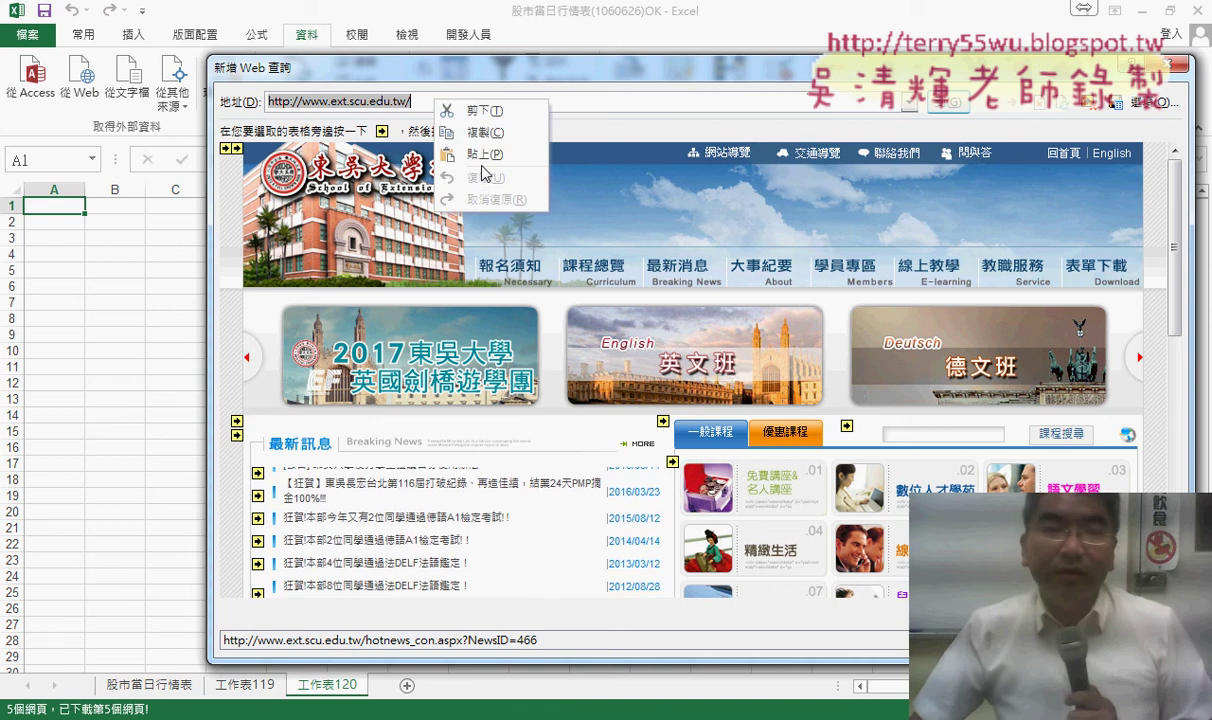
pyautogui.click(484, 154)
pyautogui.click(948, 104)
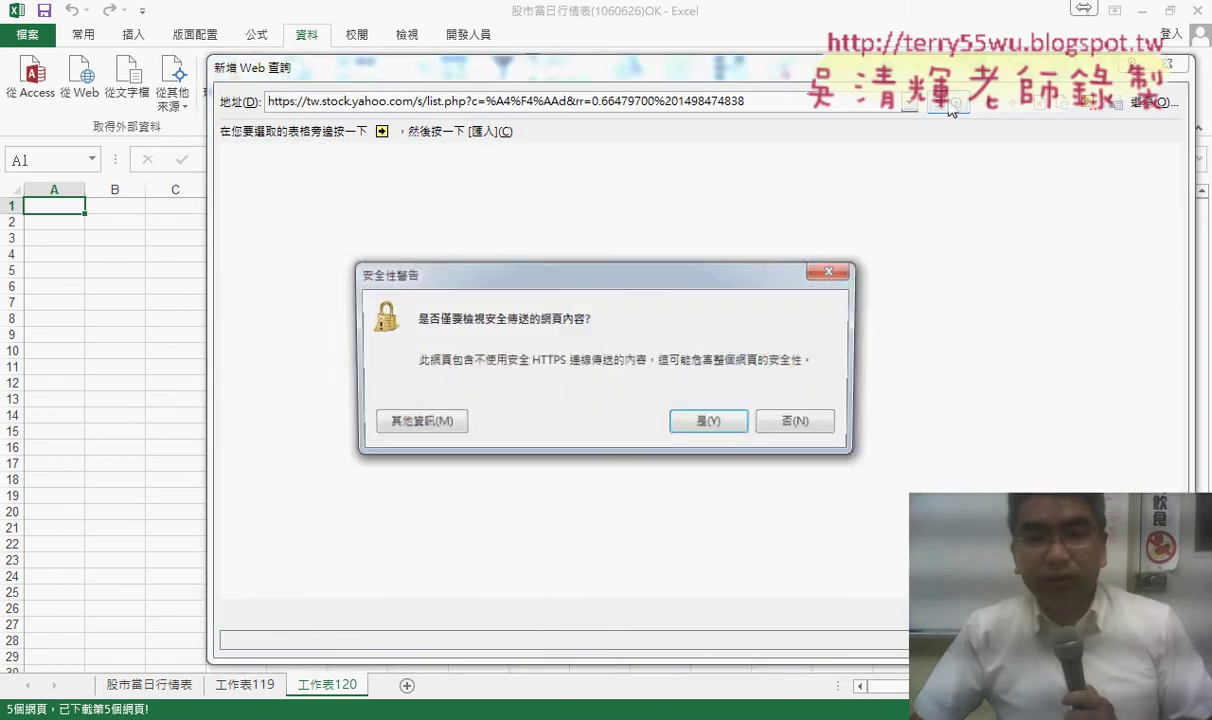
pyautogui.click(734, 419)
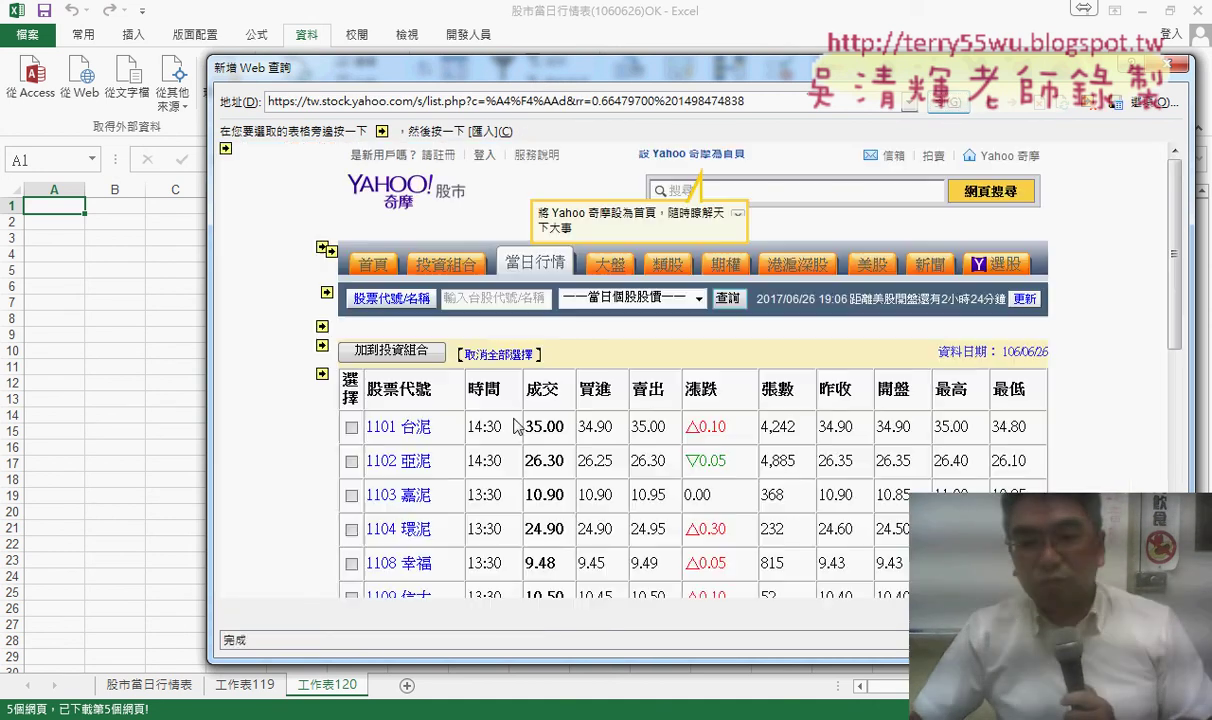
pyautogui.click(321, 373)
pyautogui.click(1065, 640)
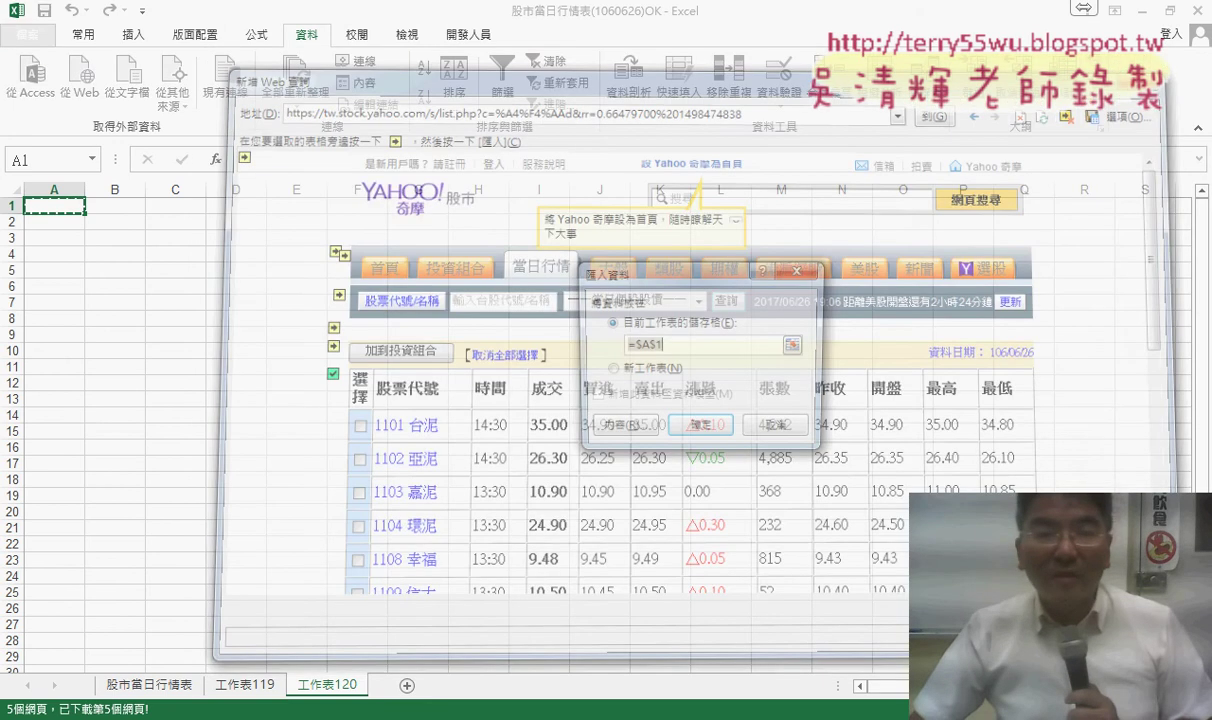
pyautogui.click(700, 424)
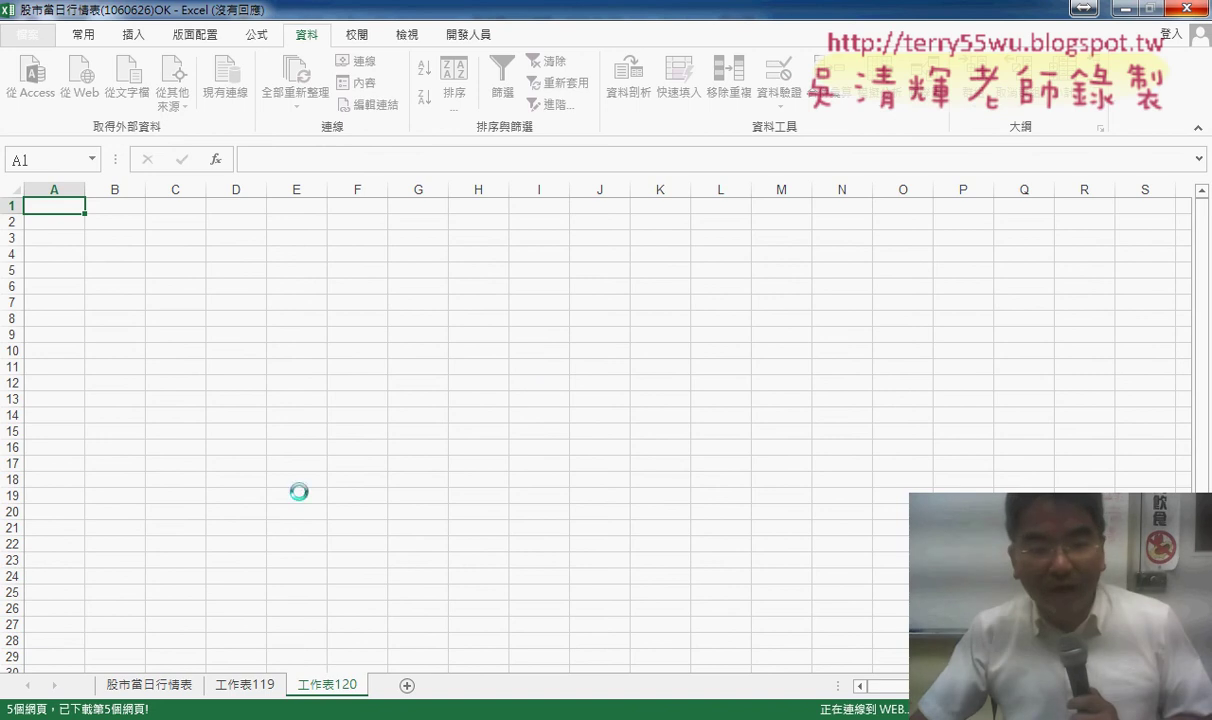
# Step: In the Google Docs notes, select the 股市下載 code from the Sub line to End Sub
pyautogui.click(243, 636)
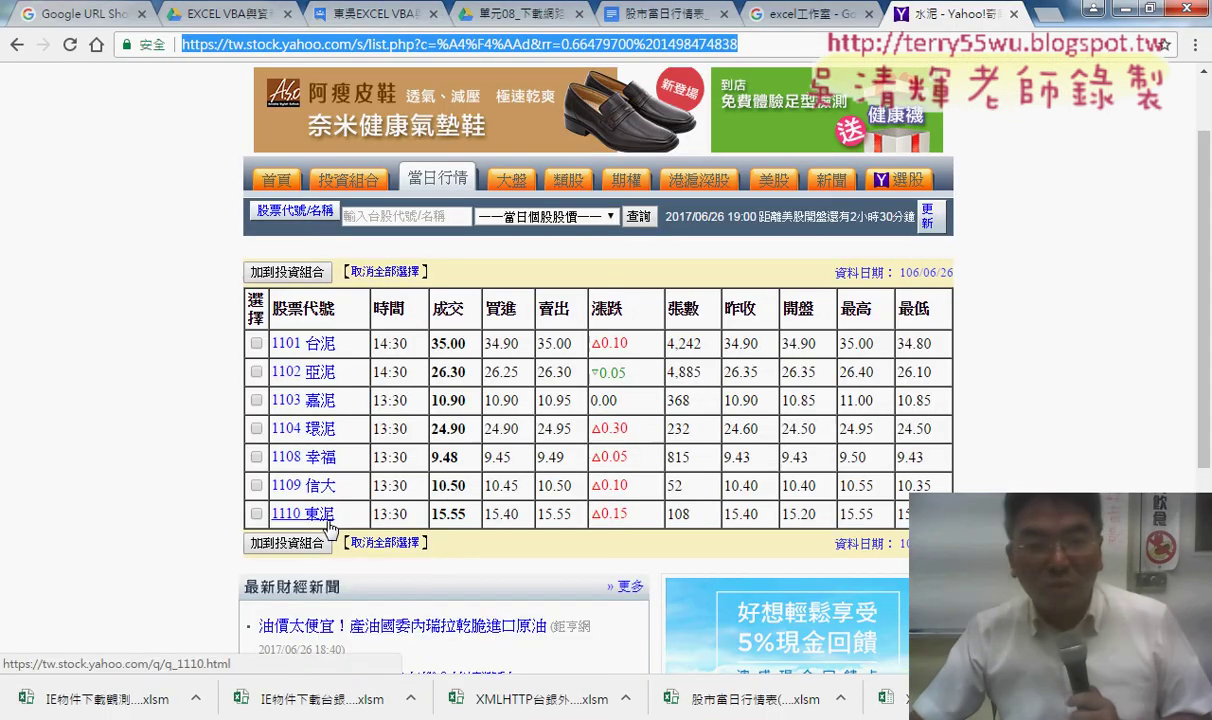
pyautogui.click(618, 14)
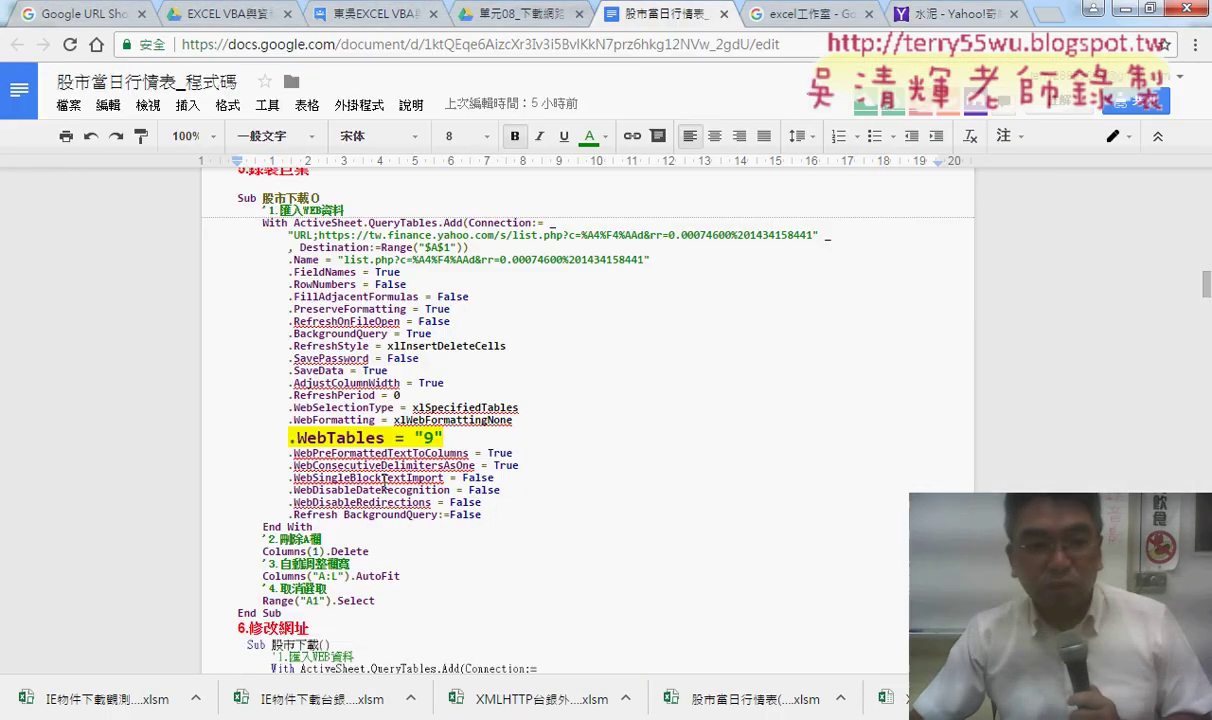
pyautogui.scroll(2, 240, 450)
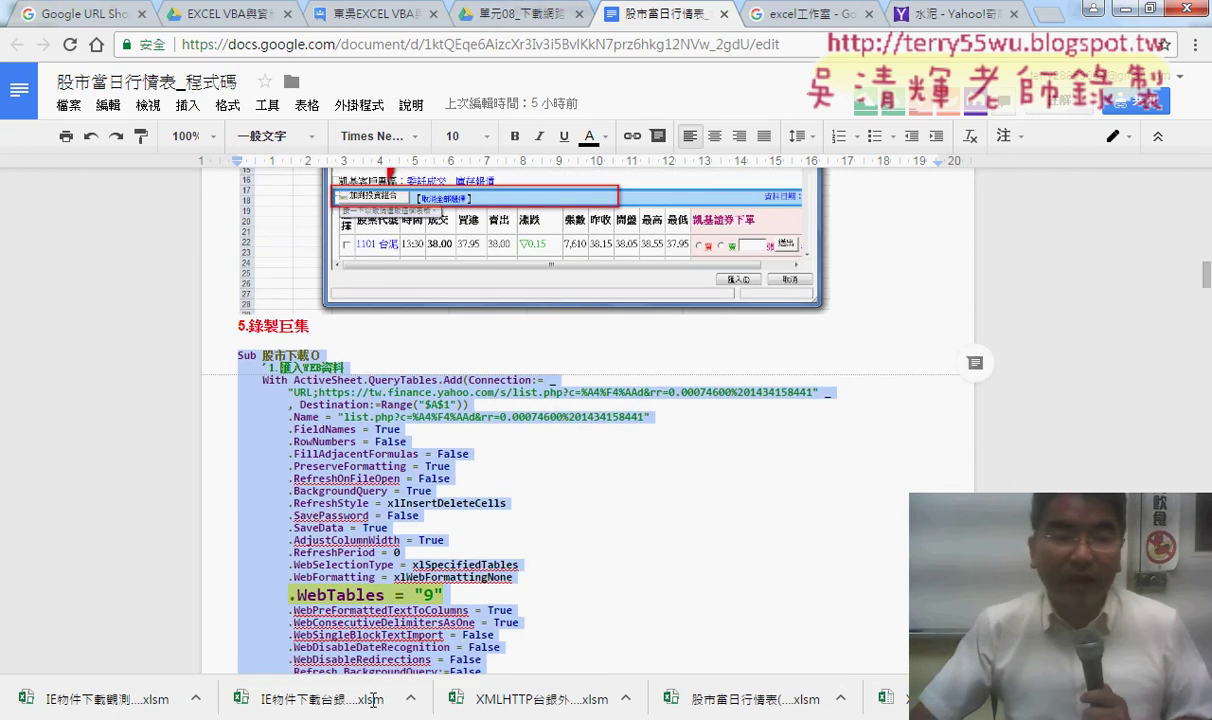
pyautogui.moveTo(358, 540); pyautogui.dragTo(397, 506)
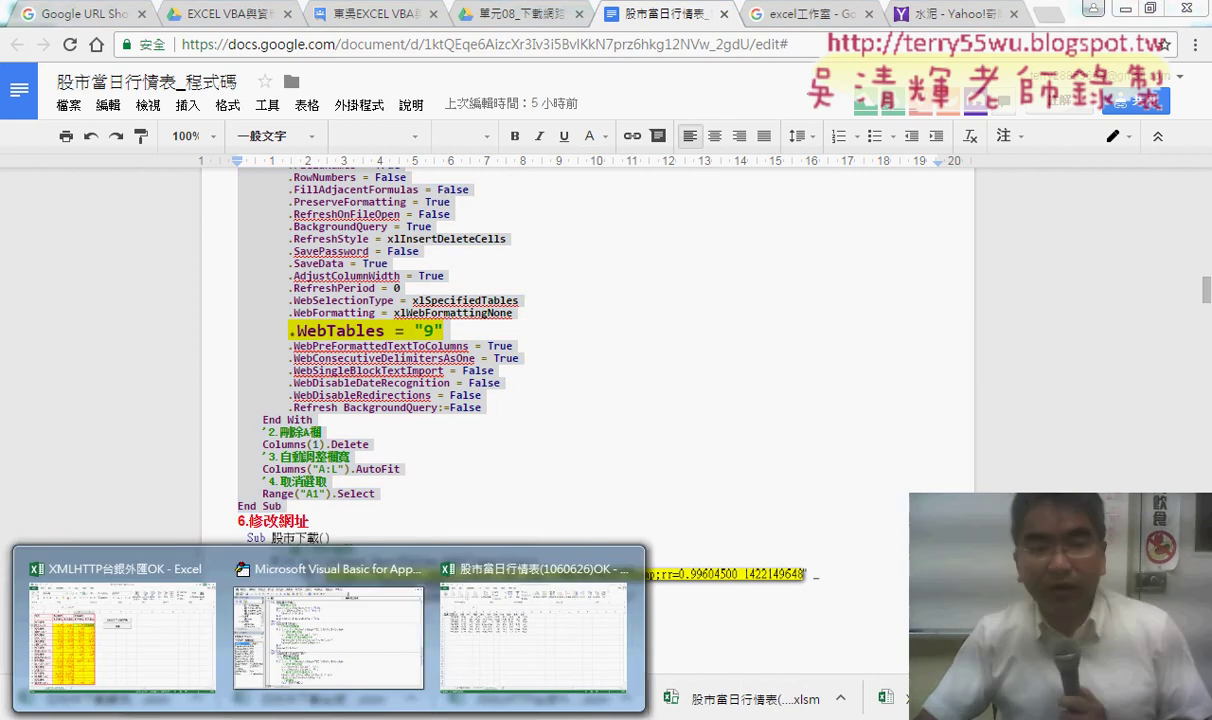
# Step: Delete the 選擇 column A from the imported quote table on 工作表120
pyautogui.click(487, 650)
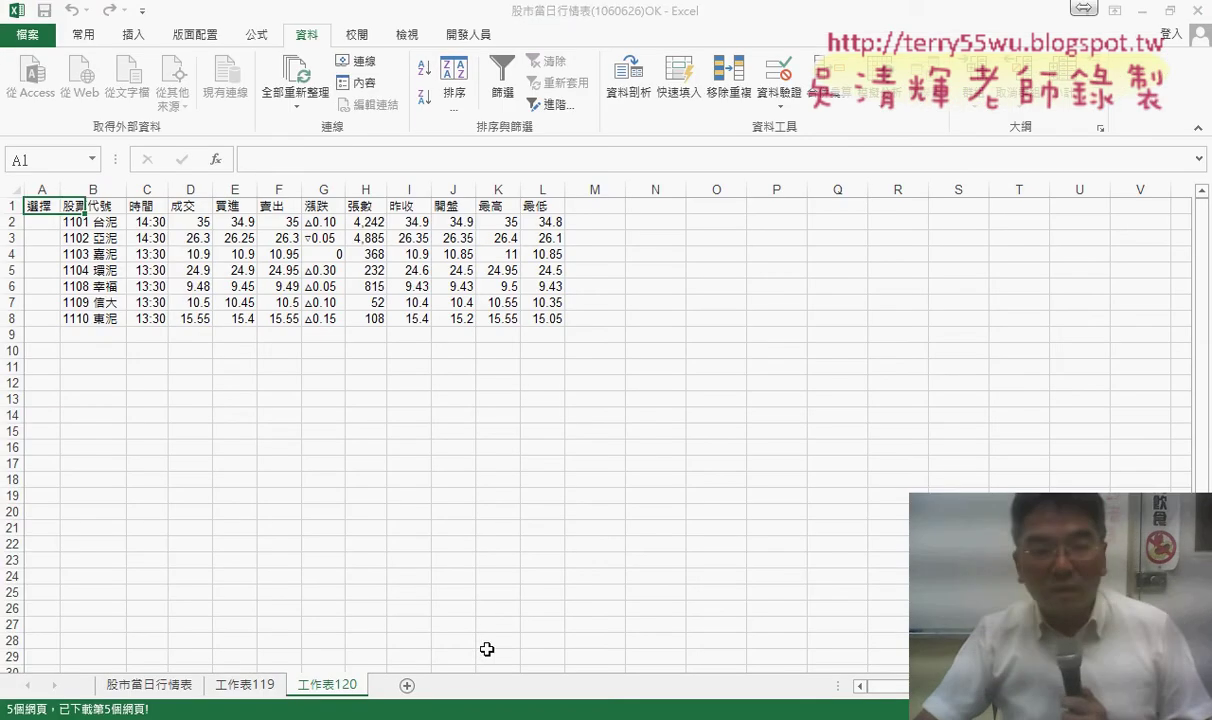
pyautogui.click(38, 189)
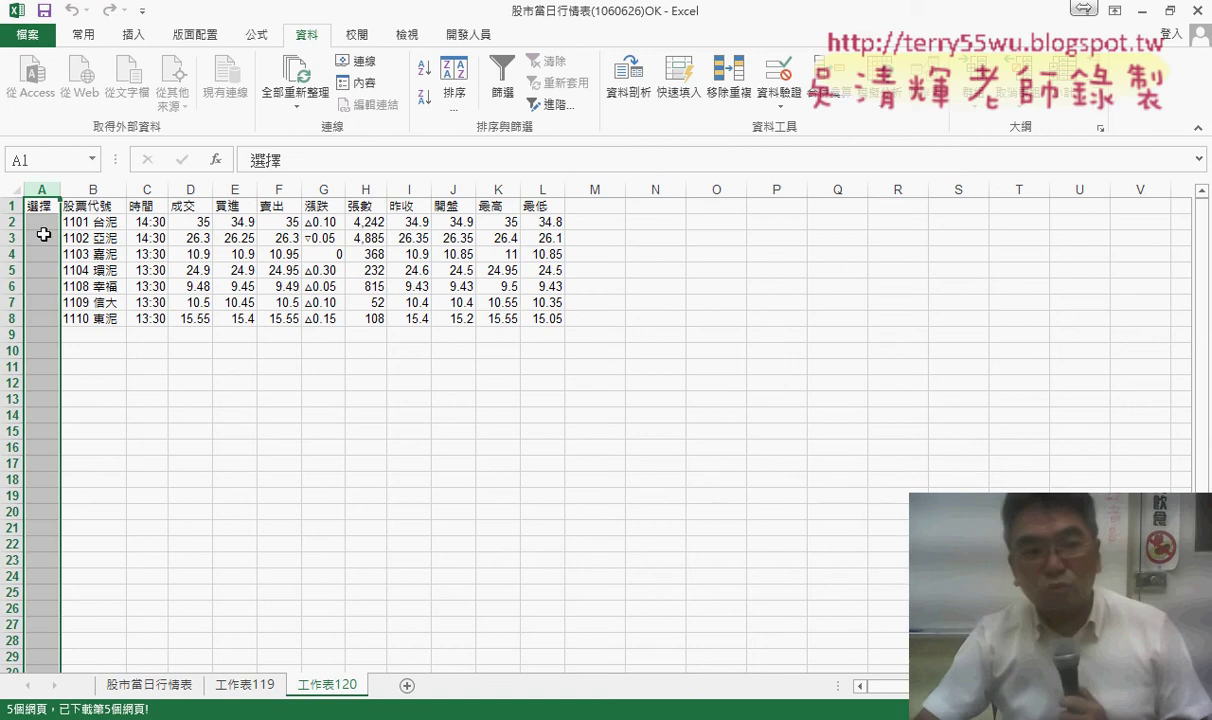
pyautogui.rightClick(42, 288)
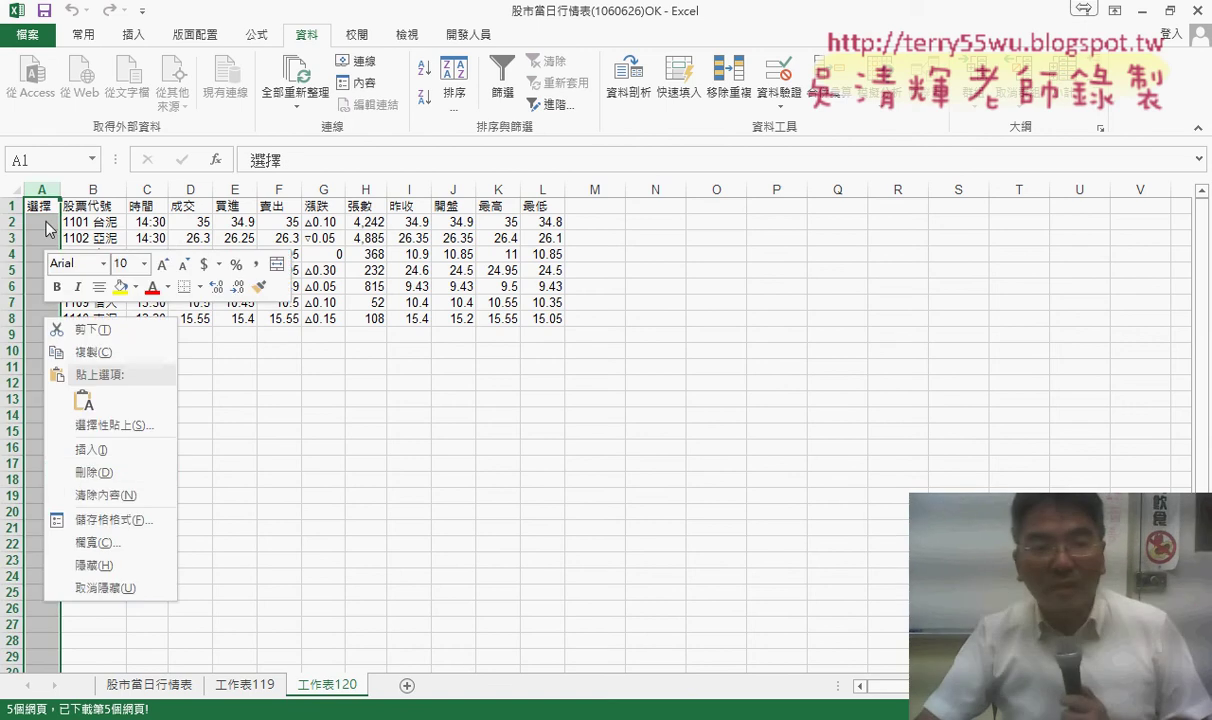
pyautogui.click(82, 472)
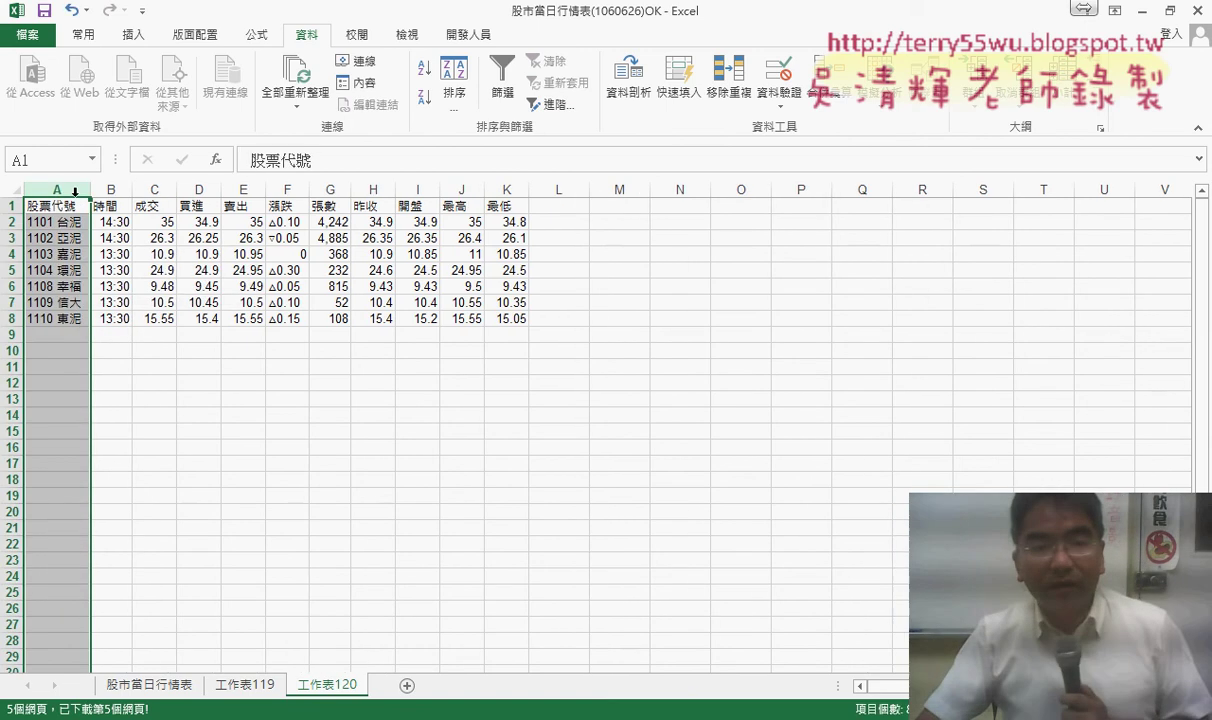
# Step: AutoFit the widths of columns A through K, then select cell A1
pyautogui.moveTo(58, 187); pyautogui.dragTo(516, 184)
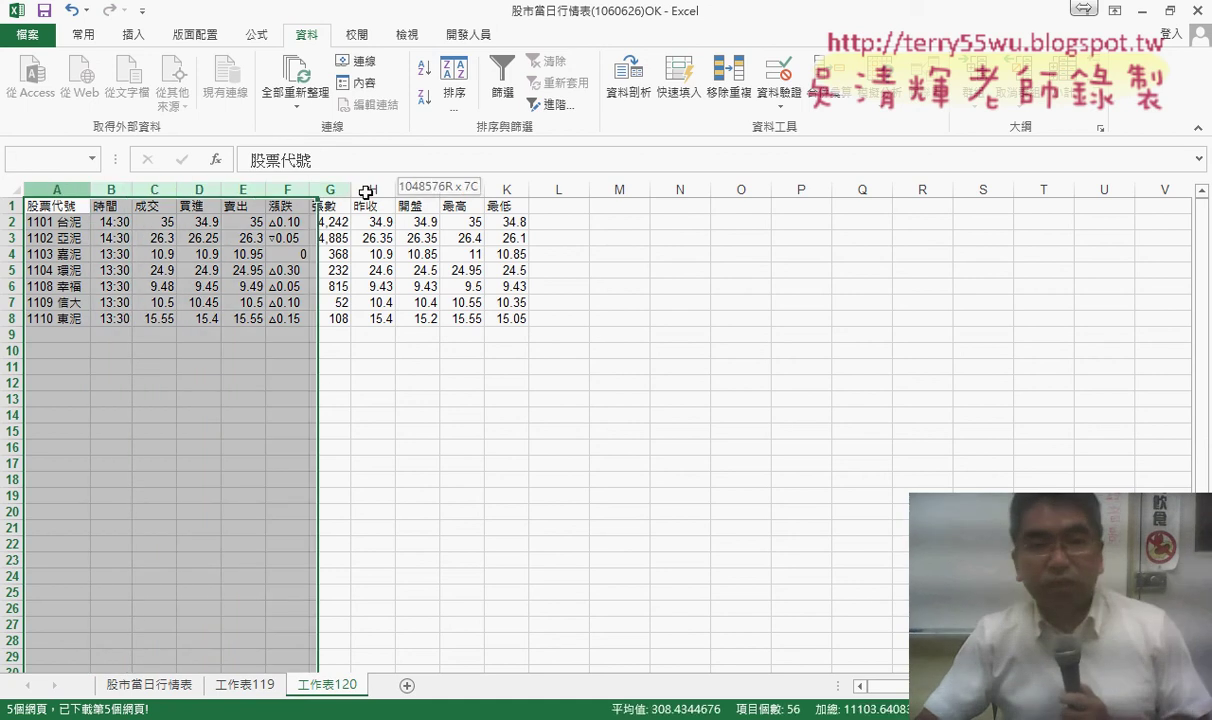
pyautogui.click(84, 35)
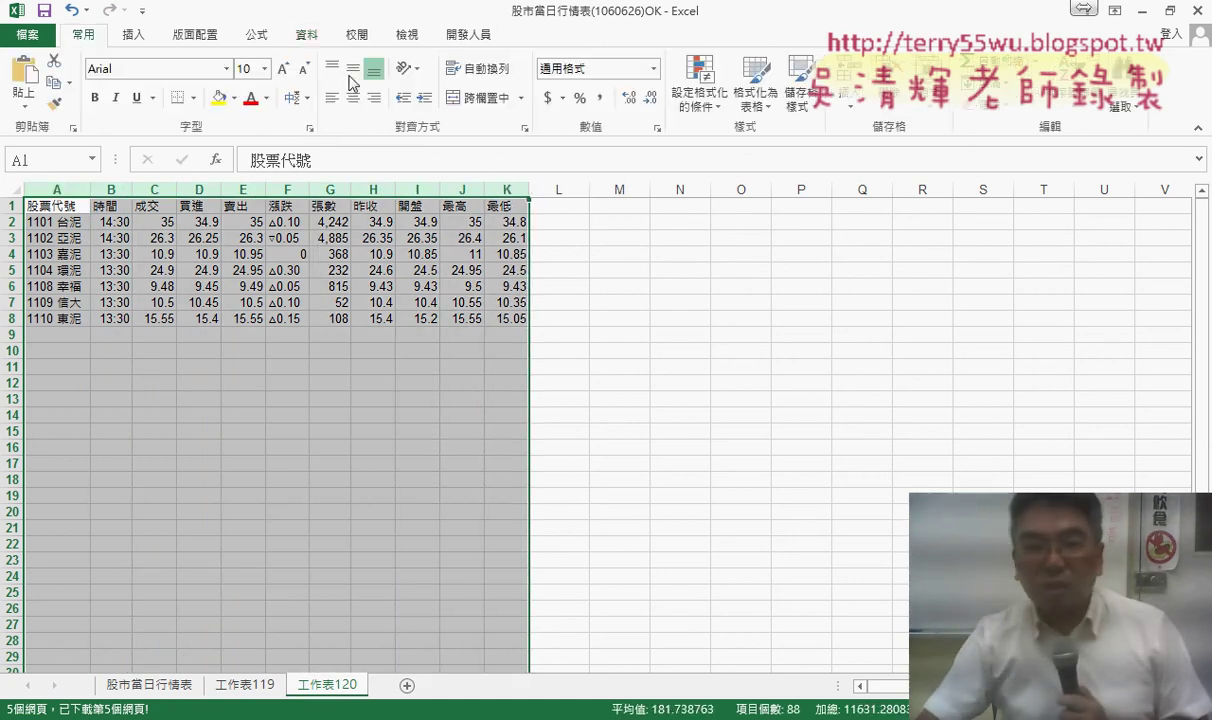
pyautogui.click(929, 105)
pyautogui.click(912, 214)
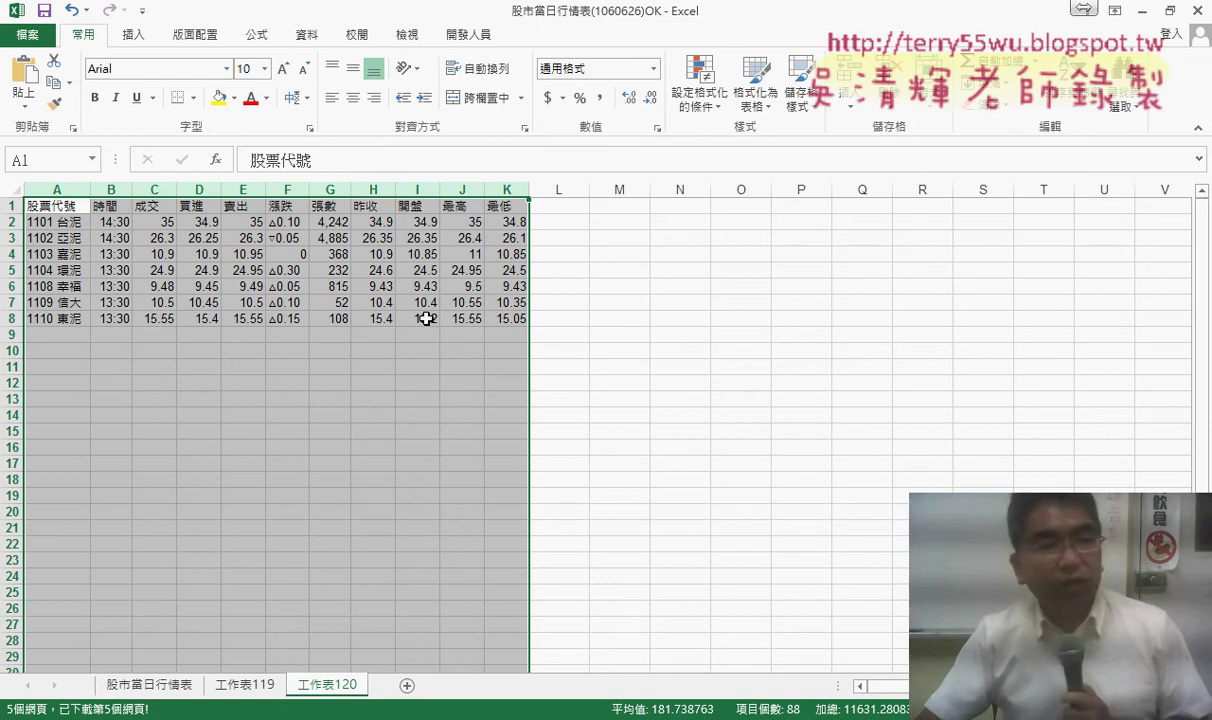
pyautogui.click(63, 208)
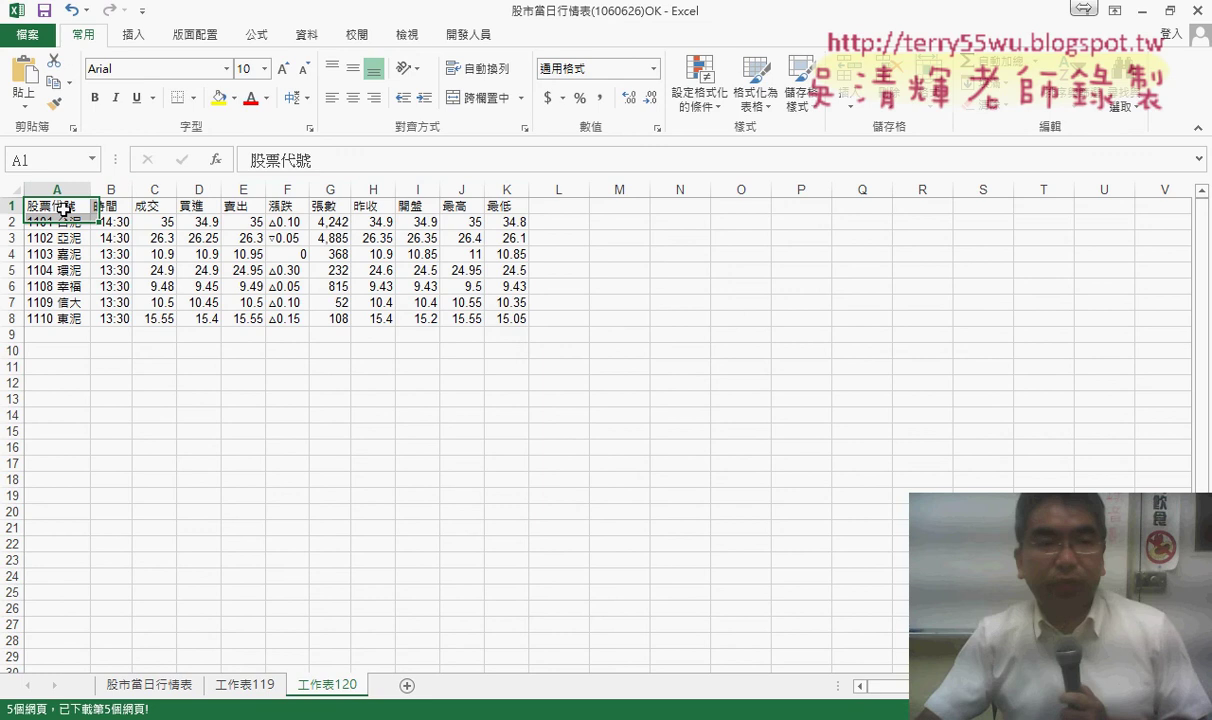
# Step: Open the 巨集 list from the 開發人員 tab and choose 股市下載2
pyautogui.click(468, 36)
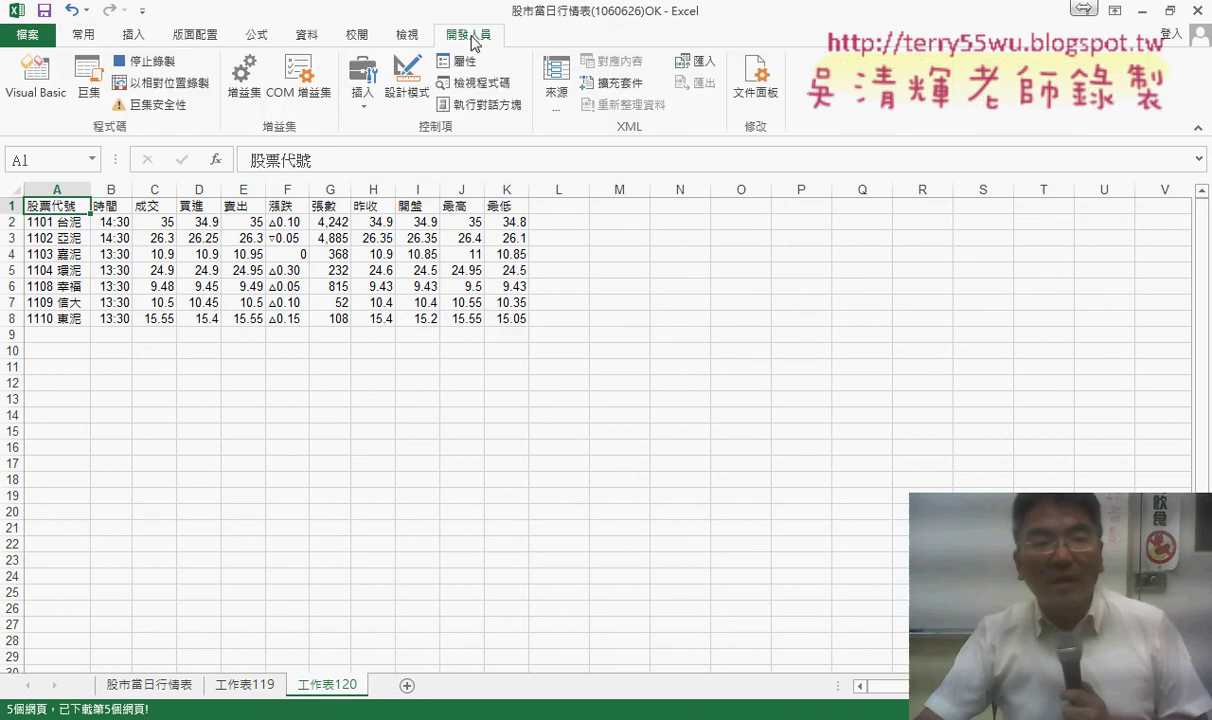
pyautogui.click(100, 85)
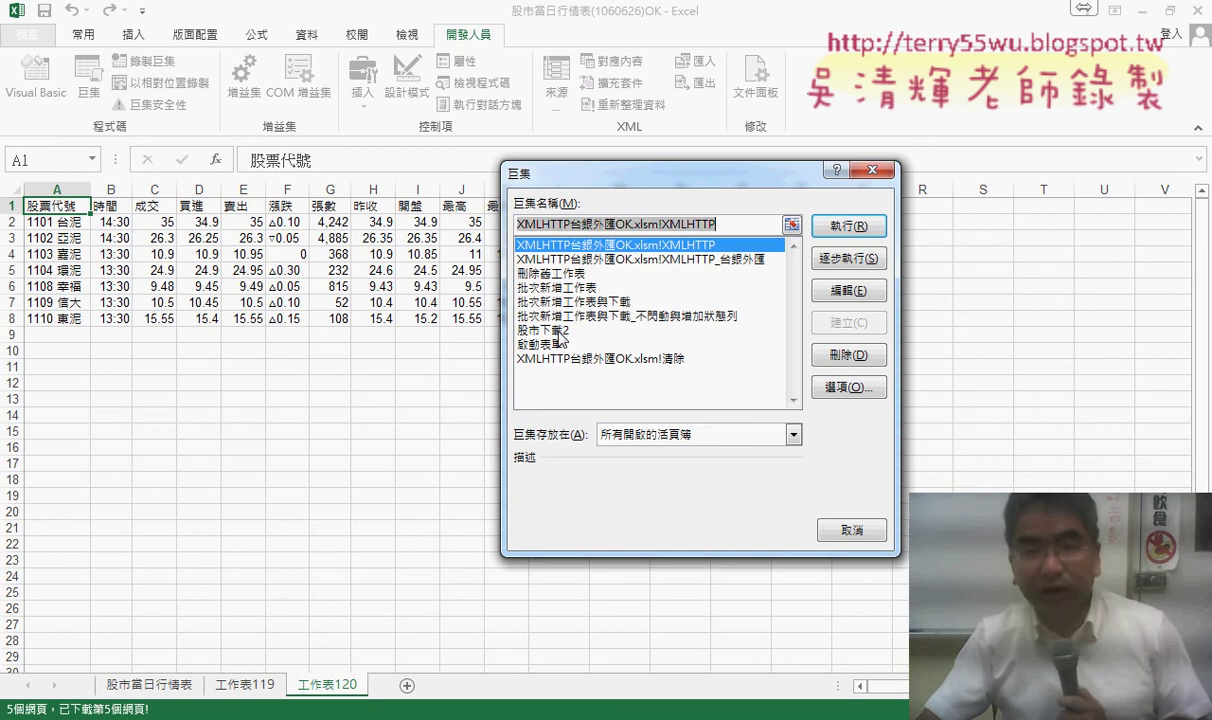
pyautogui.click(540, 331)
# Step: Open 股市下載2, delete the recorder comment lines and add comment '1. below the Sub header
pyautogui.click(846, 290)
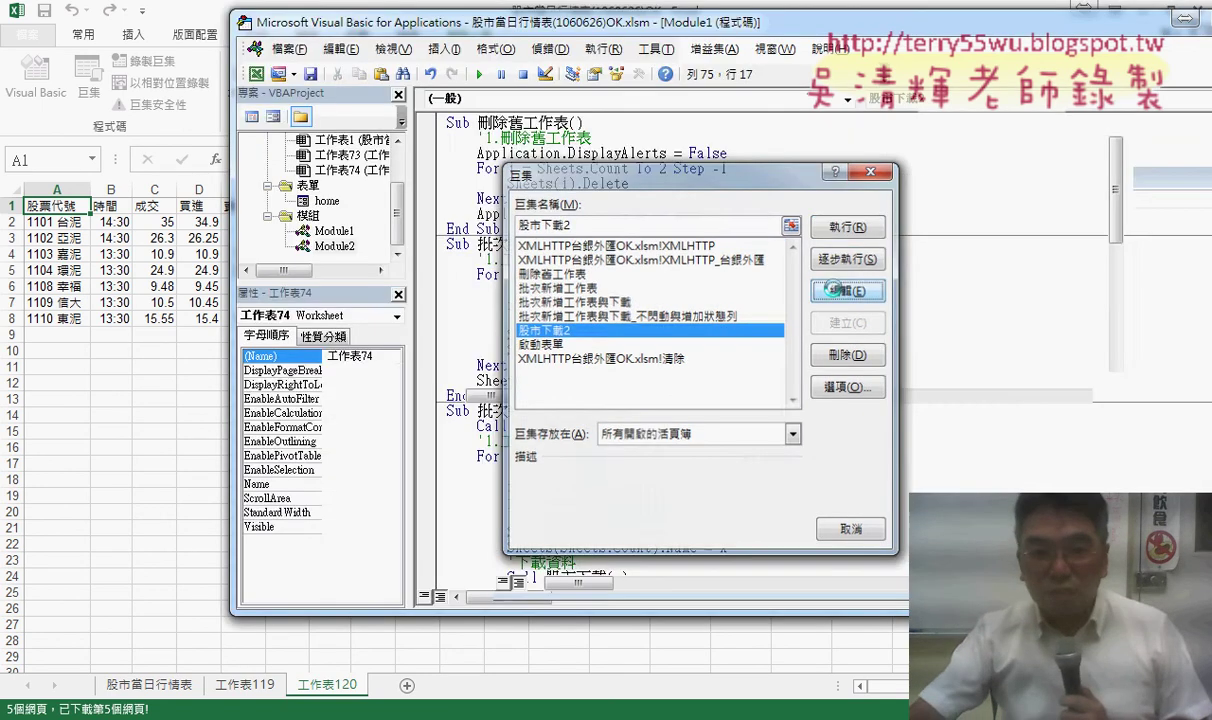
pyautogui.moveTo(498, 190); pyautogui.dragTo(447, 137)
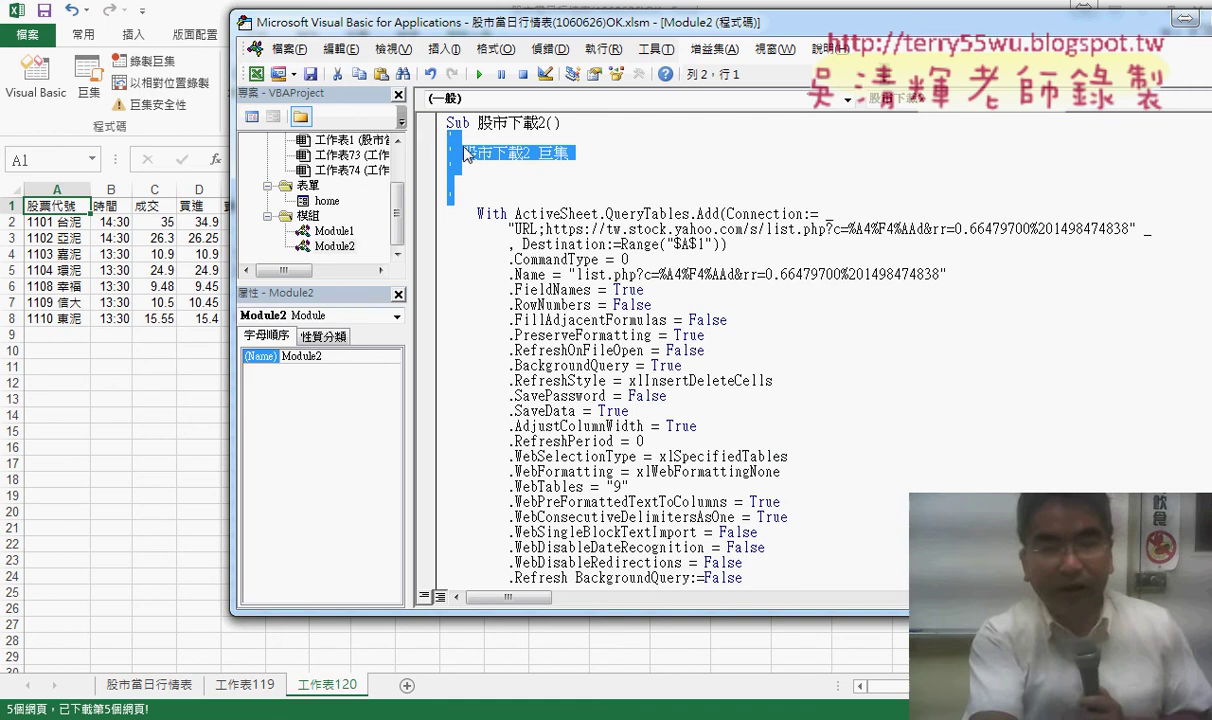
pyautogui.press('Delete')
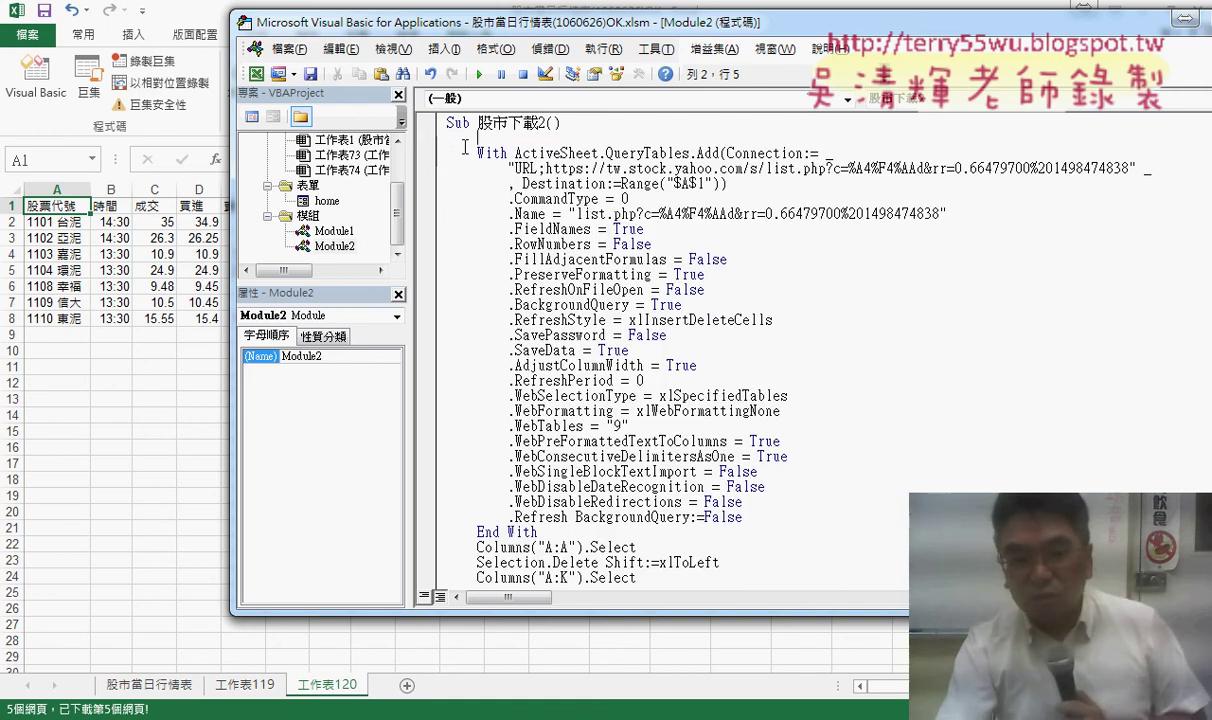
pyautogui.press('Tab')
pyautogui.write("'1")
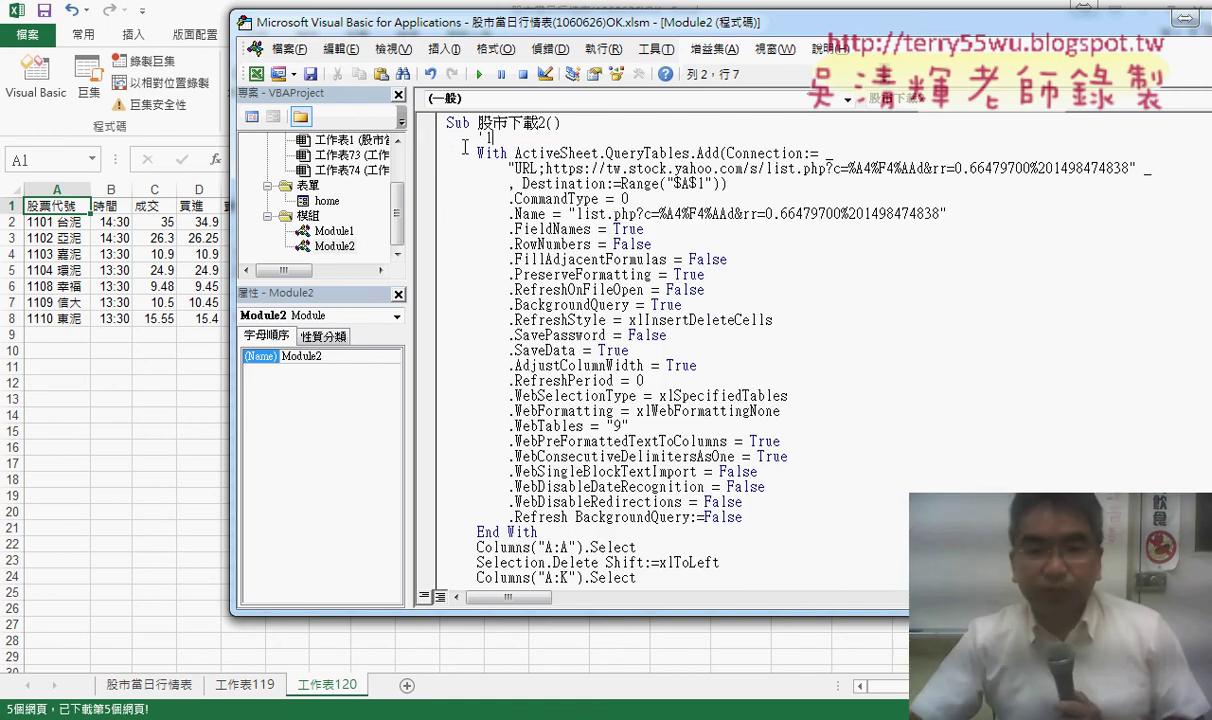
pyautogui.write('.')
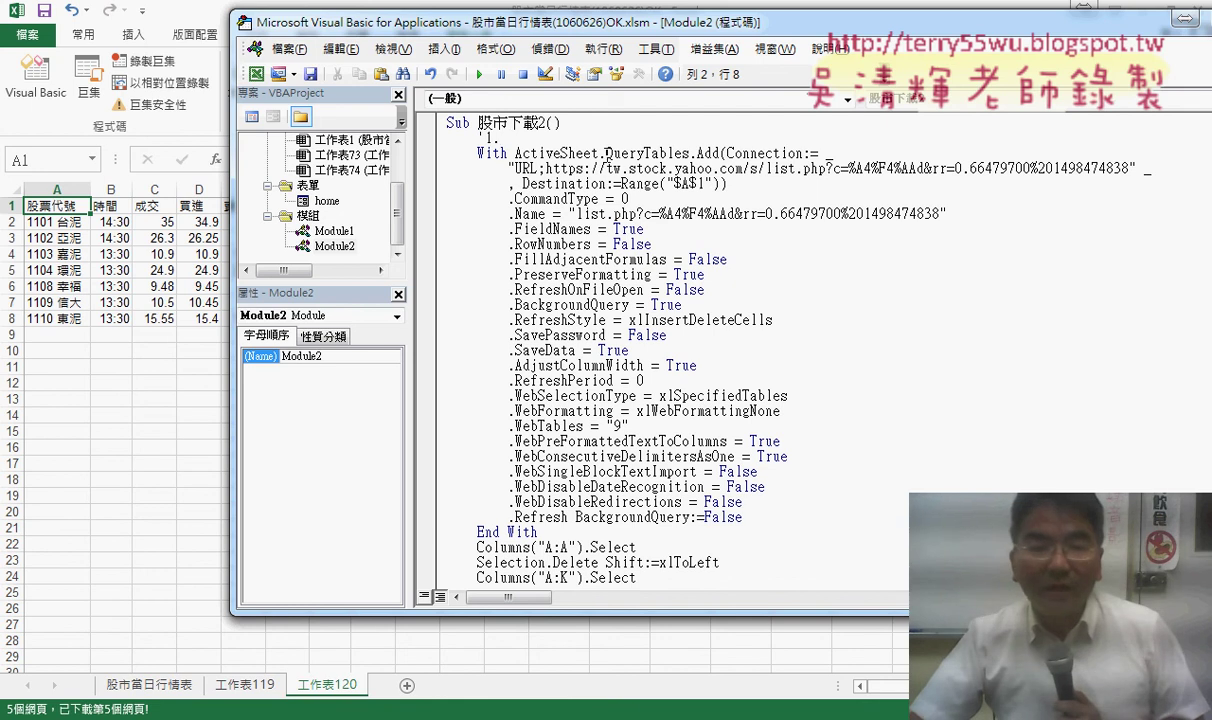
# Step: Add the step 2 comment after End With and remove the stray 3 line
pyautogui.moveTo(478, 155); pyautogui.dragTo(757, 346)
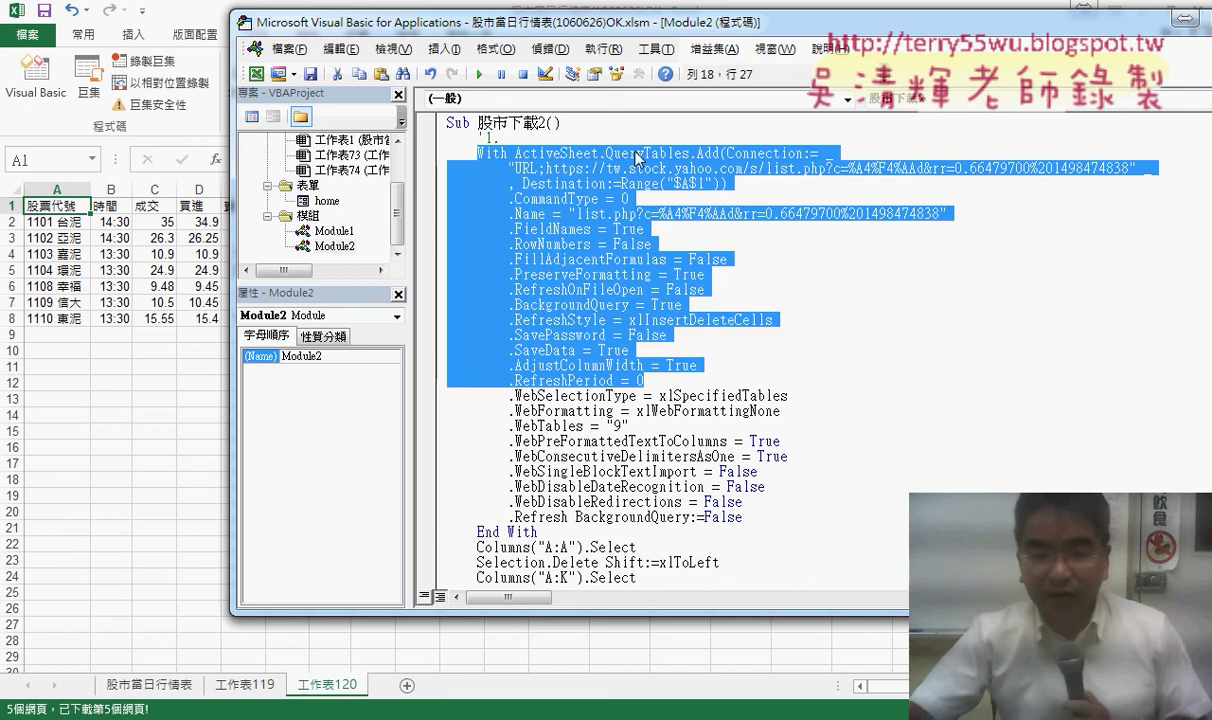
pyautogui.click(597, 531)
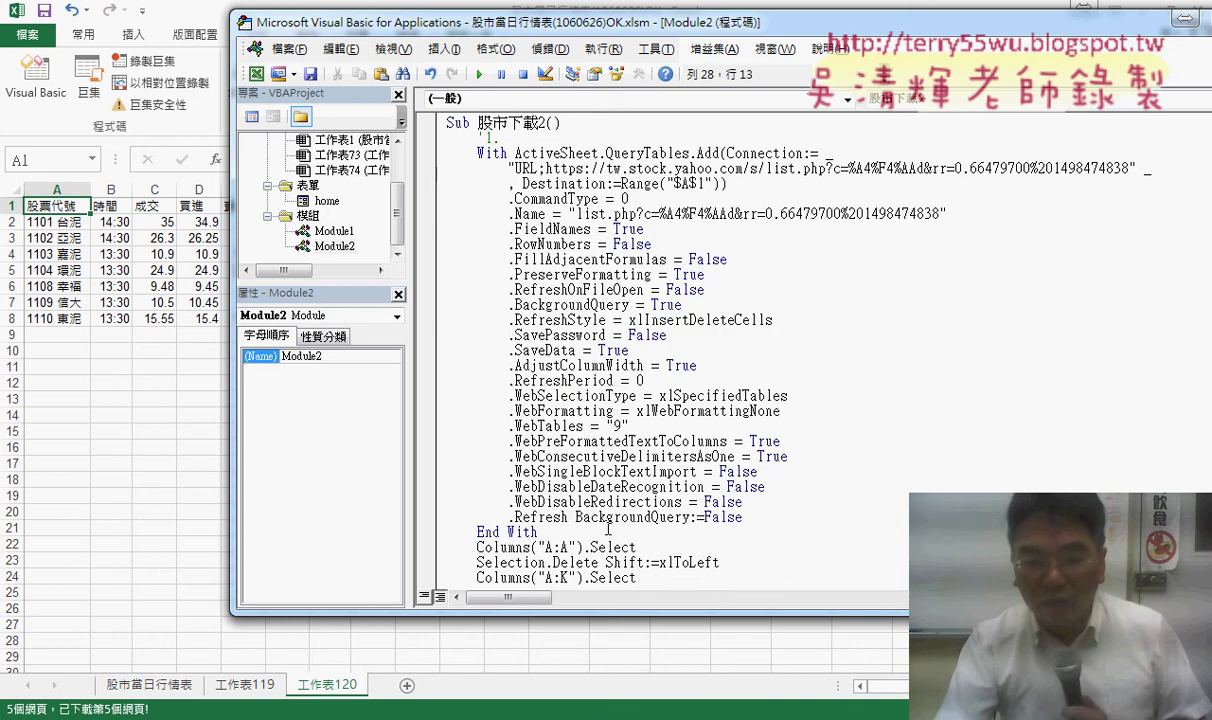
pyautogui.press('Return')
pyautogui.write("'")
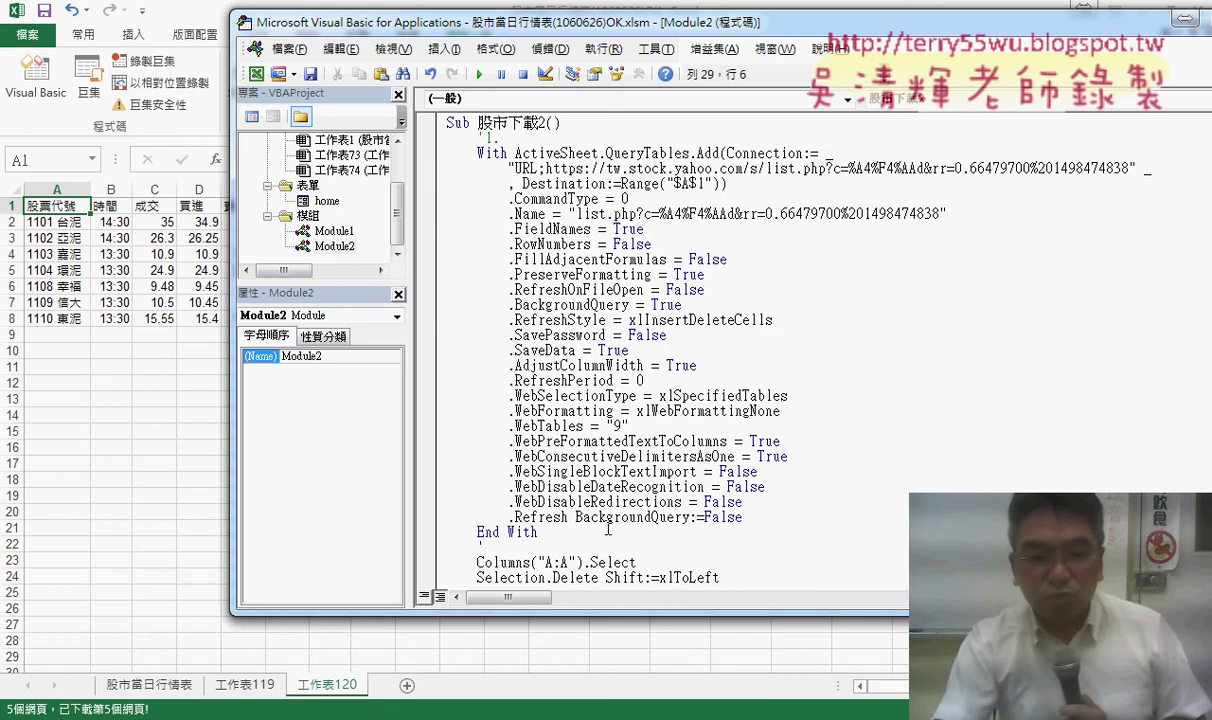
pyautogui.write('2.')
pyautogui.press('Down')
pyautogui.press('End')
pyautogui.press('Return')
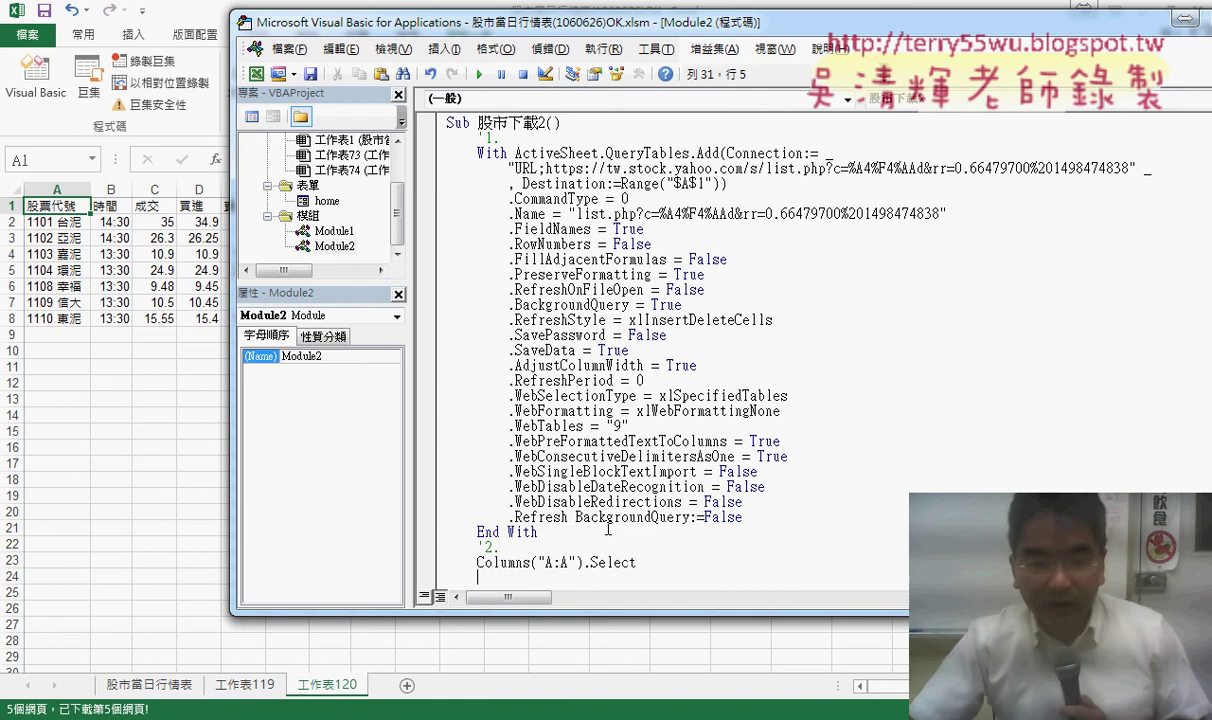
pyautogui.scroll(-2, 621, 525)
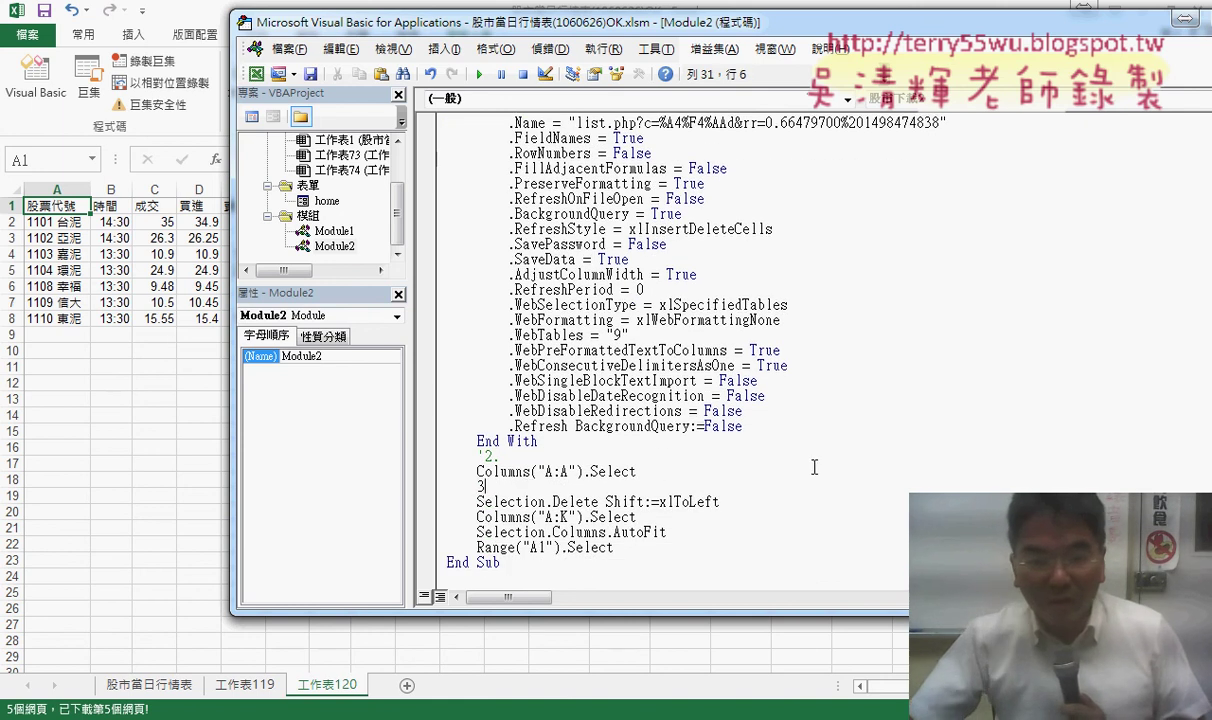
pyautogui.moveTo(485, 487); pyautogui.dragTo(638, 473)
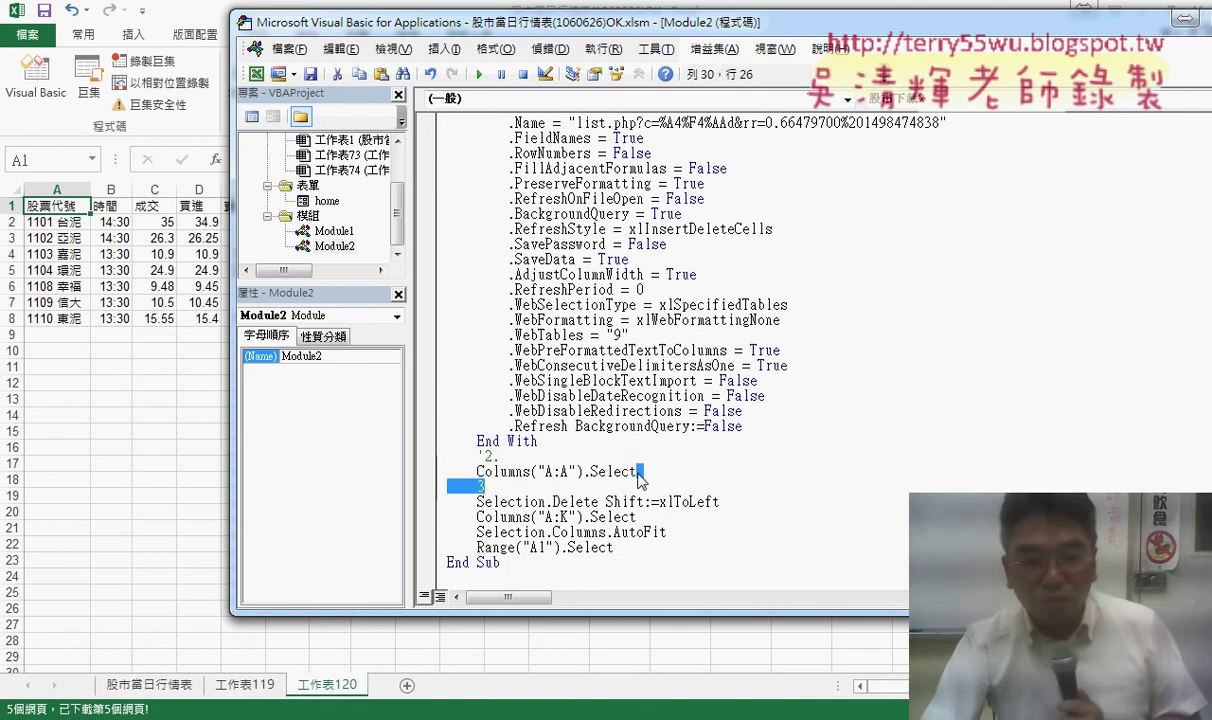
pyautogui.press('Delete')
# Step: Add comment '3. after the column deletion and '4. after the AutoFit line
pyautogui.press('Down')
pyautogui.press('Down')
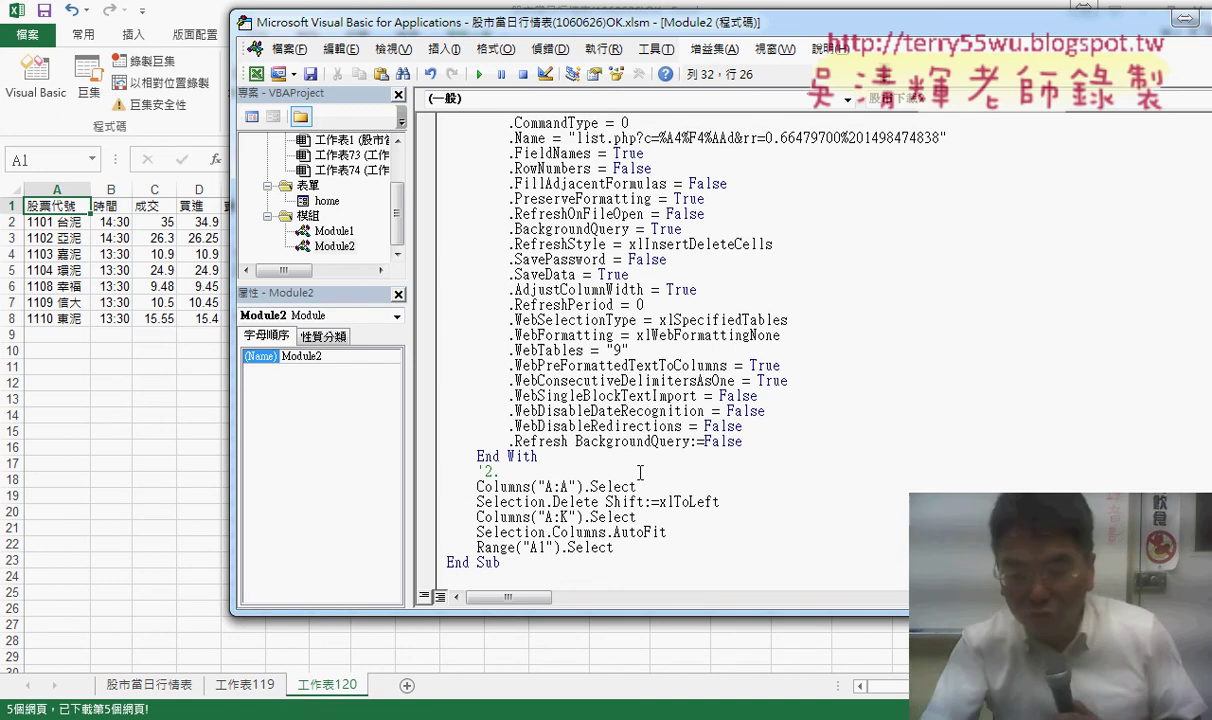
pyautogui.press('Return')
pyautogui.write("'")
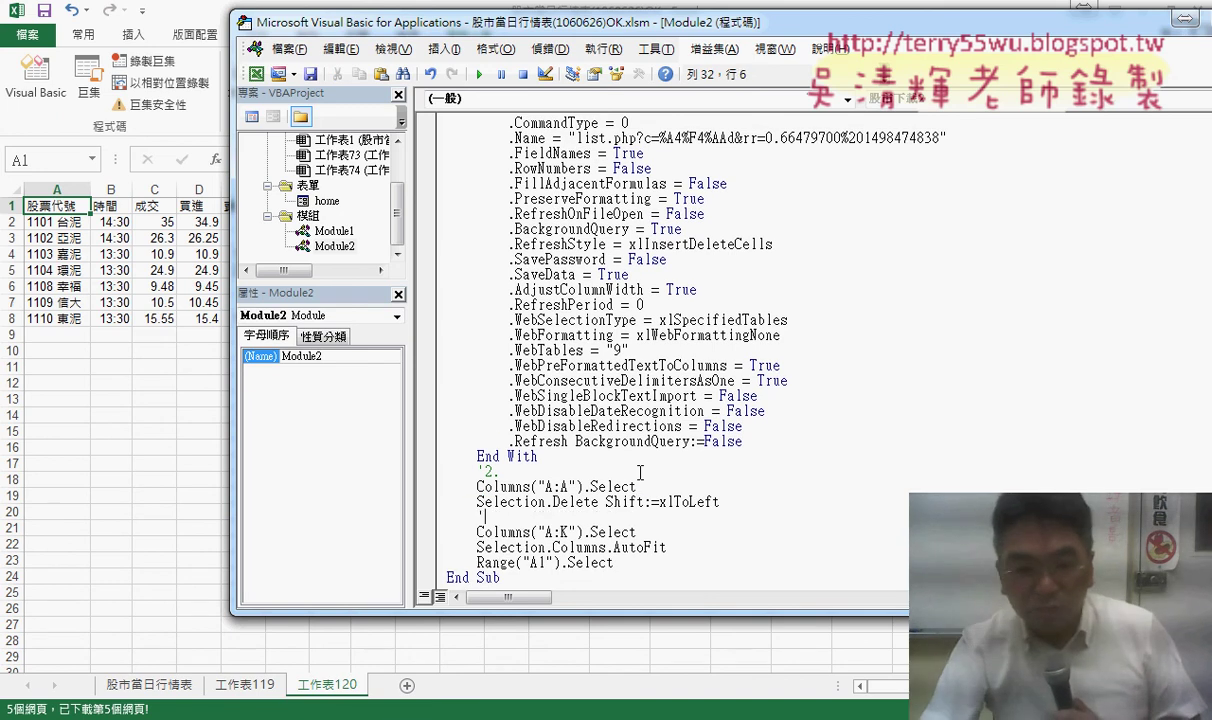
pyautogui.write('3.')
pyautogui.press('Down')
pyautogui.press('Down')
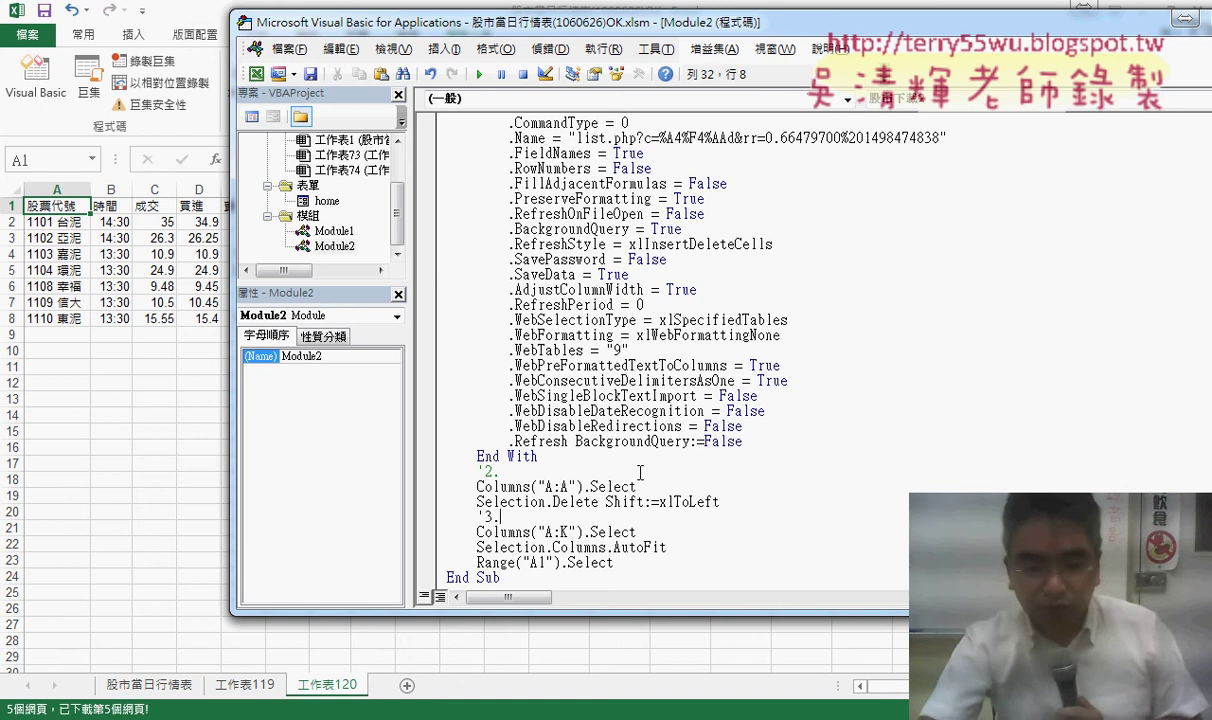
pyautogui.press('End')
pyautogui.press('Return')
pyautogui.write("'")
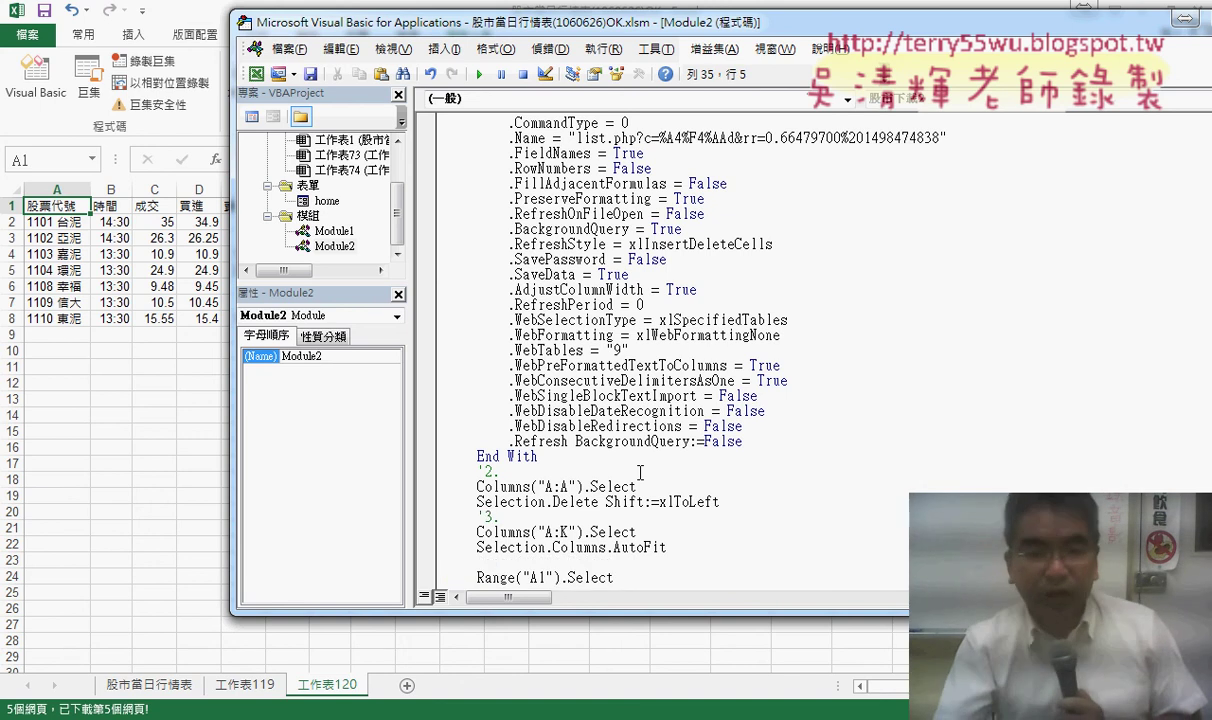
pyautogui.write('4.')
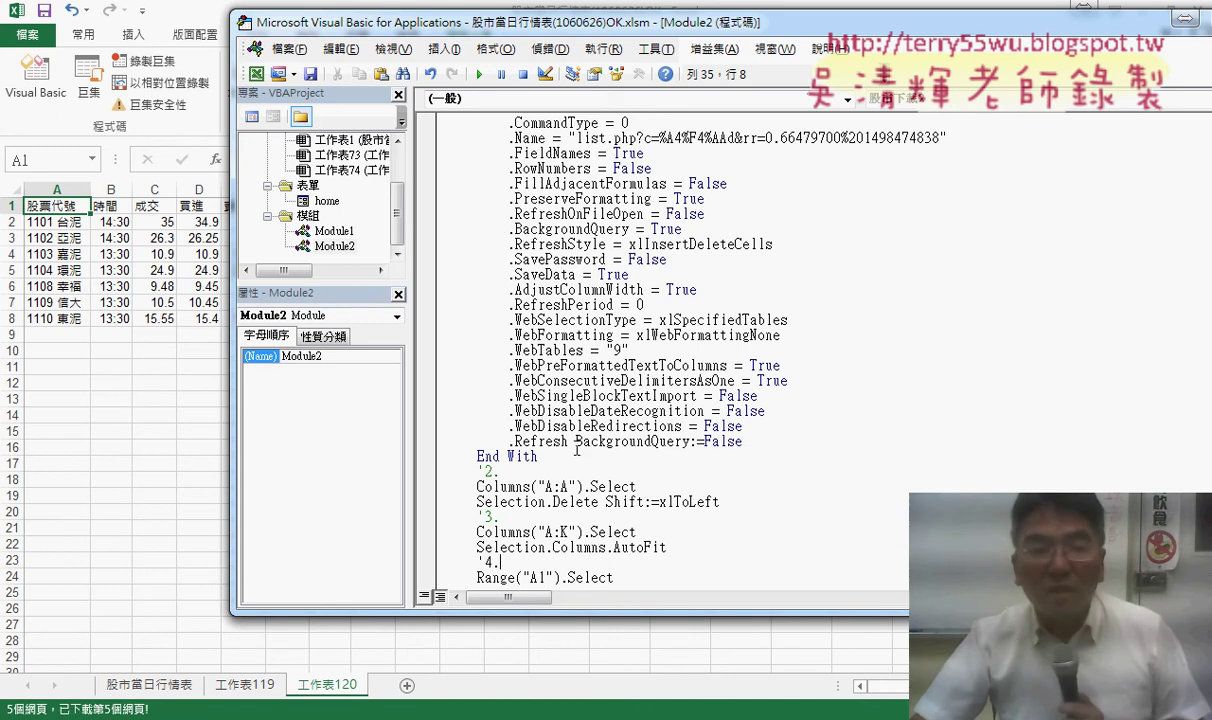
# Step: Show the 股市當日行情表 sheet, then preview the open Excel windows from the taskbar
pyautogui.click(140, 688)
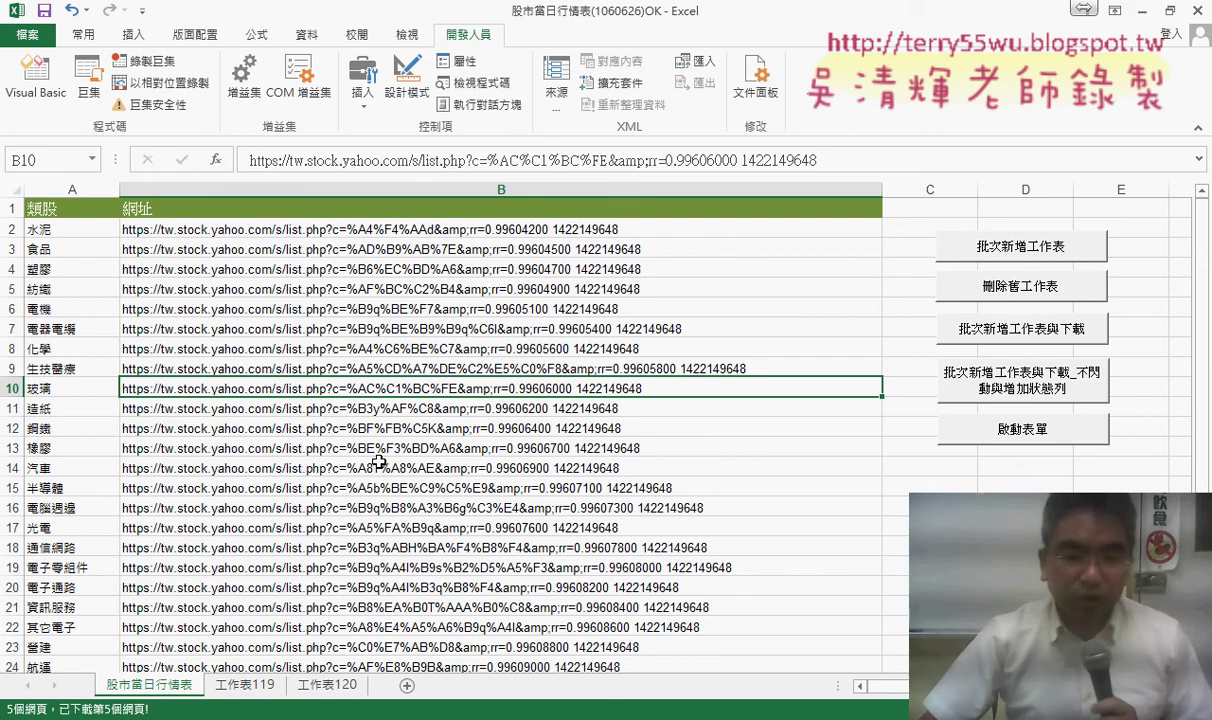
pyautogui.click(340, 716)
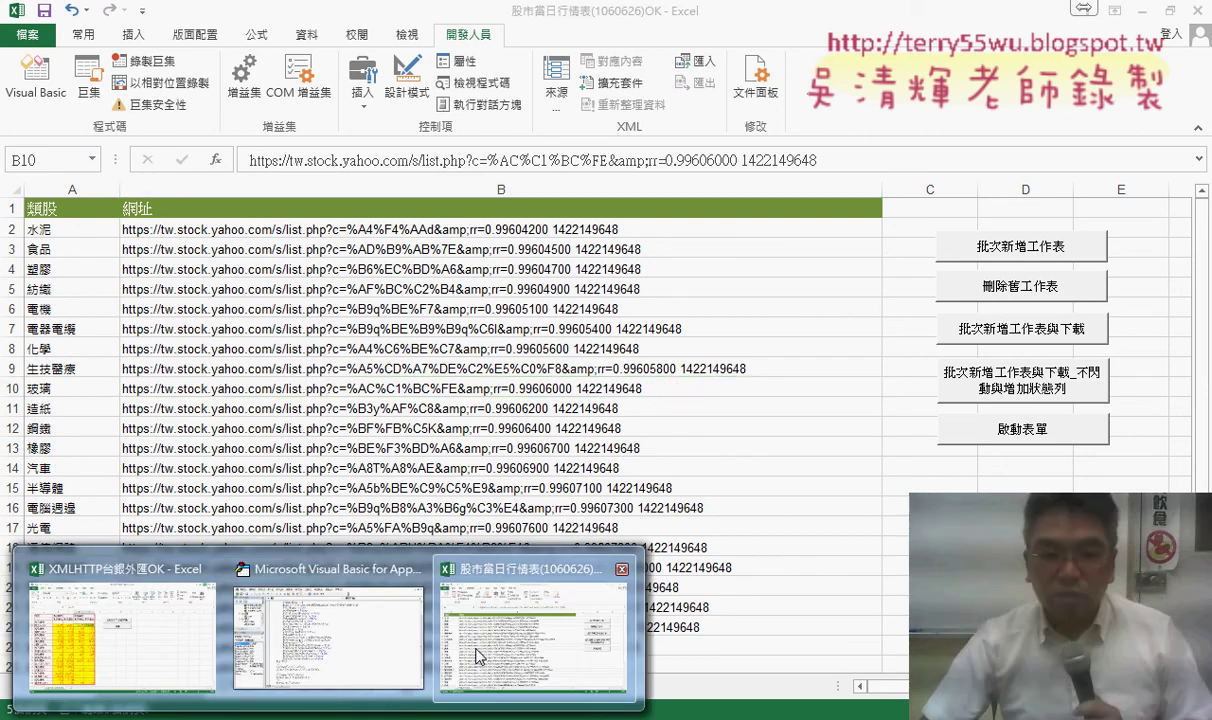